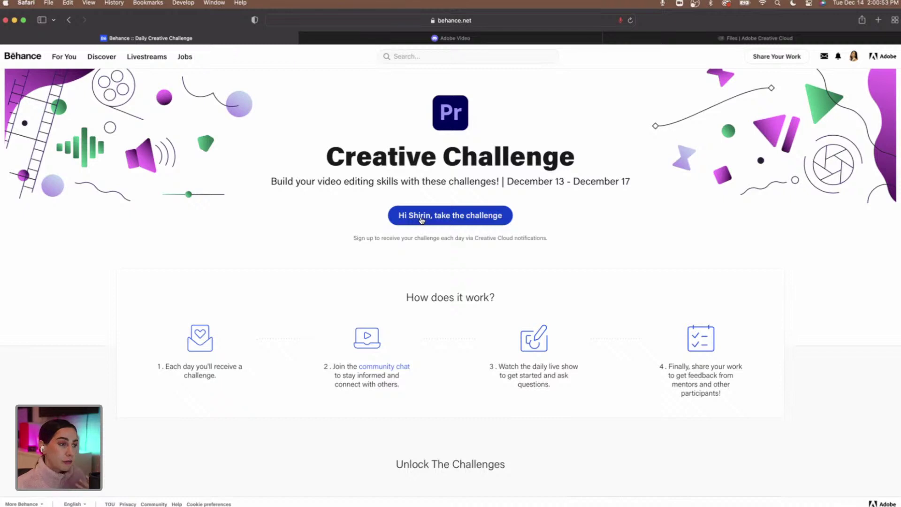
View the Adobe Video community invite page from the Creative Challenge and switch to the Discord app
scroll(419, 220, "down", 2)
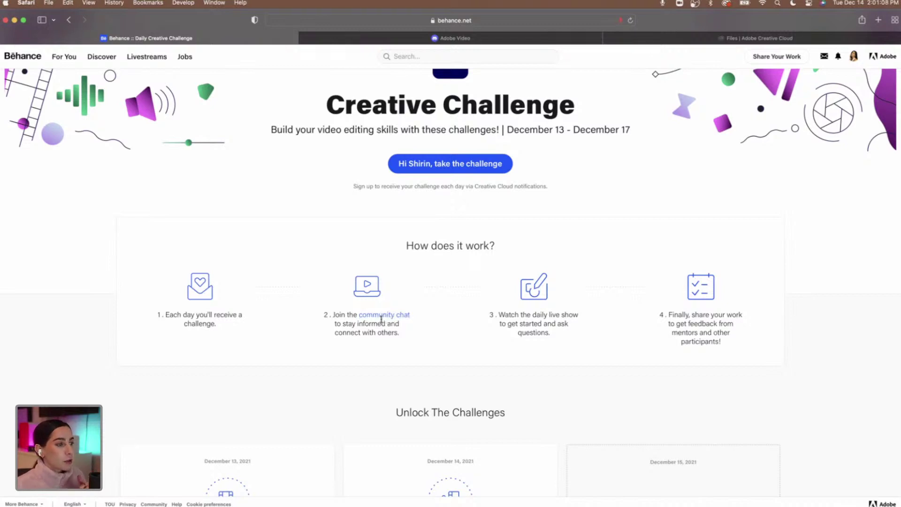
left_click(481, 38)
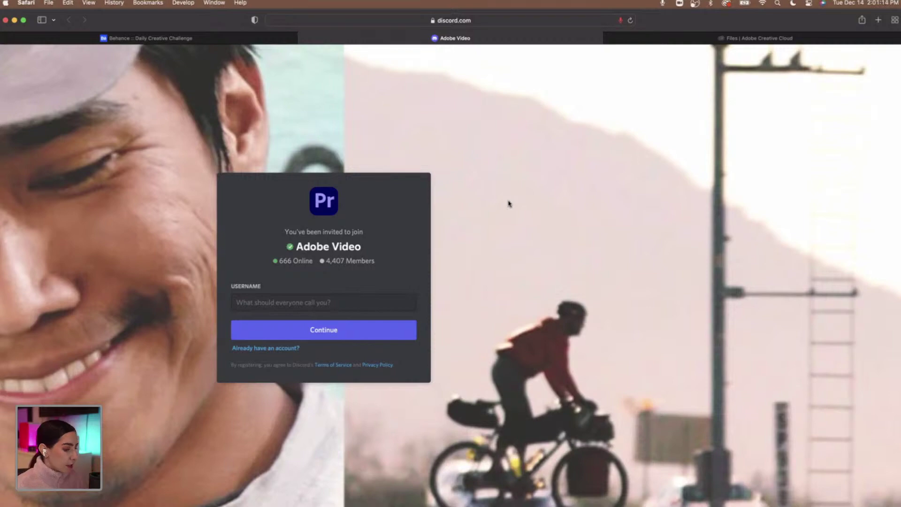
key("ctrl+Up")
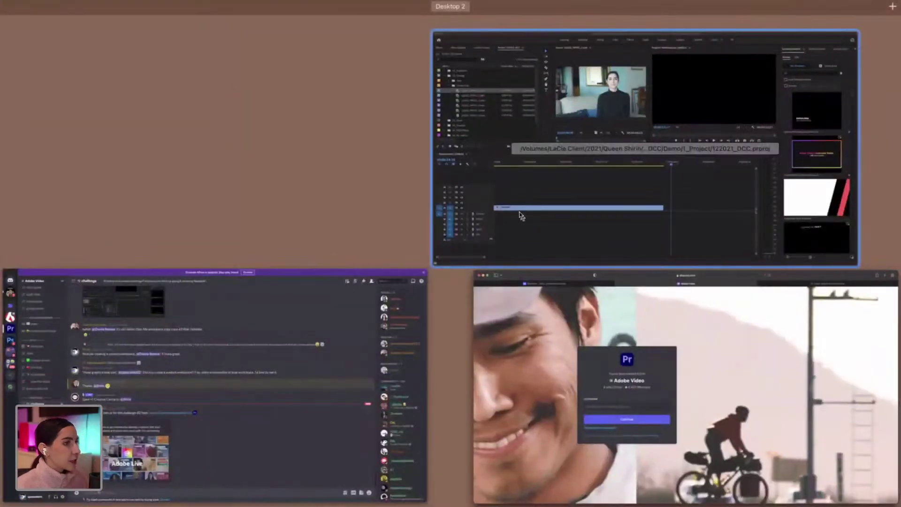
left_click(261, 318)
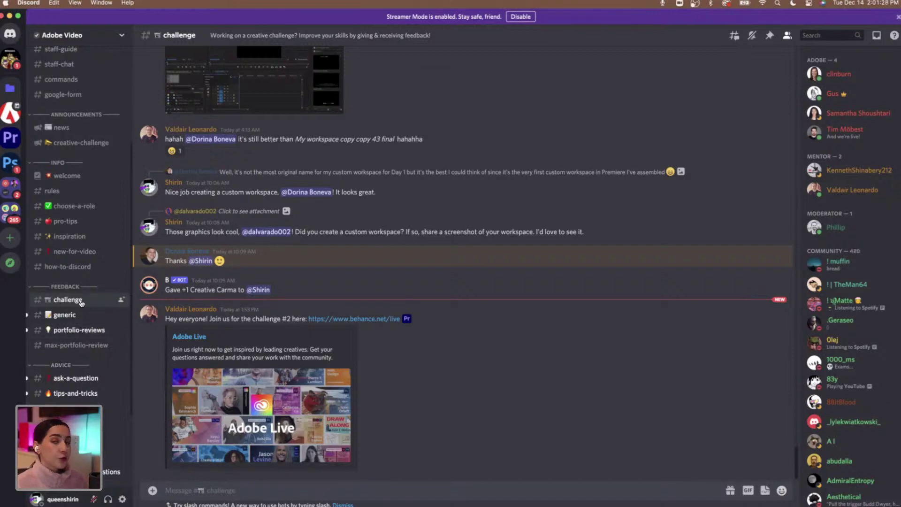
Look through the Adobe Video challenge channel, enlarge the shared custom workspace screenshot, and browse the server's channel list
scroll(275, 341, "up", 3)
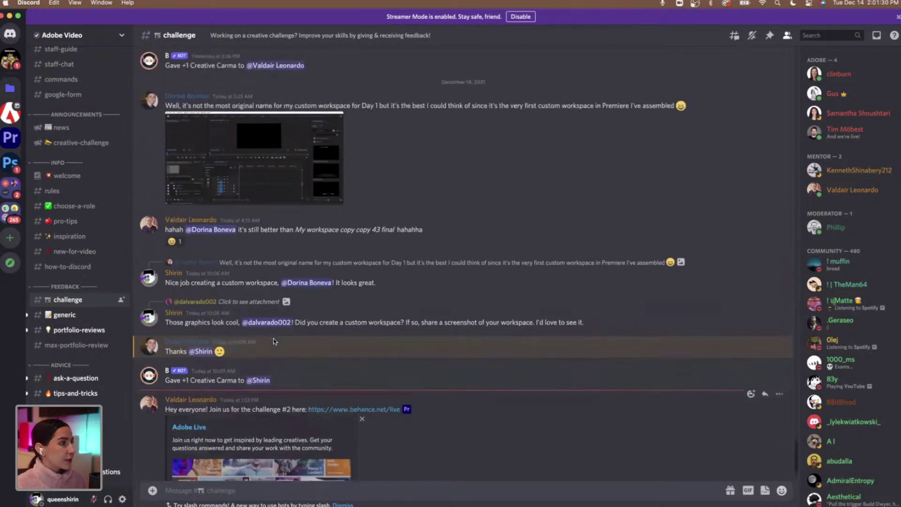
scroll(275, 341, "up", 3)
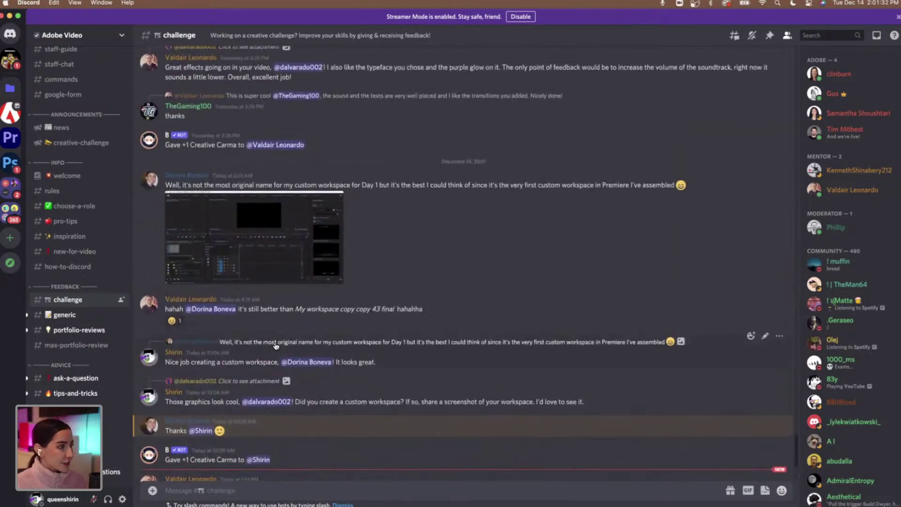
left_click(302, 258)
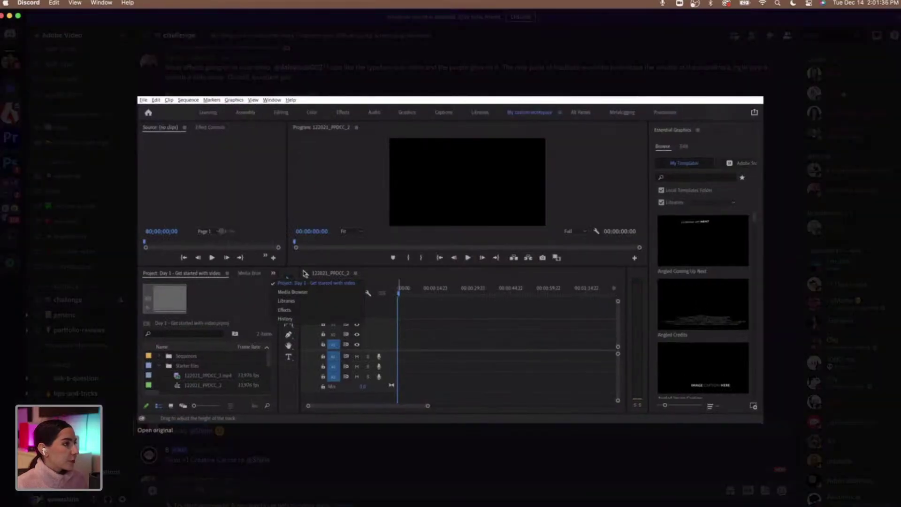
left_click(423, 450)
scroll(423, 449, "down", 5)
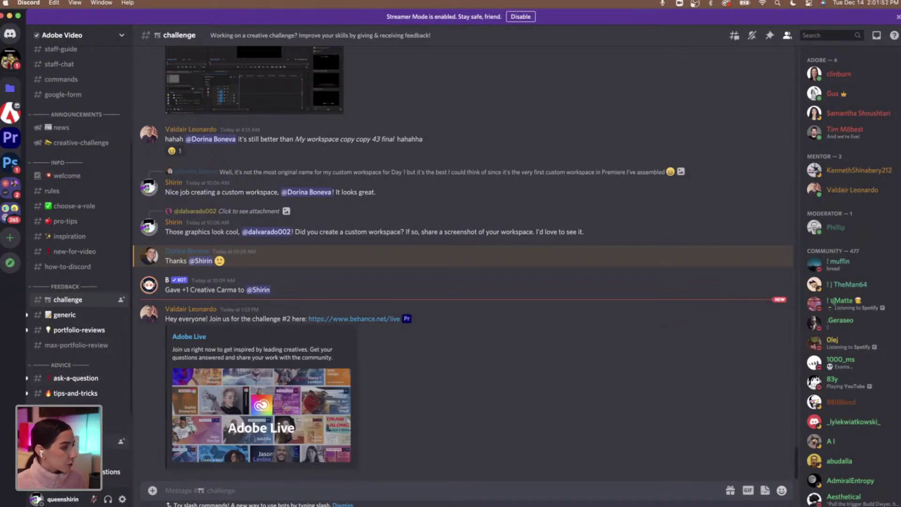
scroll(77, 235, "down", 5)
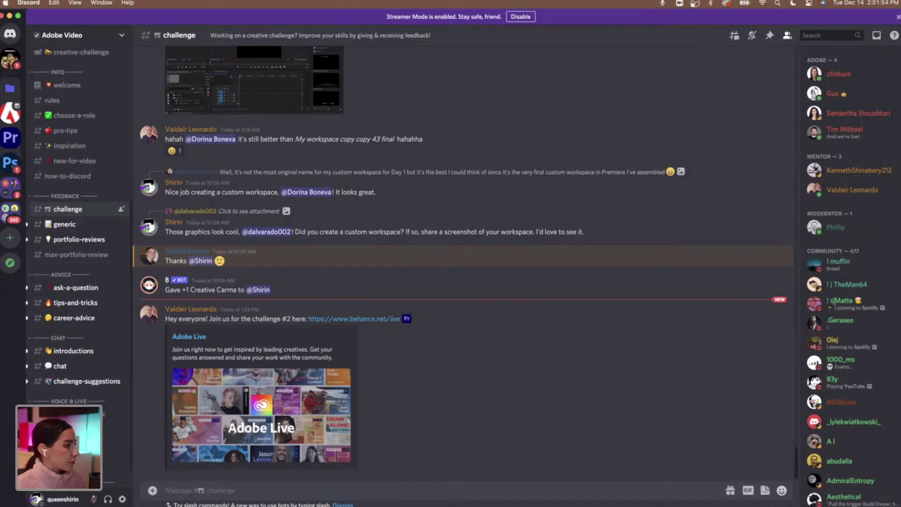
scroll(88, 394, "up", 2)
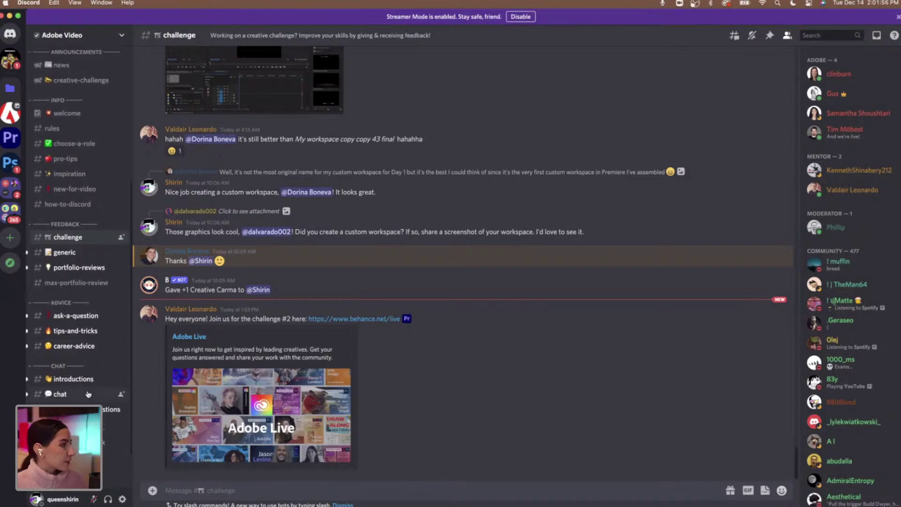
scroll(87, 394, "up", 7)
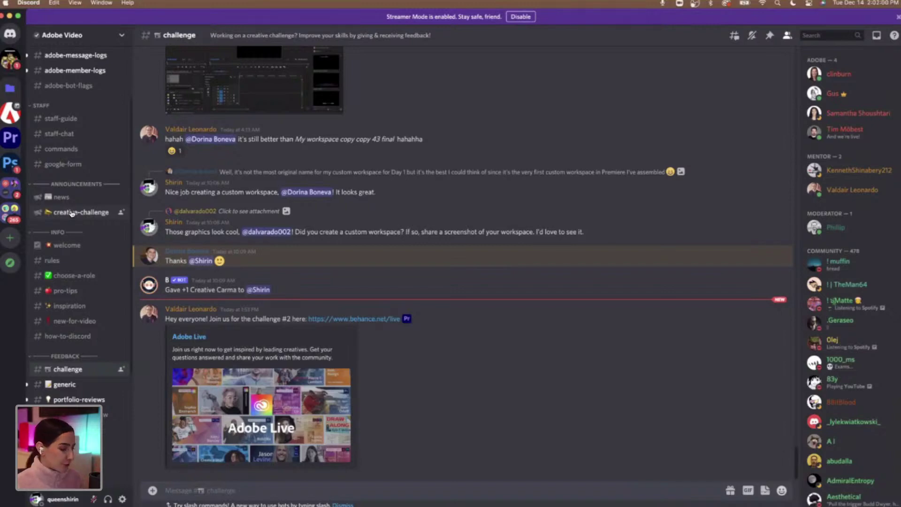
Switch back to Safari's Behance Creative Challenge page and examine the Unlock The Challenges section
key("ctrl+Up")
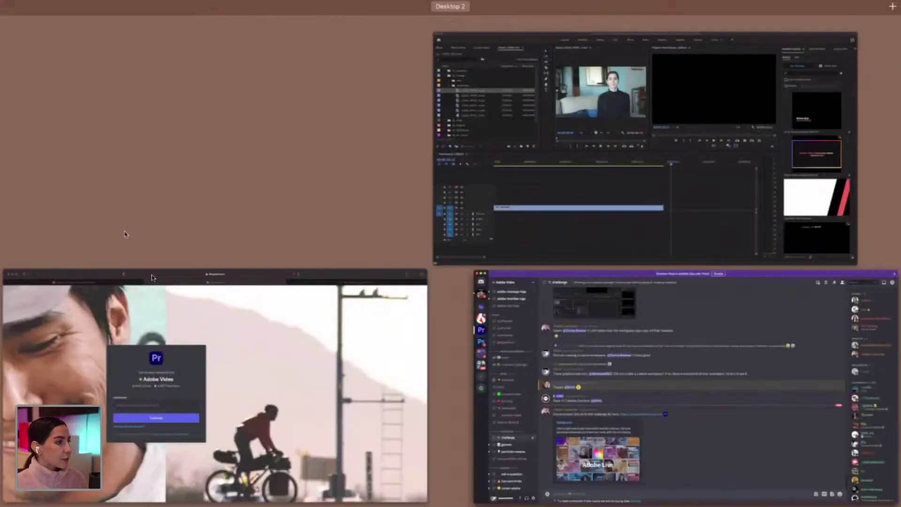
left_click(209, 320)
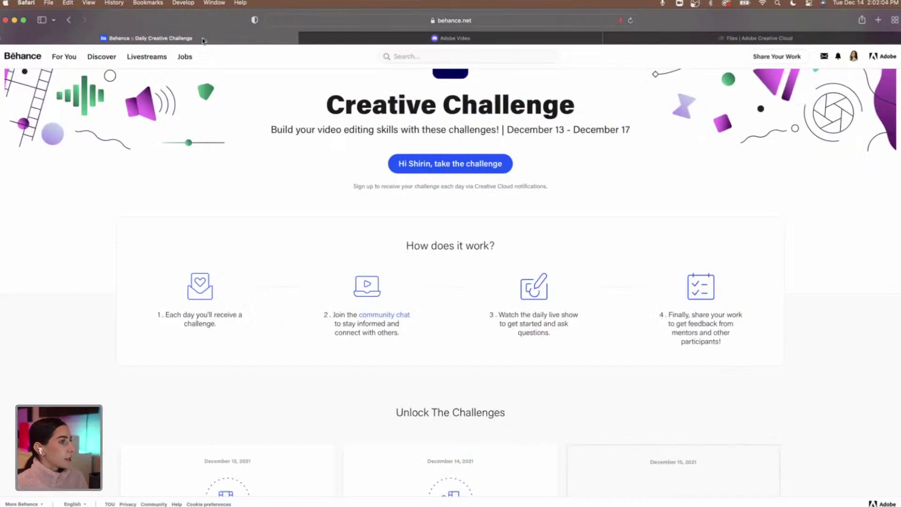
scroll(269, 196, "up", 2)
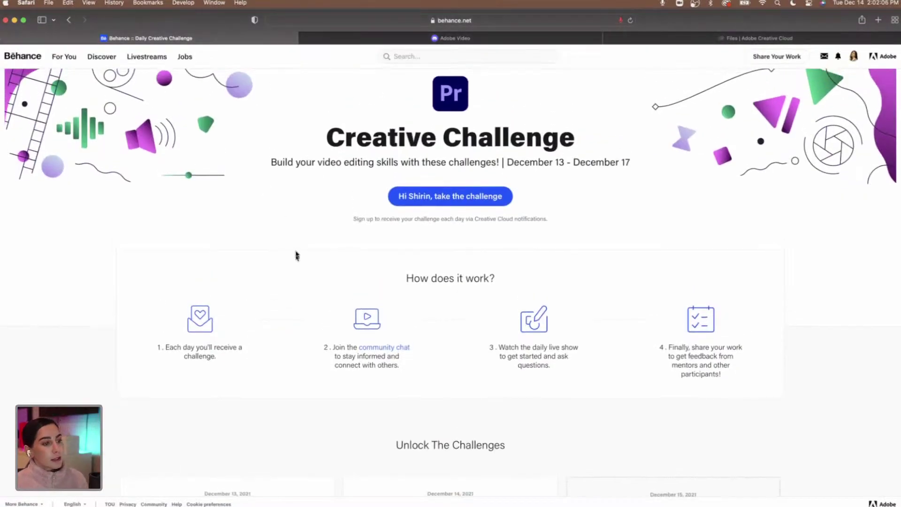
scroll(296, 253, "down", 2)
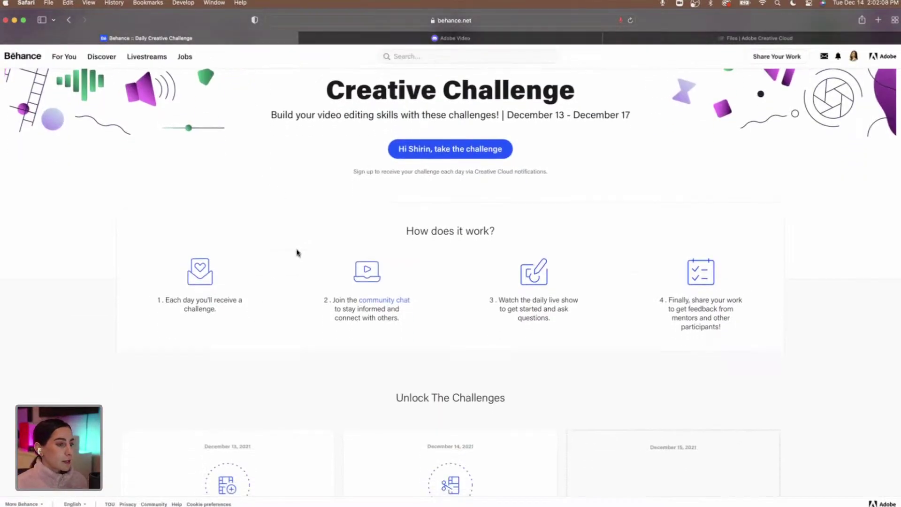
scroll(298, 252, "down", 7)
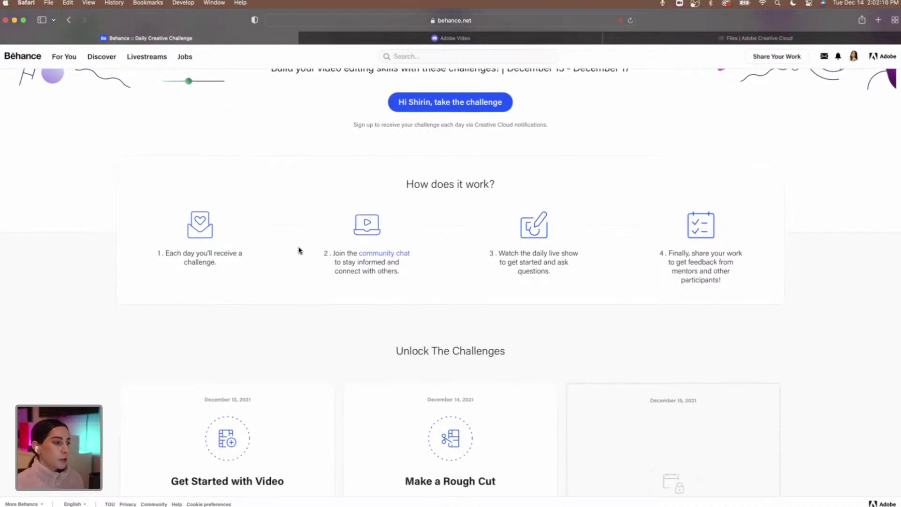
scroll(299, 250, "down", 3)
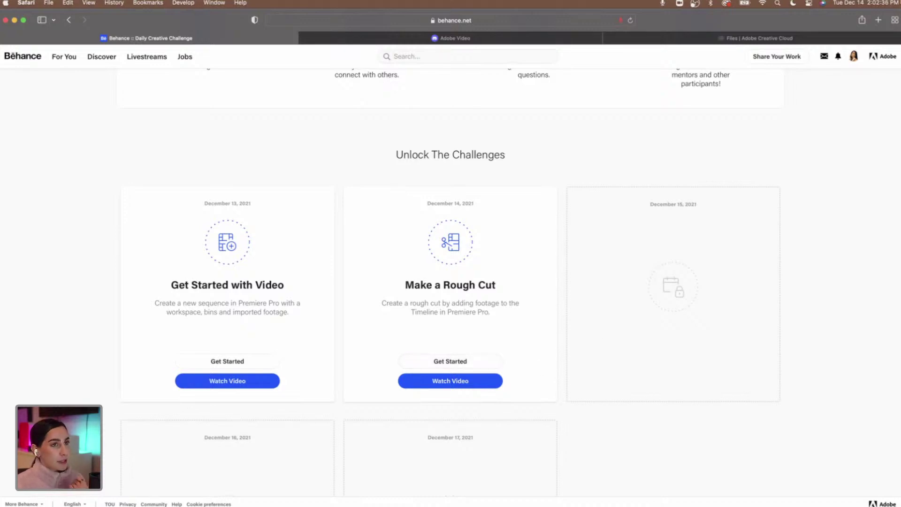
Open the shared Challenge Files folder and view the download options for 122021_PPDCC_1
left_click(742, 37)
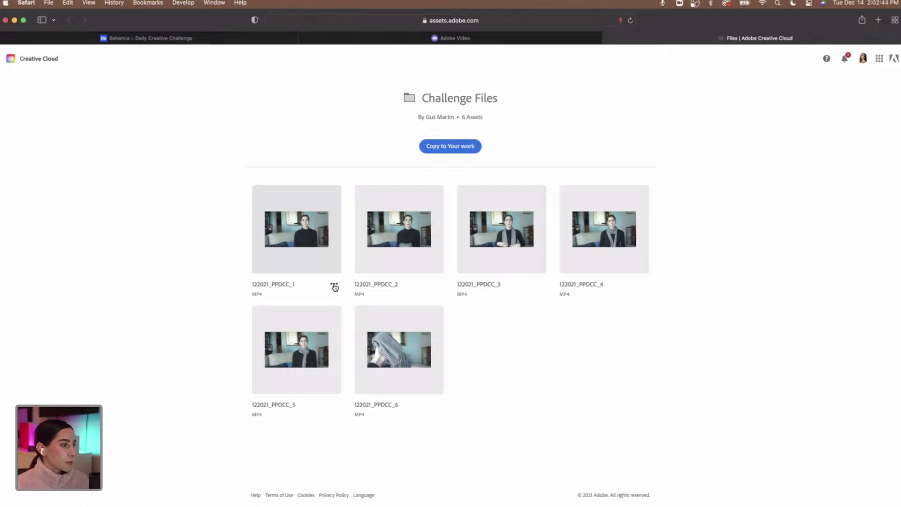
left_click(334, 287)
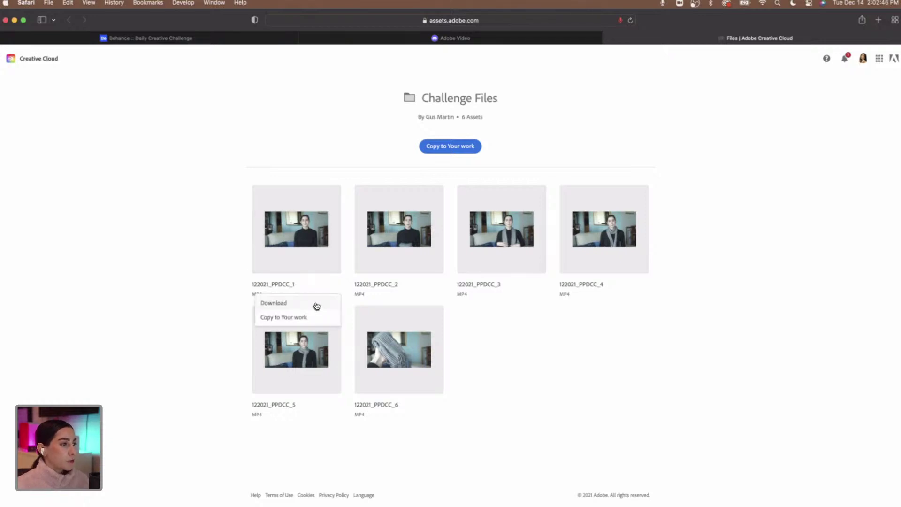
left_click(519, 348)
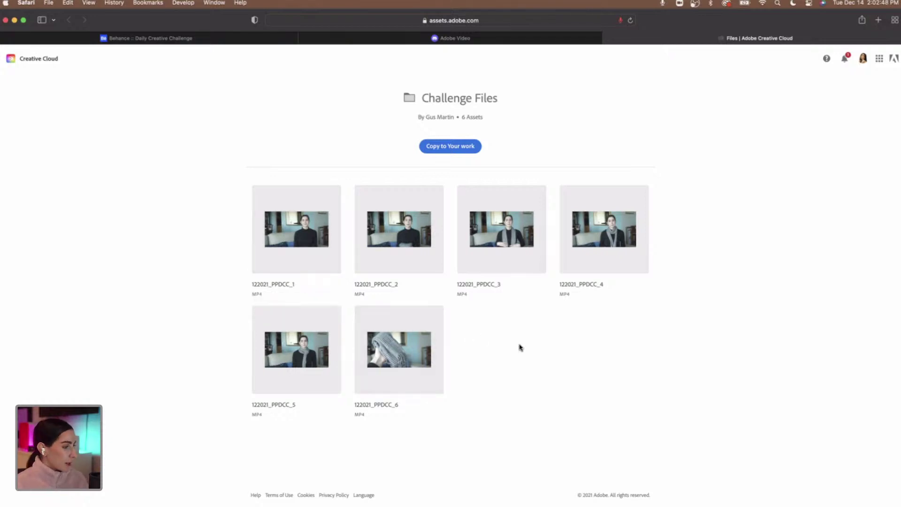
Switch to Premiere Pro and briefly play the NewSequence_1080p24 sequence
key("ctrl+Up")
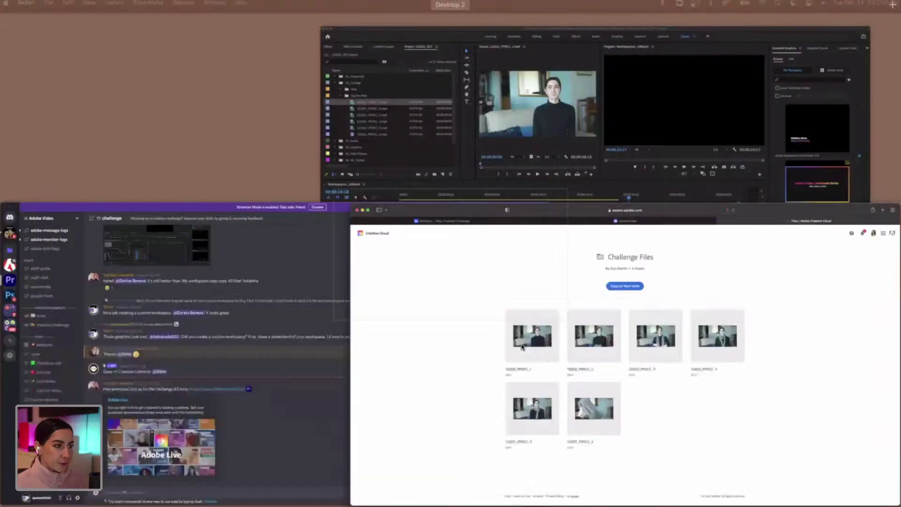
left_click(548, 251)
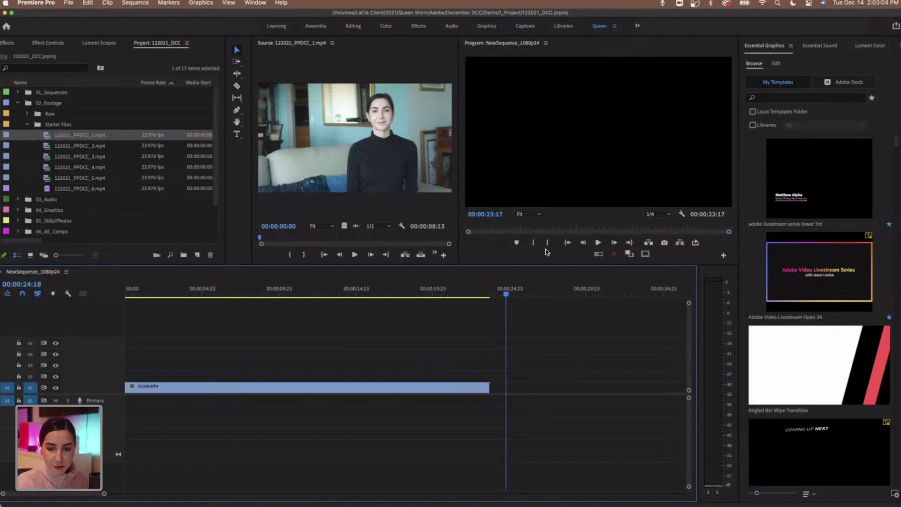
key("space")
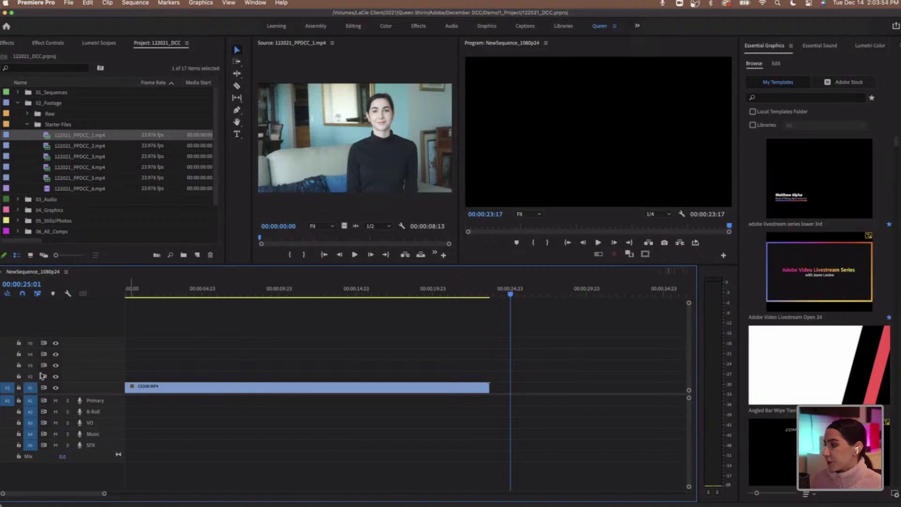
Try splitting the V1 clip at about 9 seconds and moving its second part to the start of V2
key("c")
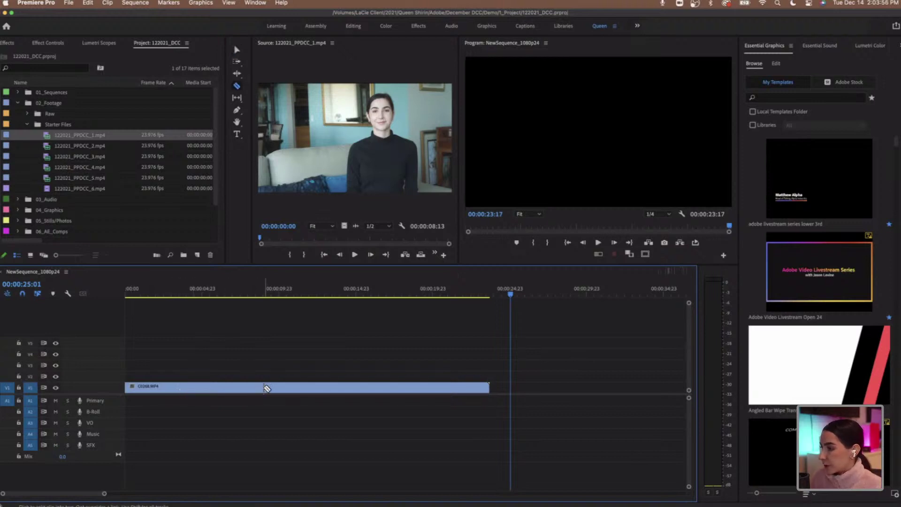
left_click(264, 388)
key("v")
left_click_drag(306, 389, 155, 379)
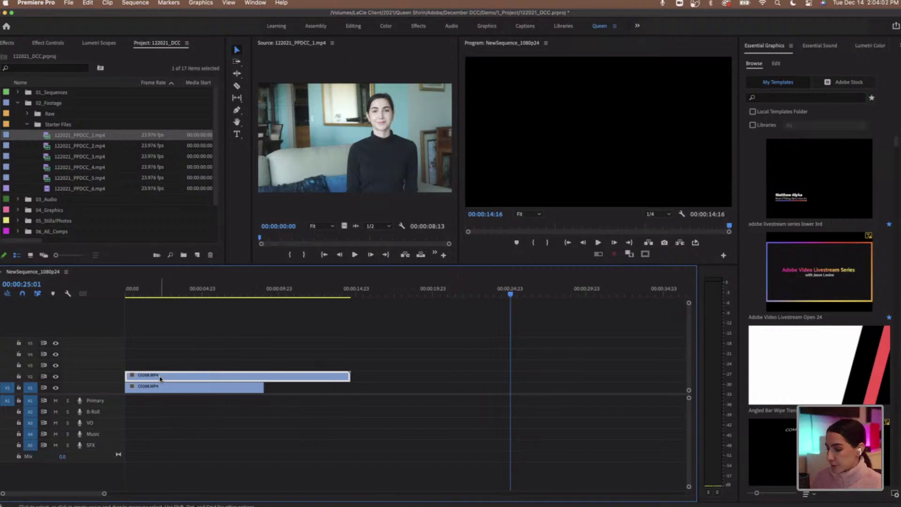
key("super+z")
key("super+z")
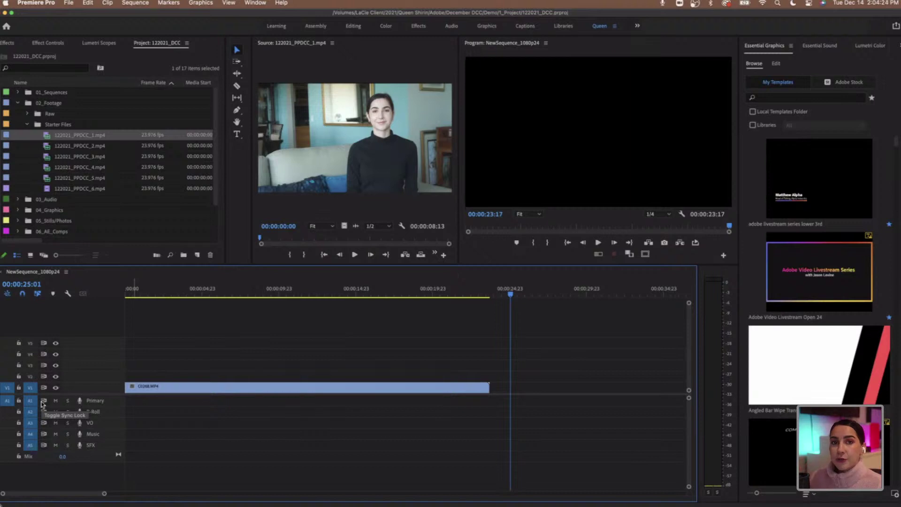
Save the project, and toggle the V1 track output off and on with the playhead at 00:00:05:20
key("super+s")
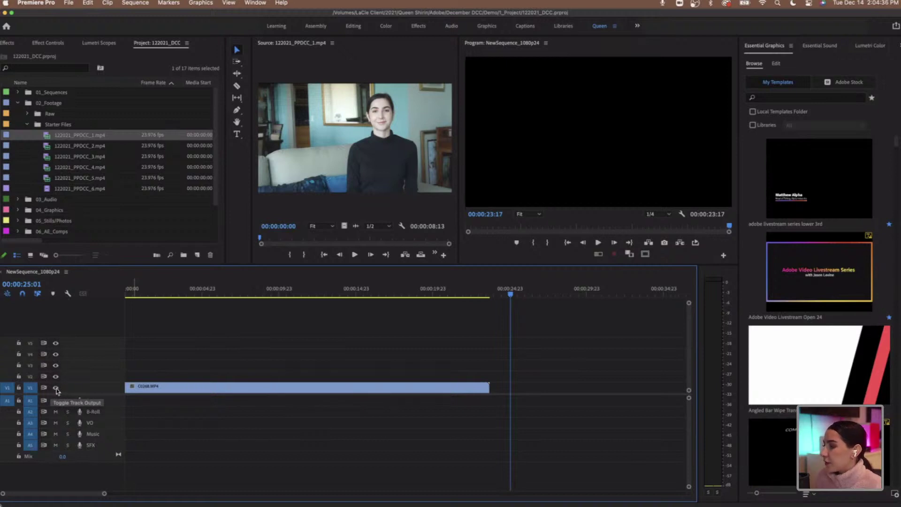
left_click(215, 295)
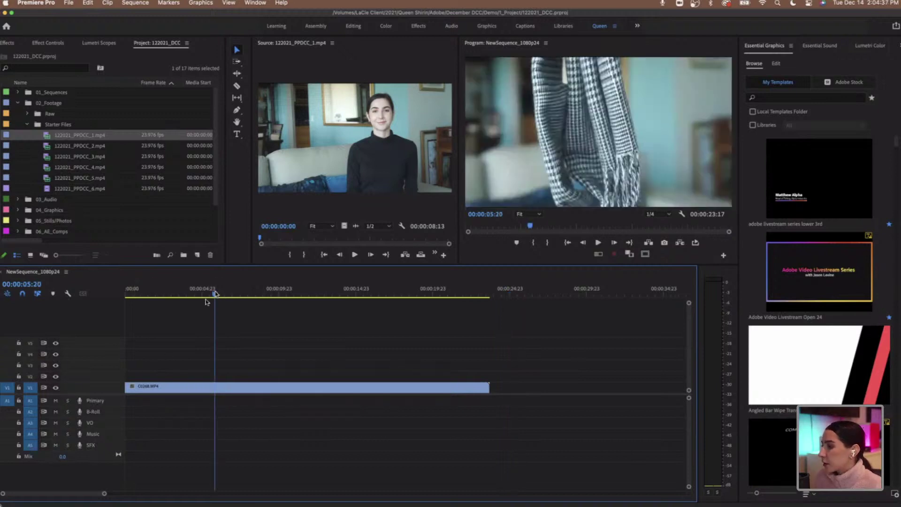
left_click(55, 388)
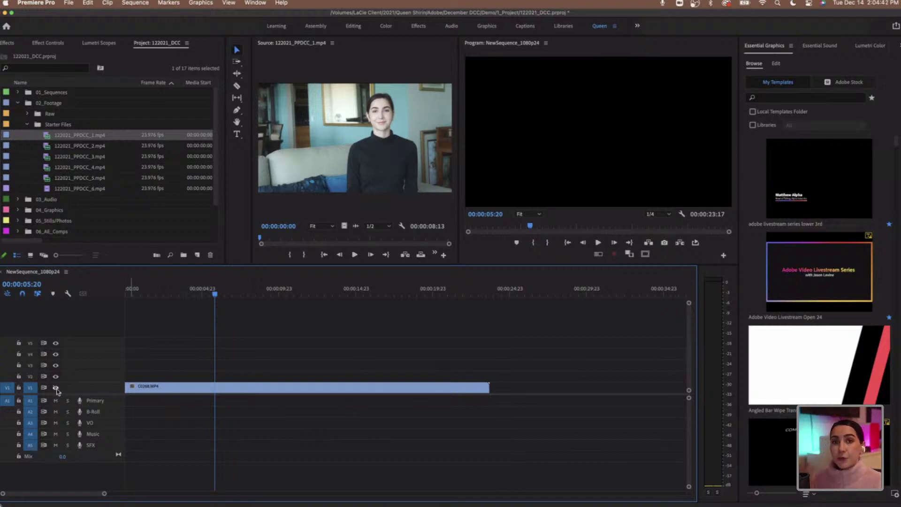
left_click(56, 388)
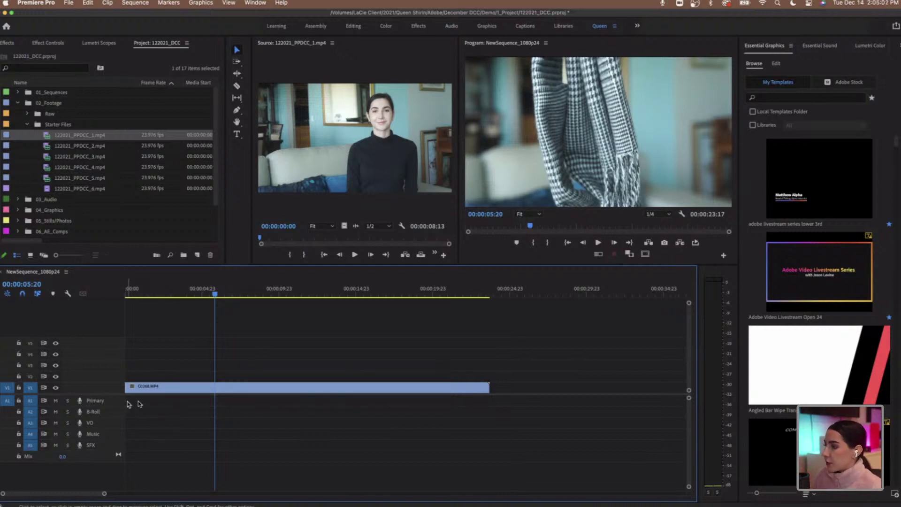
Toggle solo and mute on and back off for the A1 Primary audio track
left_click(68, 401)
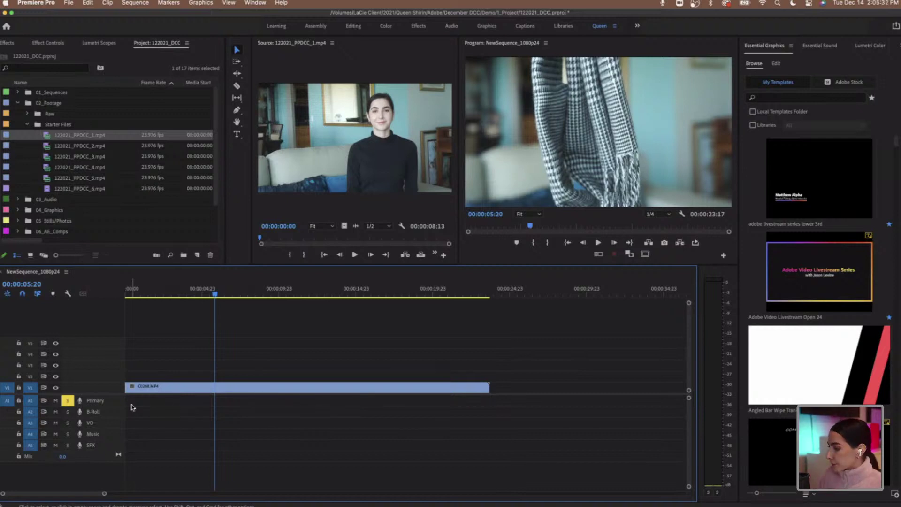
left_click(67, 401)
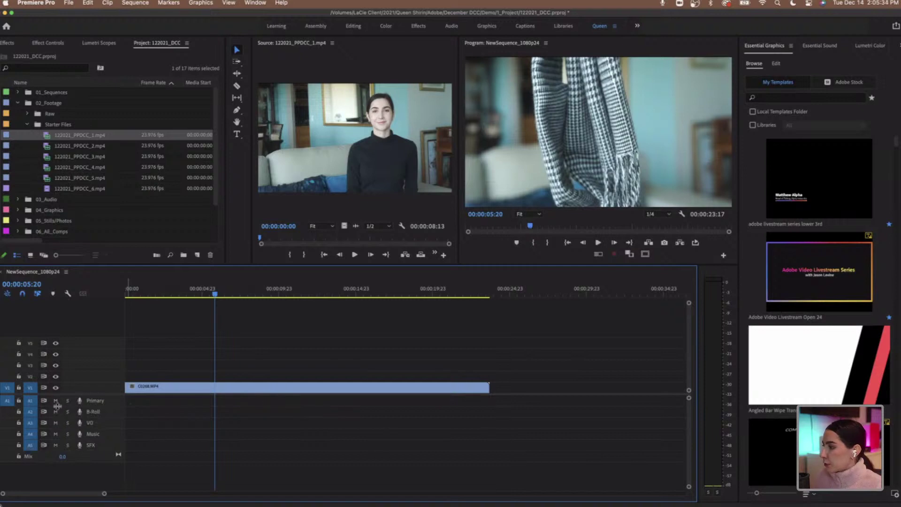
left_click(56, 401)
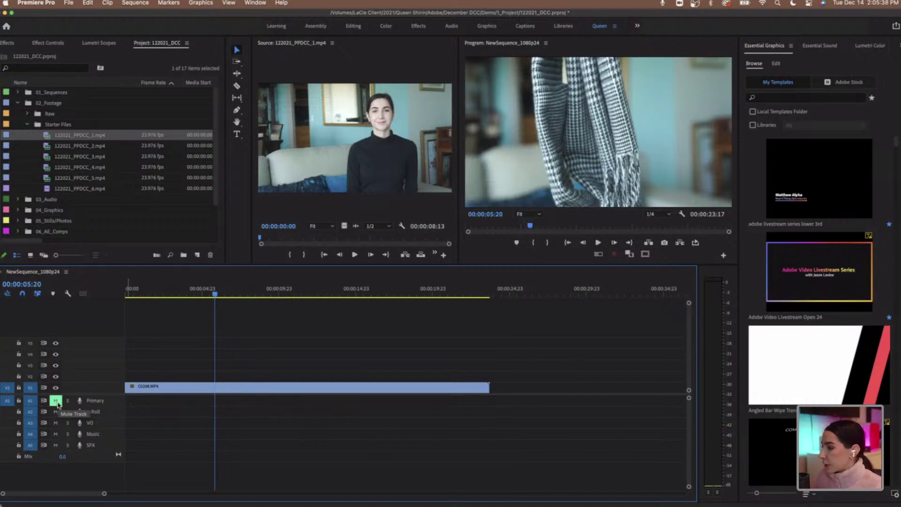
left_click(56, 402)
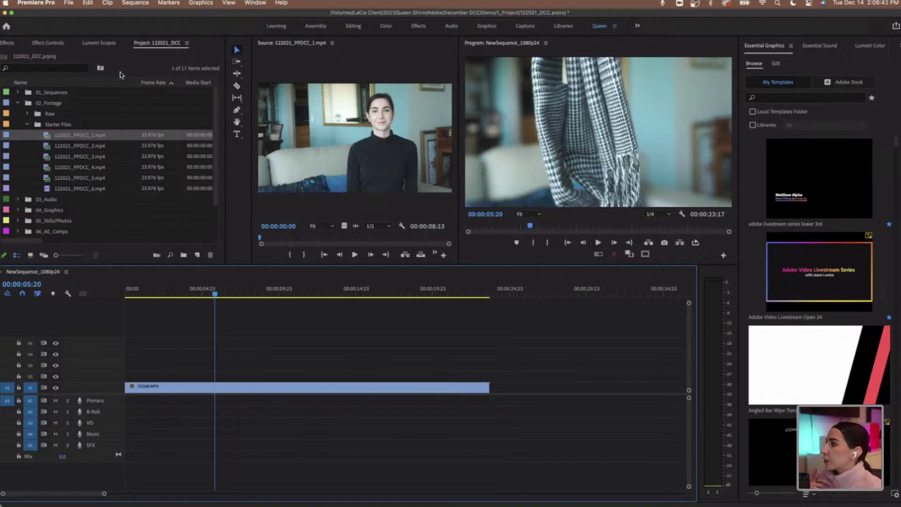
Start a new sequence using the DSLR 1080p24 preset from the Digital SLR 1080p group
left_click(69, 3)
mouse_move(75, 16)
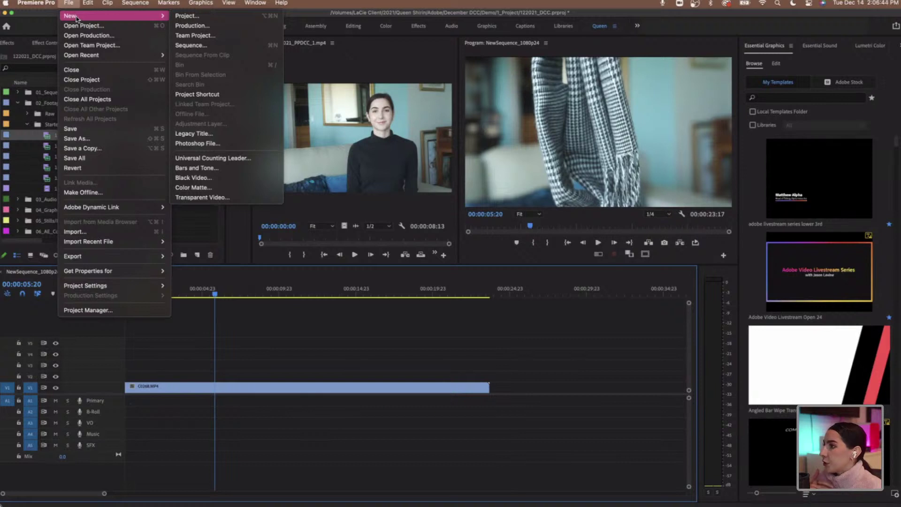
left_click(224, 46)
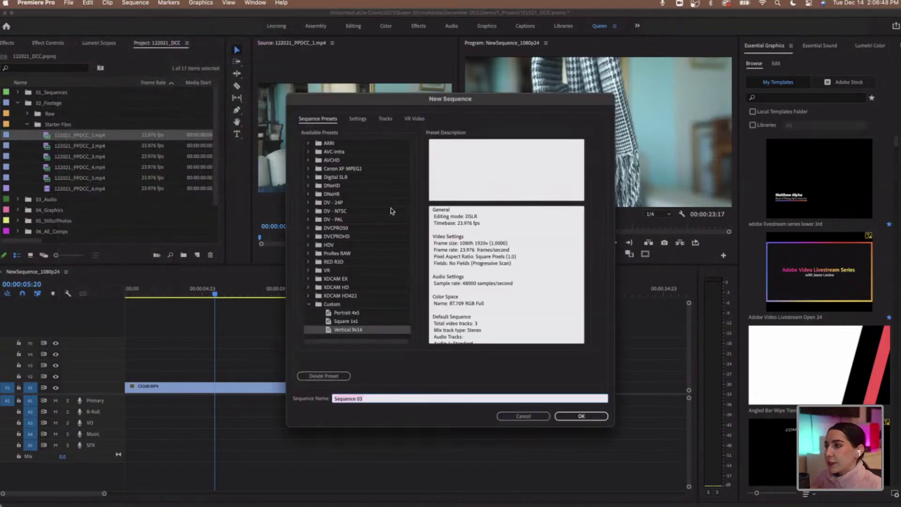
left_click(308, 178)
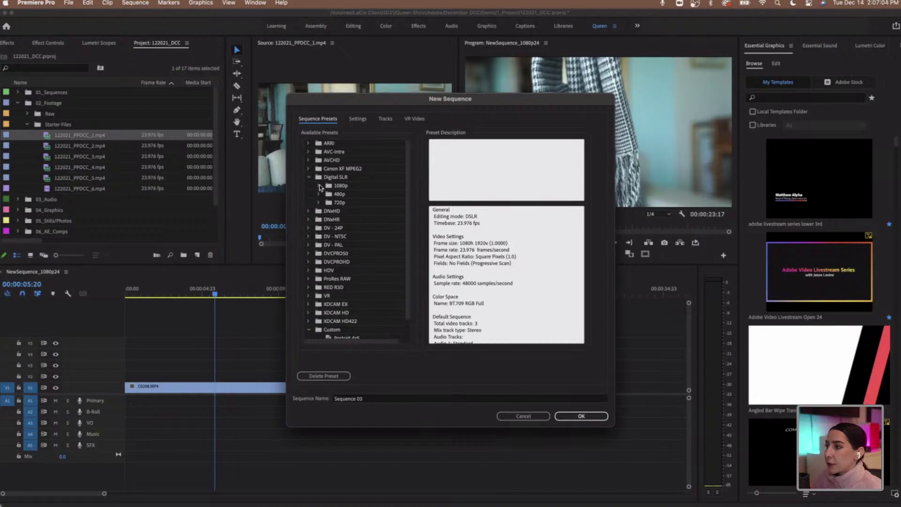
left_click(320, 186)
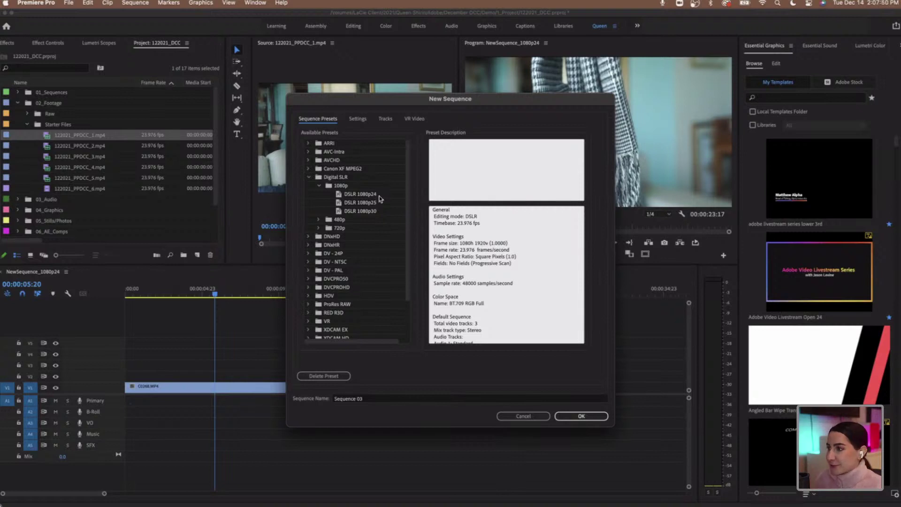
left_click(377, 195)
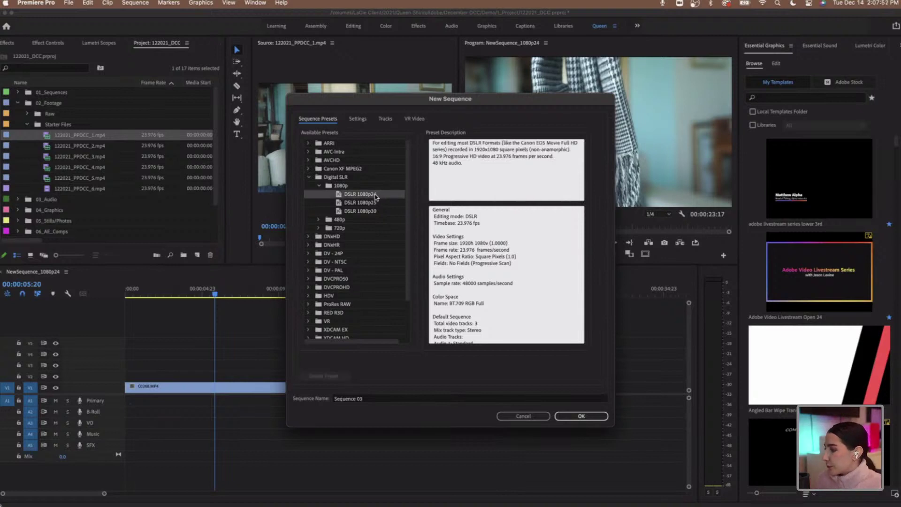
Name the new sequence Adobe Live DCC and create it
left_click(368, 399)
left_click_drag(382, 399, 327, 396)
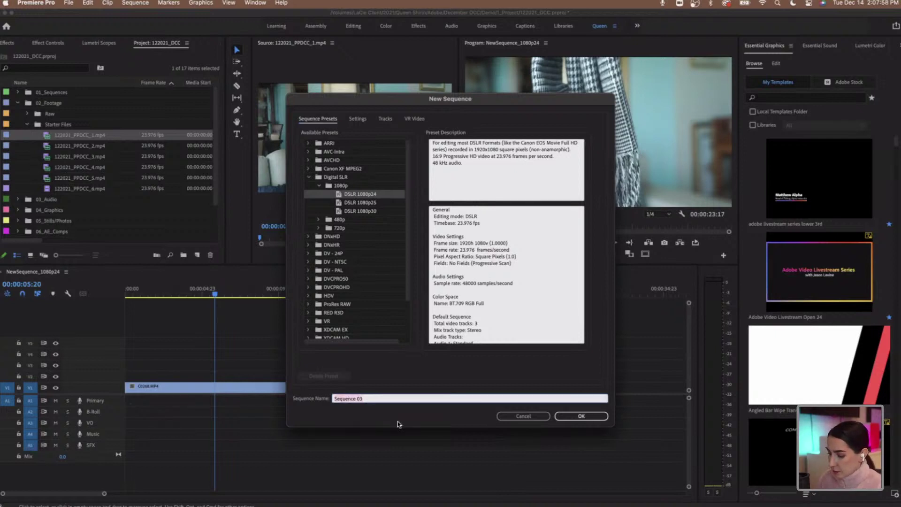
type("Adobe Live")
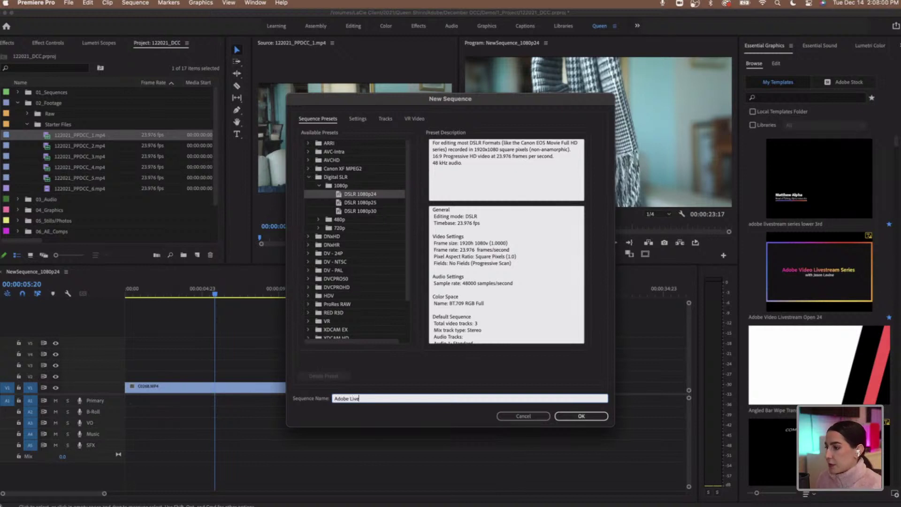
type(" DCC")
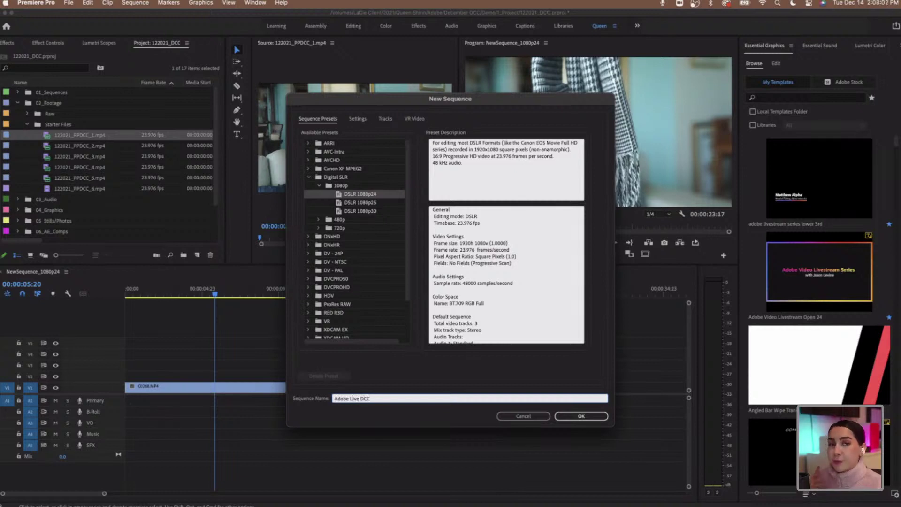
left_click(581, 417)
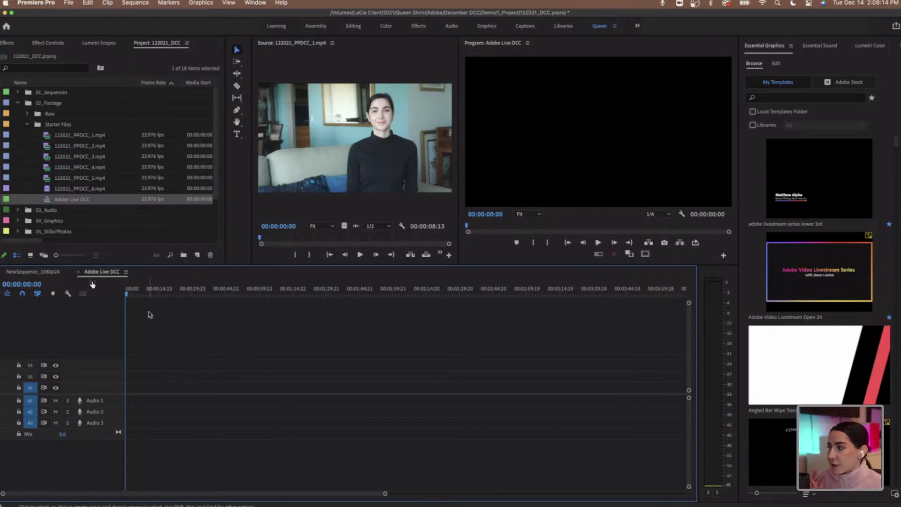
Compare NewSequence_1080p24 with Adobe Live DCC, and move the Adobe Live DCC sequence from Starter Files into the 01_Sequences bin
left_click(28, 272)
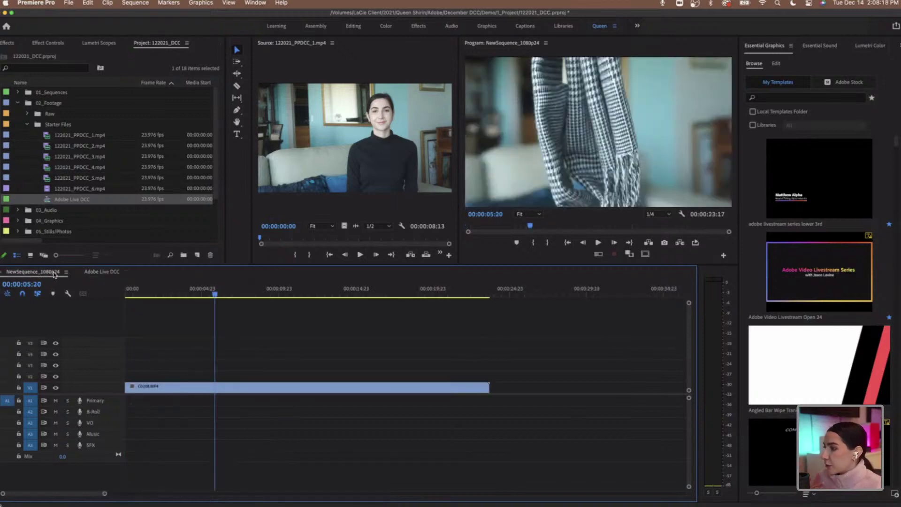
left_click(107, 272)
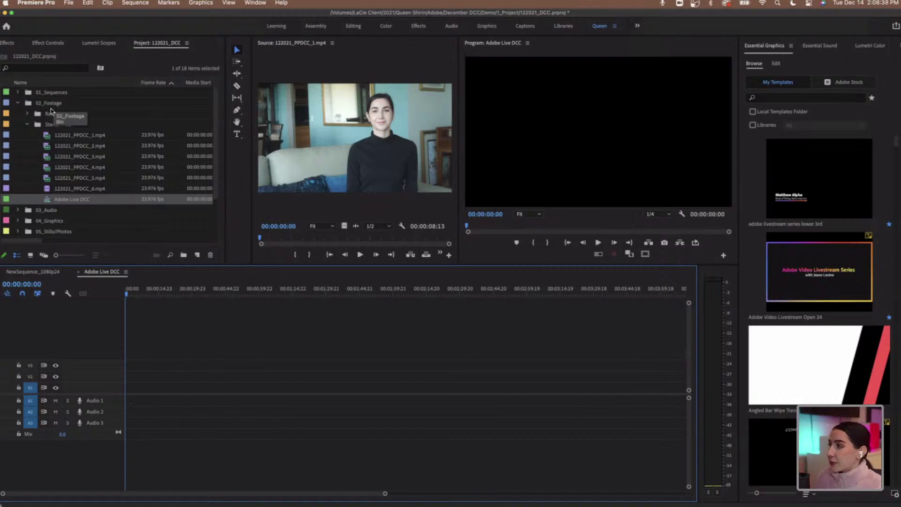
left_click(75, 201)
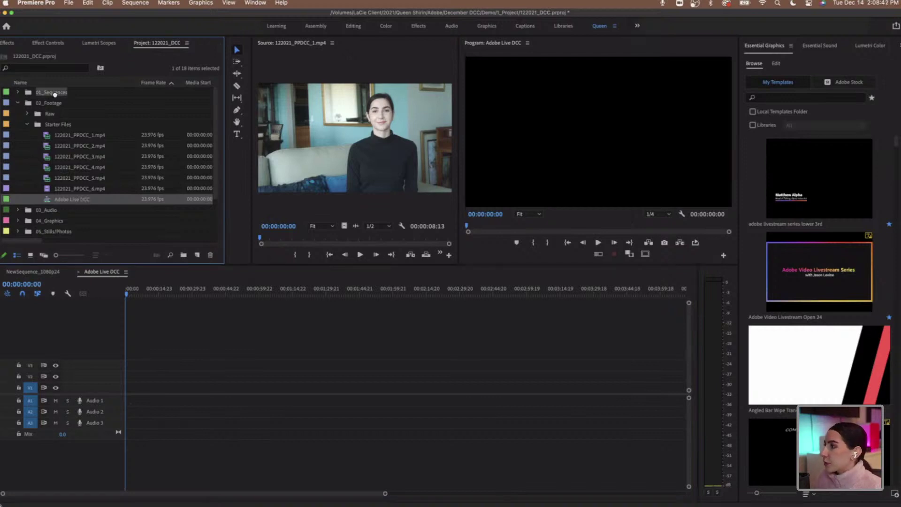
left_click_drag(54, 93, 55, 94)
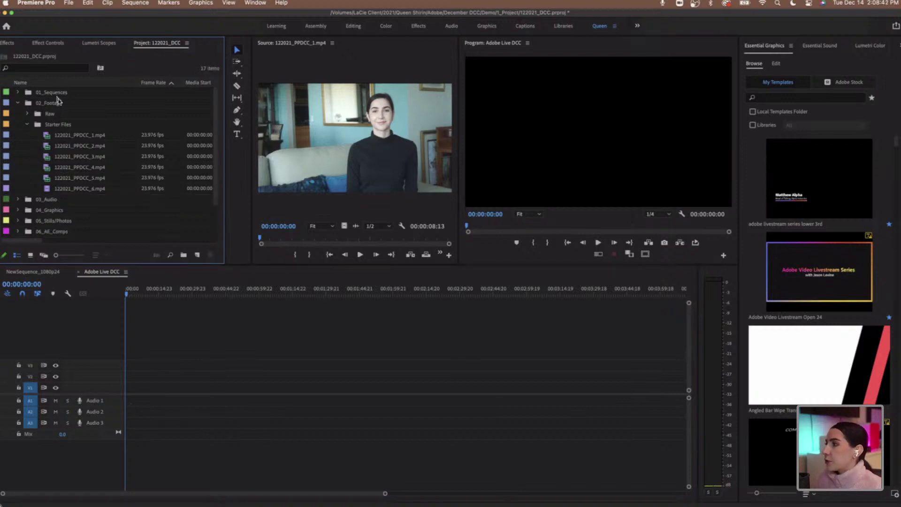
left_click(17, 92)
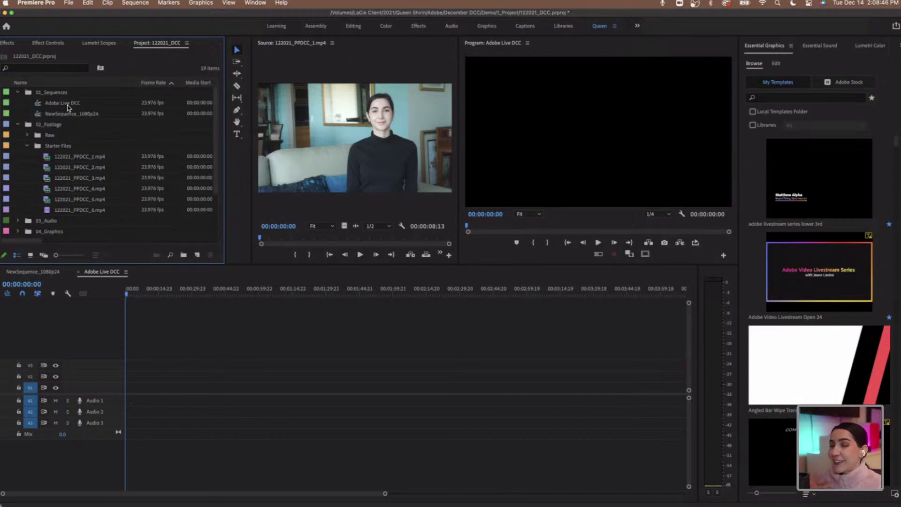
left_click(17, 92)
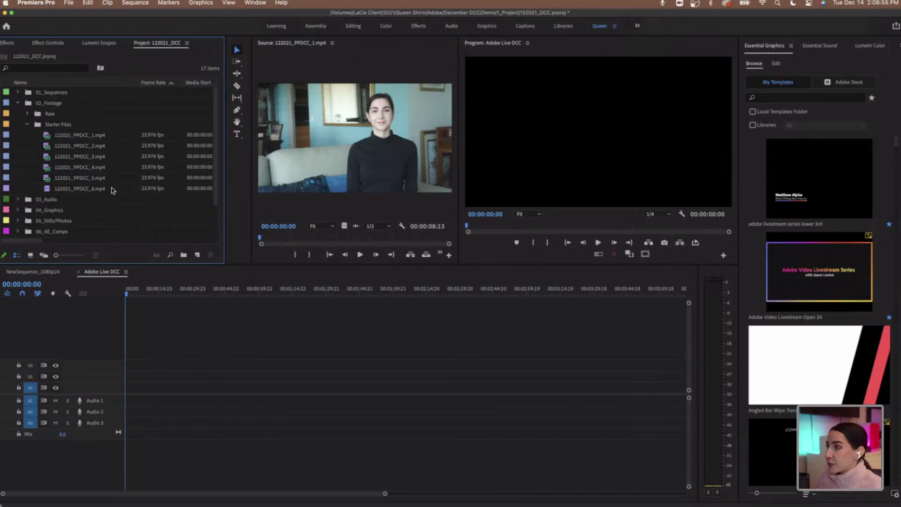
Place all six Starter Files clips, 122021_PPDCC_1.mp4 to 122021_PPDCC_6.mp4, on V1 and A1 from the start of the Adobe Live DCC sequence
left_click(109, 136)
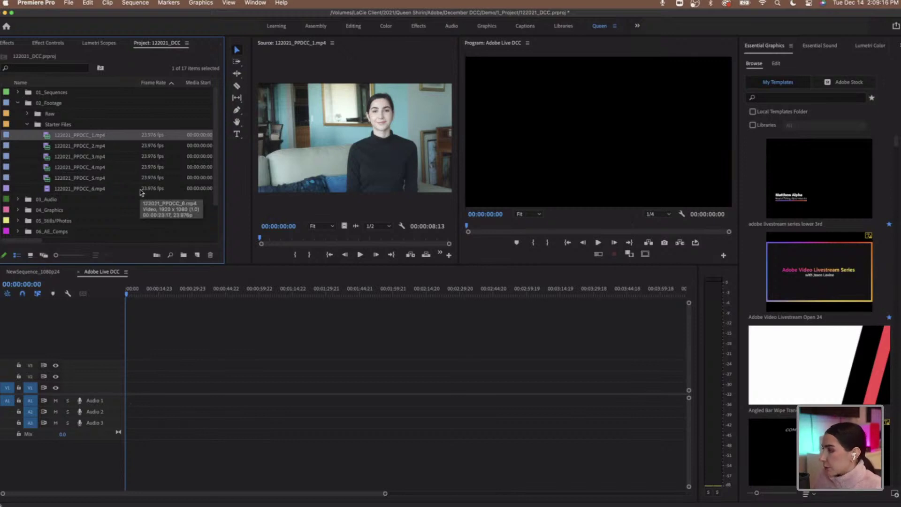
left_click(112, 190, "shift")
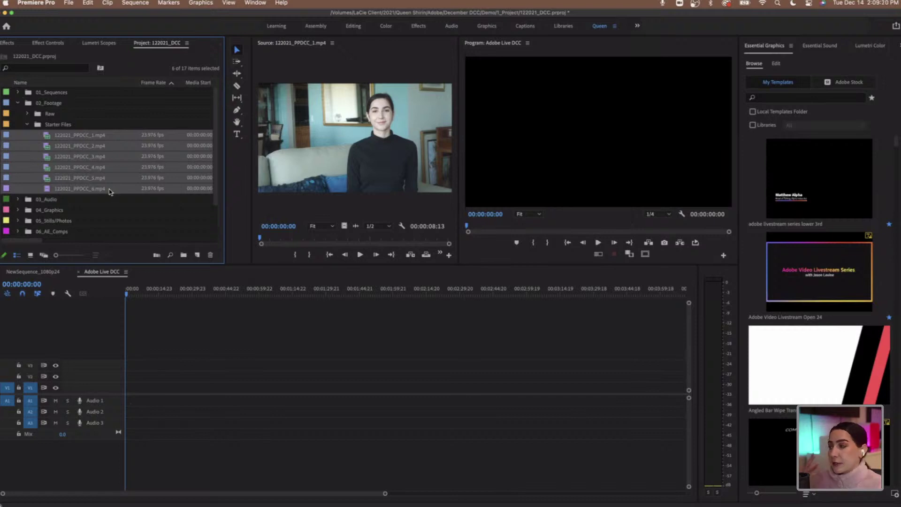
left_click_drag(87, 181, 149, 403)
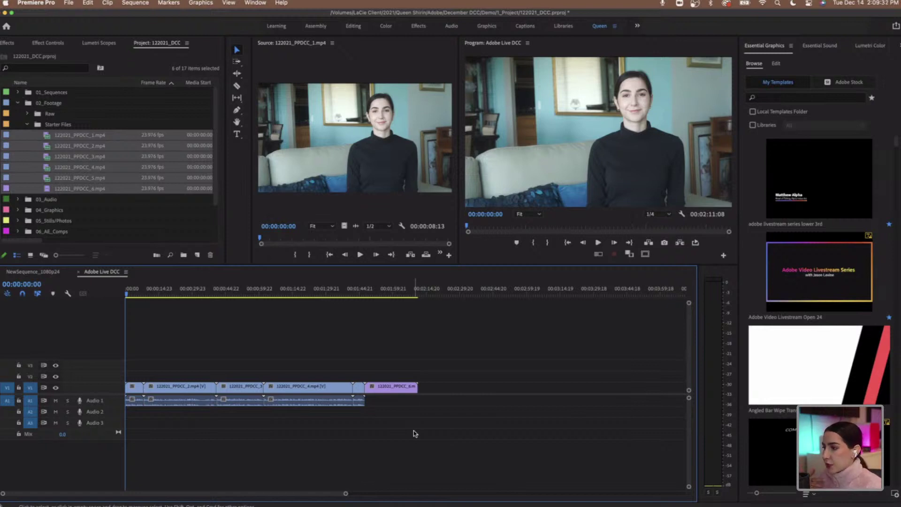
Play the Adobe Live DCC sequence from its start to the end of the first clip, stopping at 00:00:08:11
key("=")
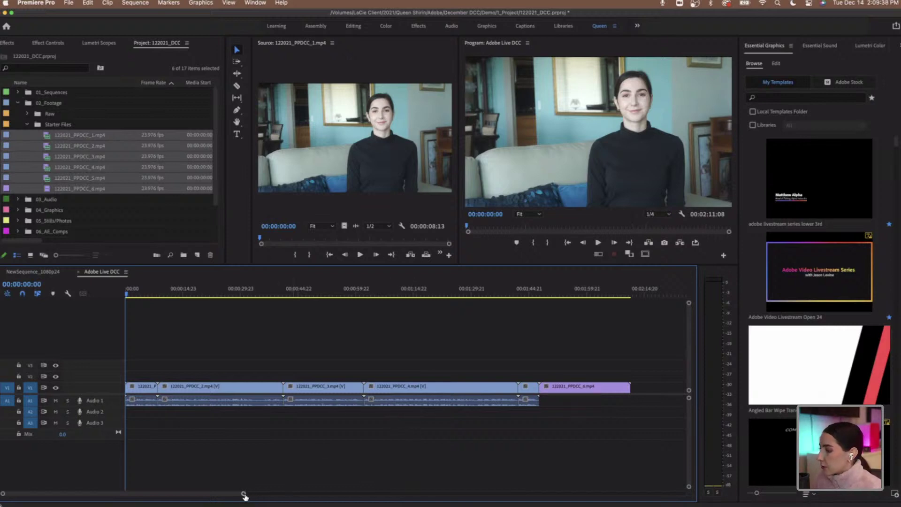
left_click_drag(244, 496, 296, 496)
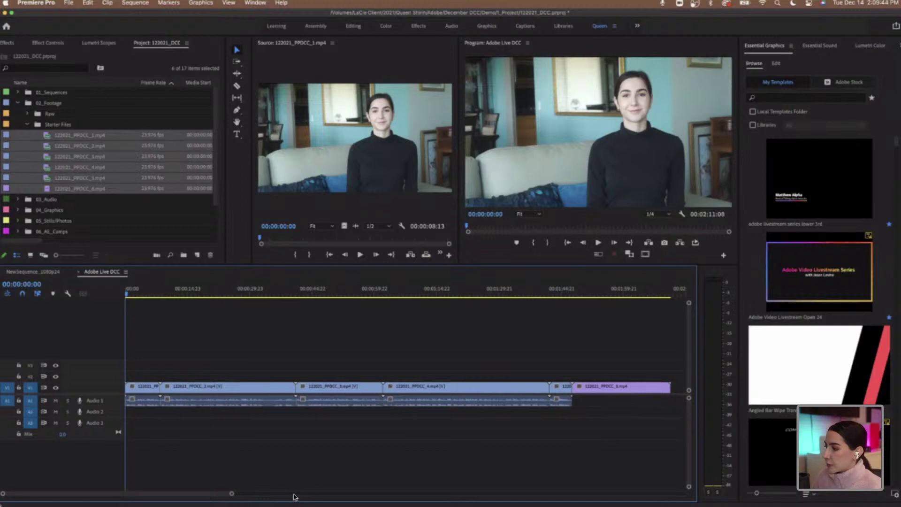
left_click(130, 294)
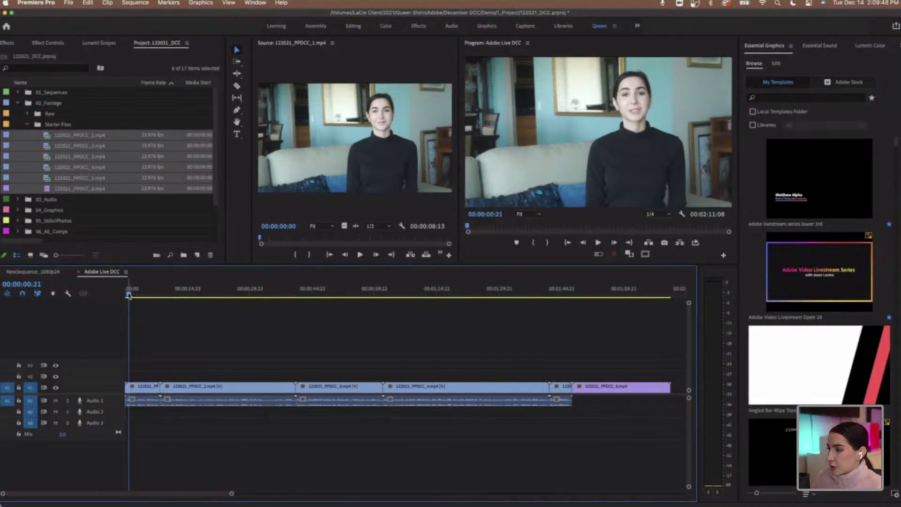
mouse_move(129, 294)
left_mouse_down()
mouse_move(164, 299)
mouse_move(125, 300)
left_mouse_up()
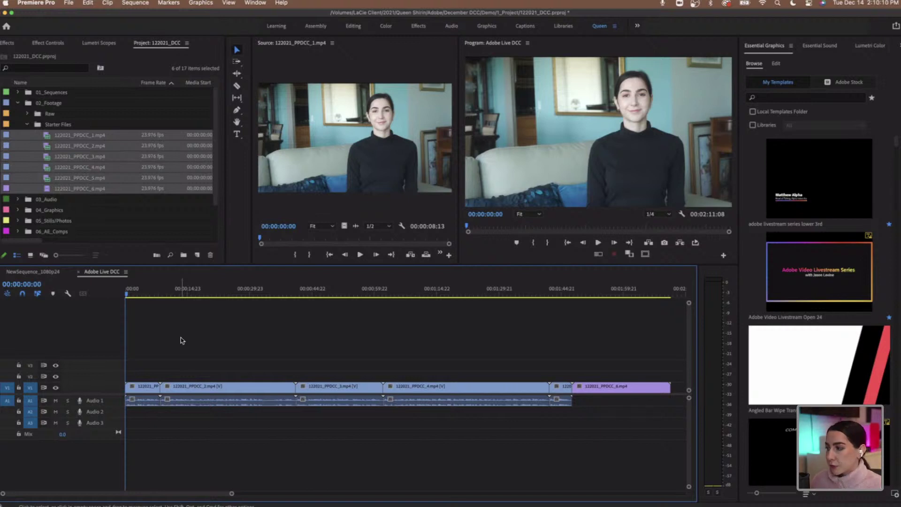
key("space")
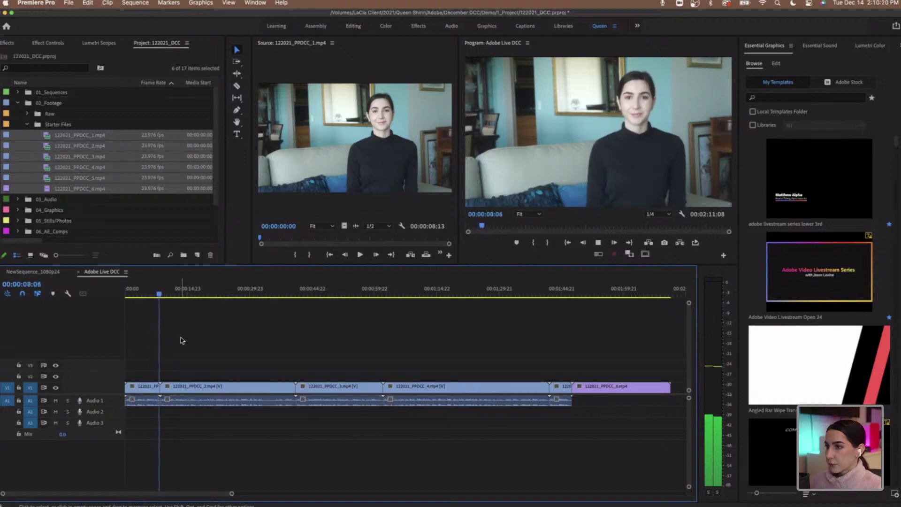
key("space")
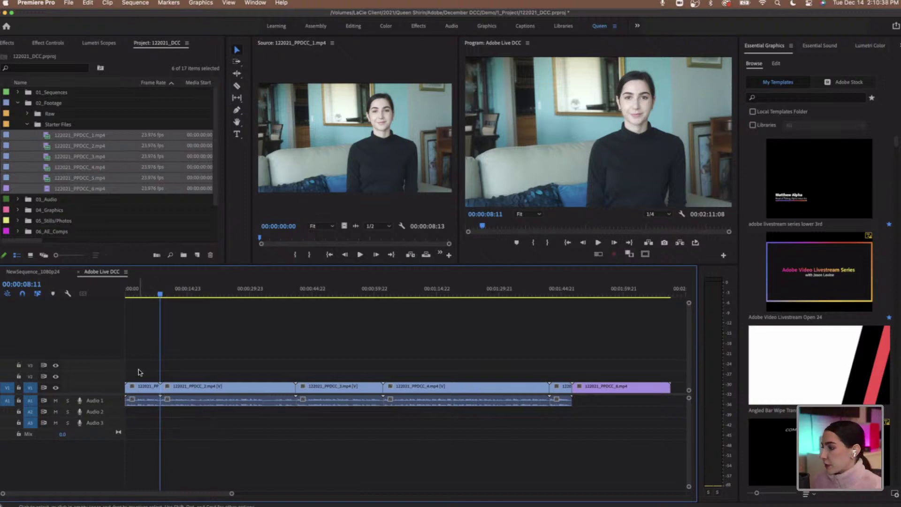
Magnify the timeline around the first two clips and increase the Audio 1 track height to show the waveforms
key("c")
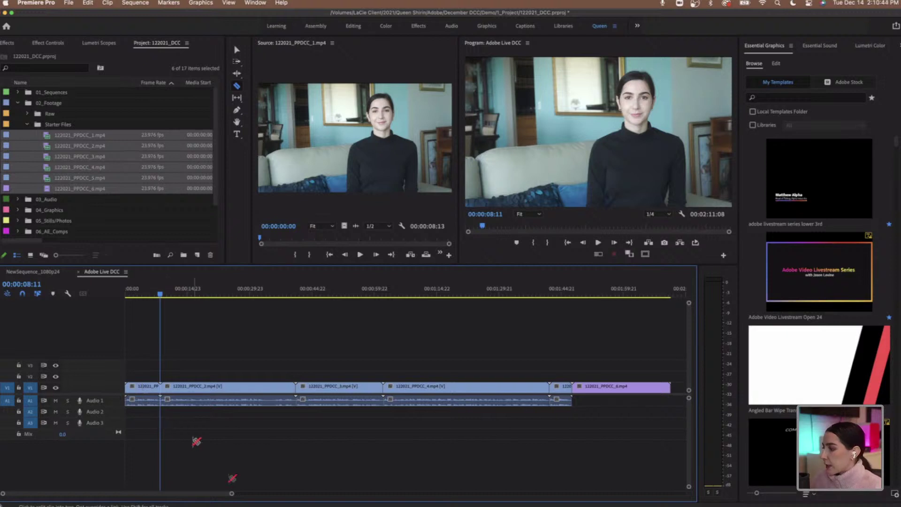
left_click_drag(233, 494, 151, 499)
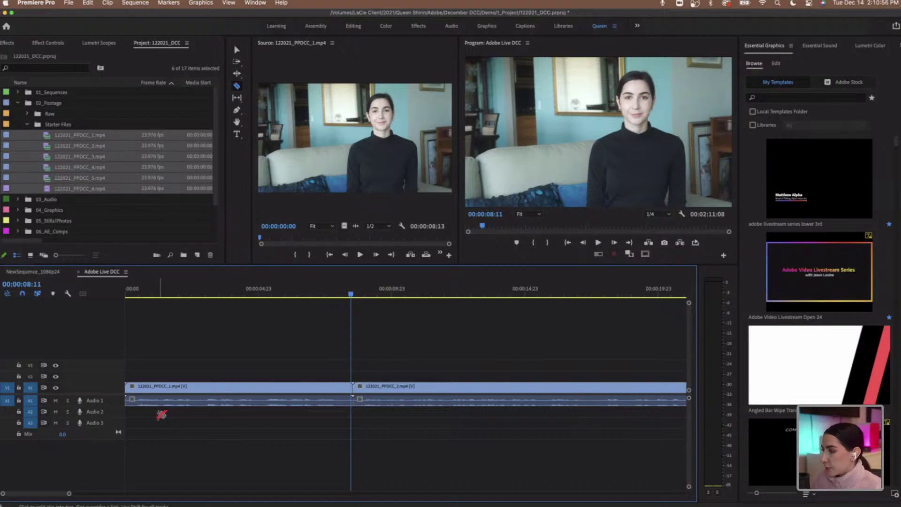
key("v")
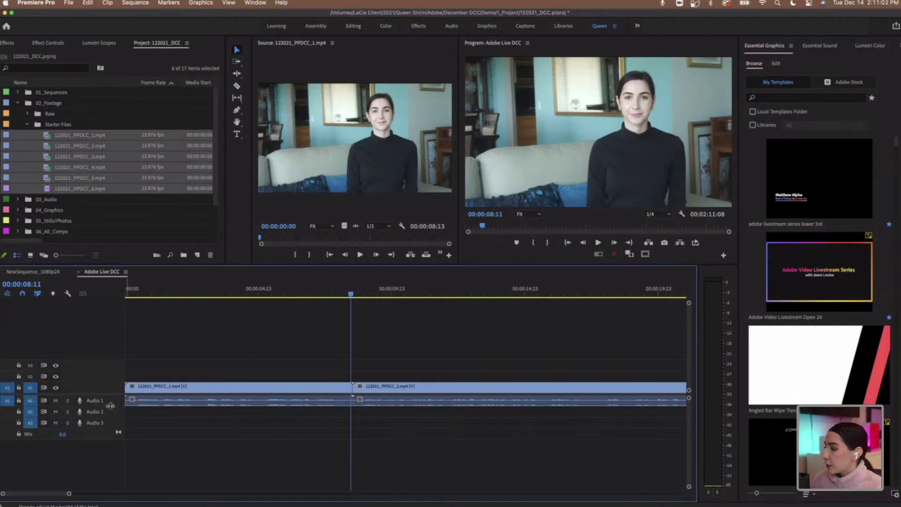
left_click_drag(111, 406, 110, 447)
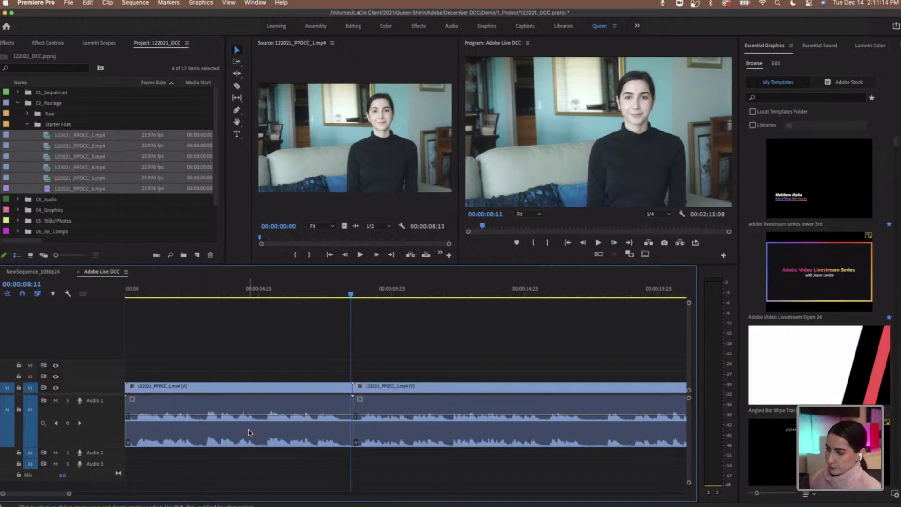
Play the sequence from the start and split 122021_PPDCC_1.mp4 with the Razor tool at about 3 and about 5 seconds
mouse_move(263, 296)
left_mouse_down()
mouse_move(202, 296)
mouse_move(264, 295)
left_mouse_up()
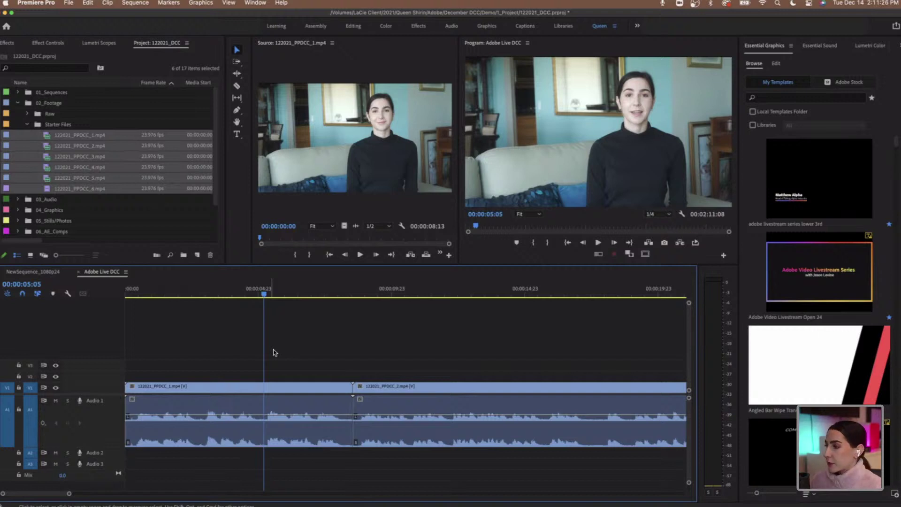
left_click(138, 296)
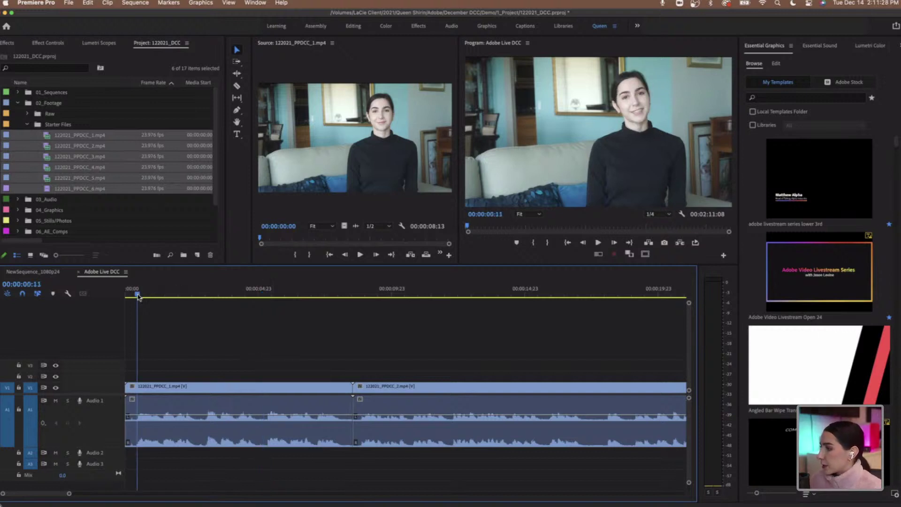
key("Home")
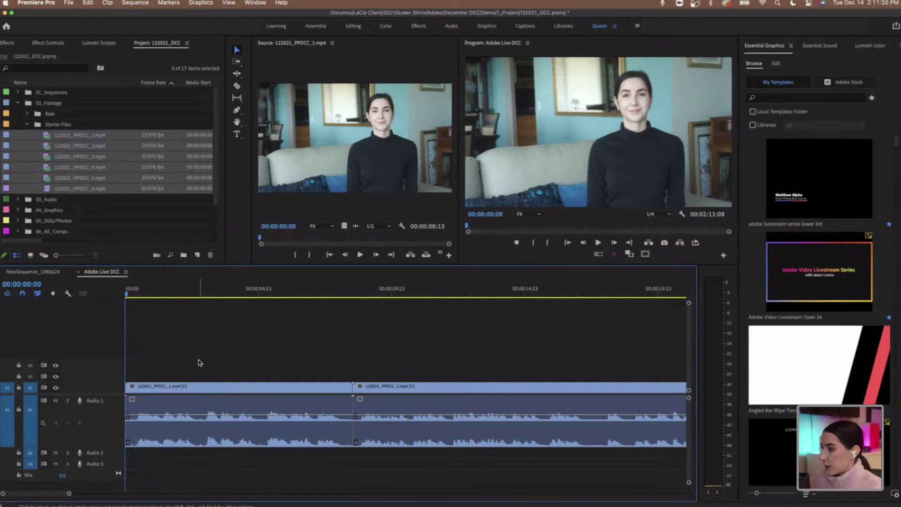
key("c")
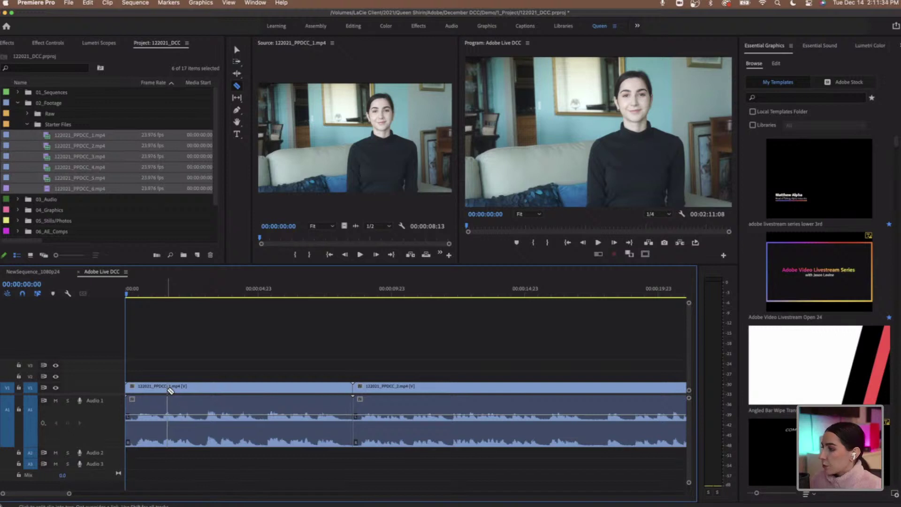
key("space")
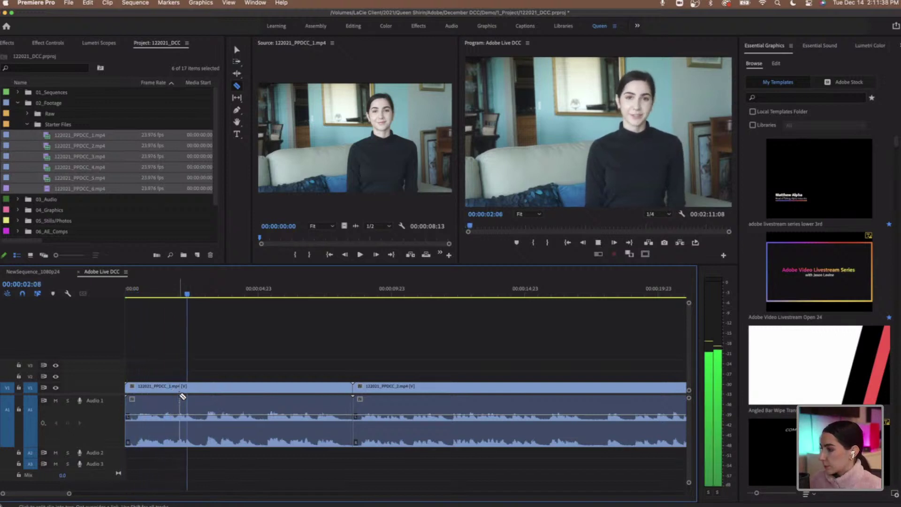
left_click(200, 399)
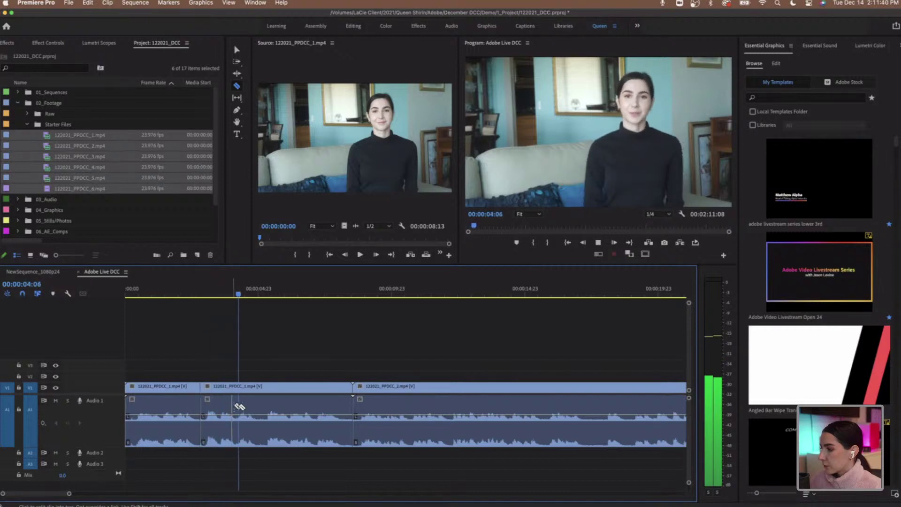
left_click(265, 408)
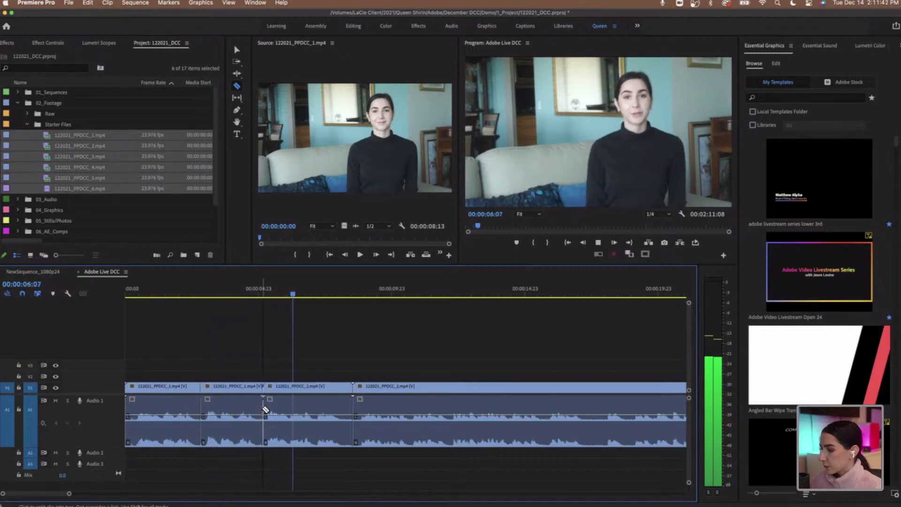
Stop playback at 00:00:08:07 and try trimming the end of the third 122021_PPDCC_1.mp4 piece to the playhead with the Selection tool
key("space")
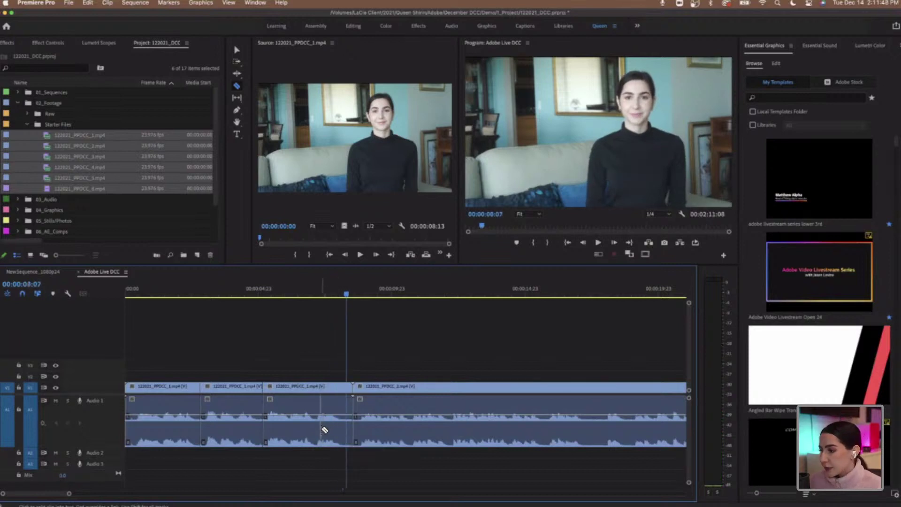
key("v")
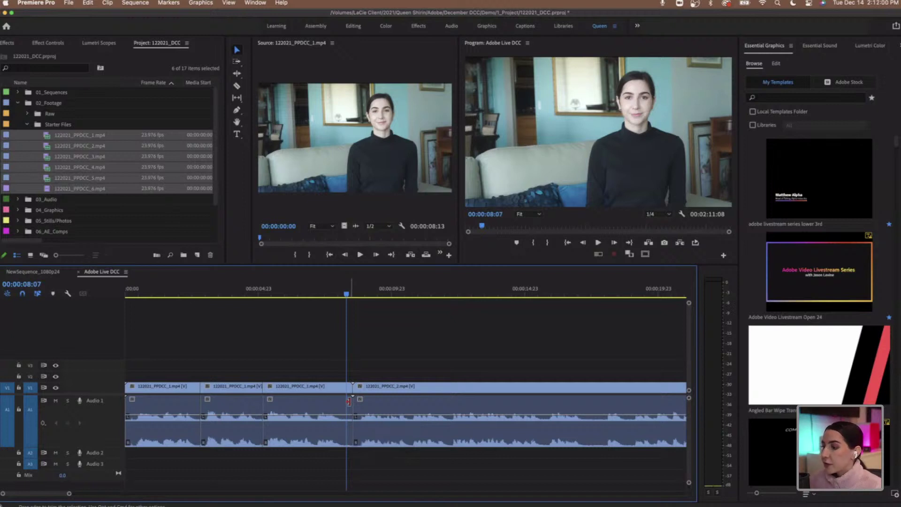
left_click(349, 401)
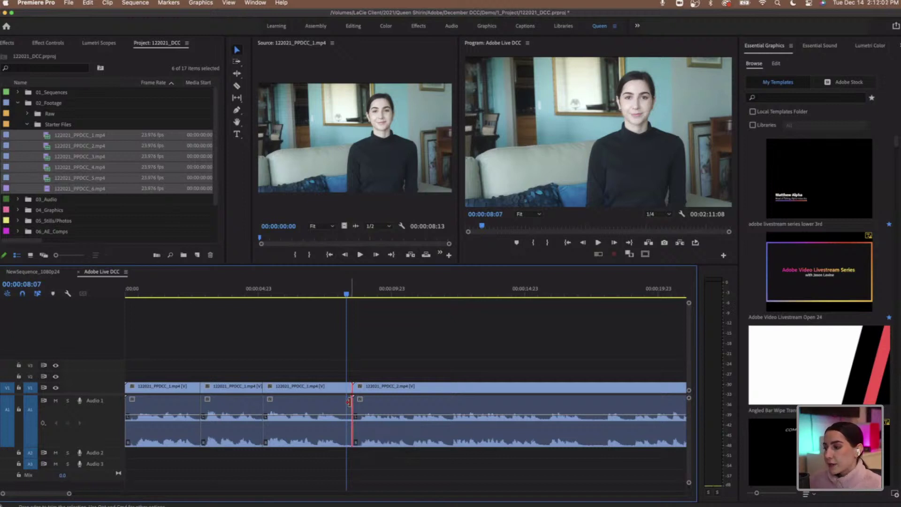
left_click_drag(350, 402, 343, 402)
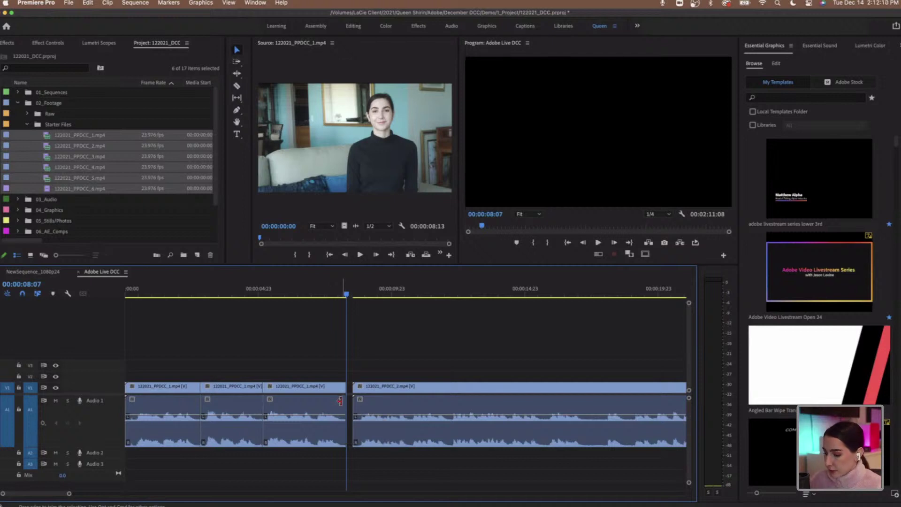
left_click_drag(340, 401, 346, 404)
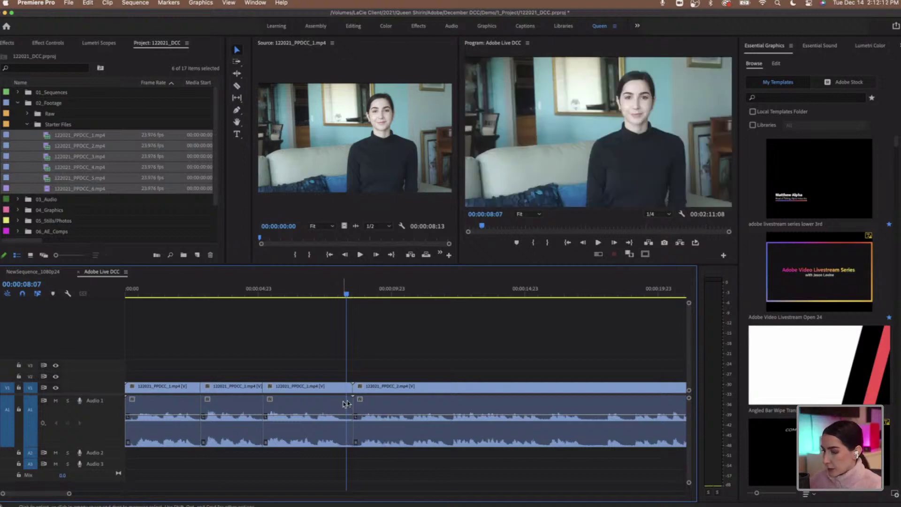
Trim the end of the third 122021_PPDCC_1.mp4 piece to the playhead at 00:00:08:07 with the Ripple Edit tool
key("b")
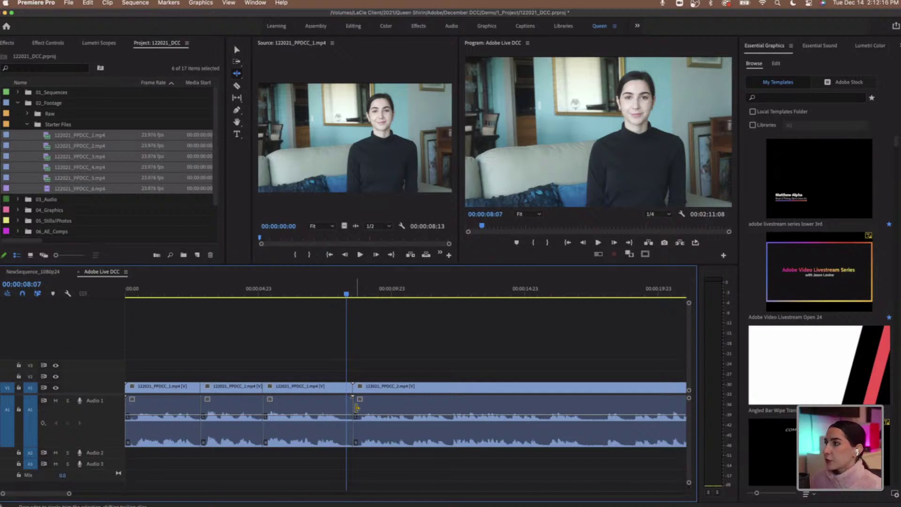
left_click(237, 75)
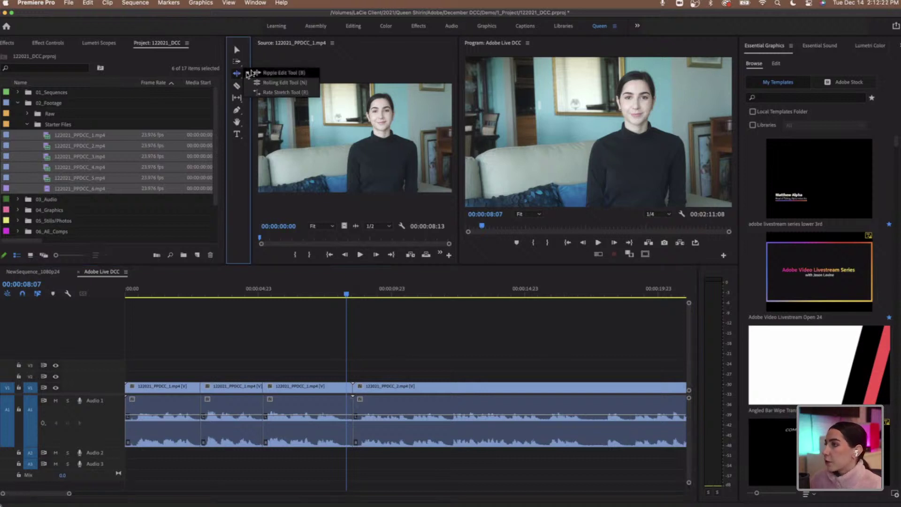
left_click(281, 74)
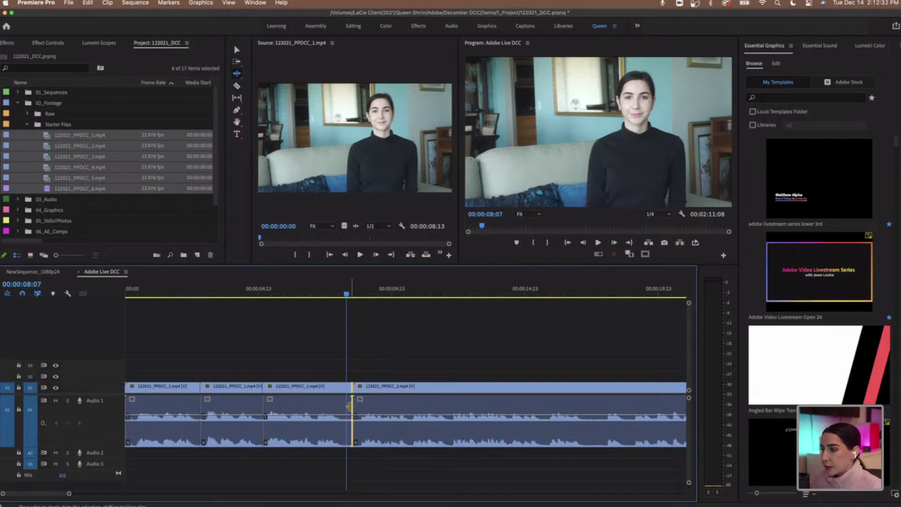
left_click_drag(349, 406, 340, 409)
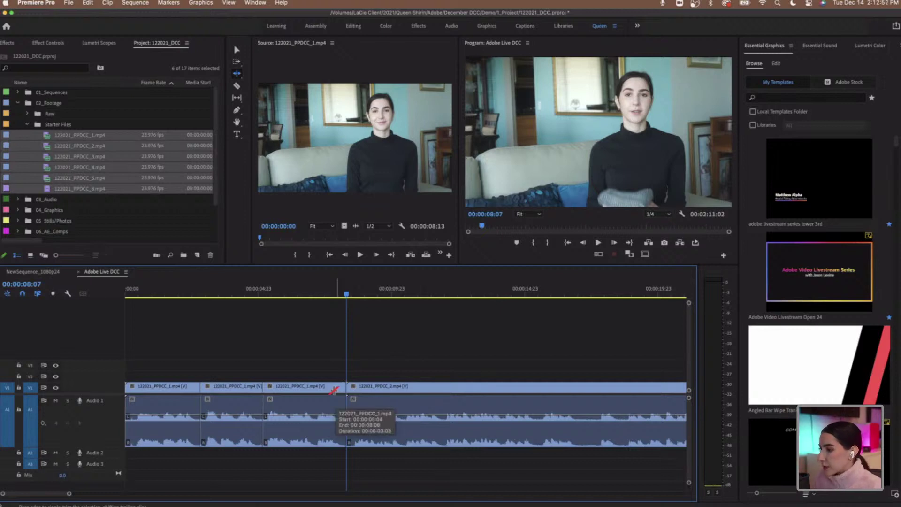
Undo the ripple trim on the third piece while keeping the razor cut at about 5 seconds
key("super+z")
key("super+z")
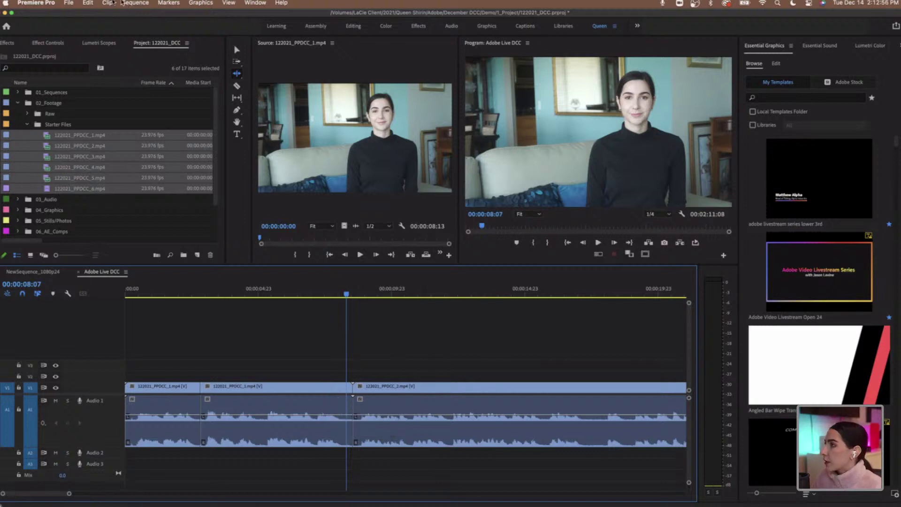
left_click(90, 3)
left_click(92, 26)
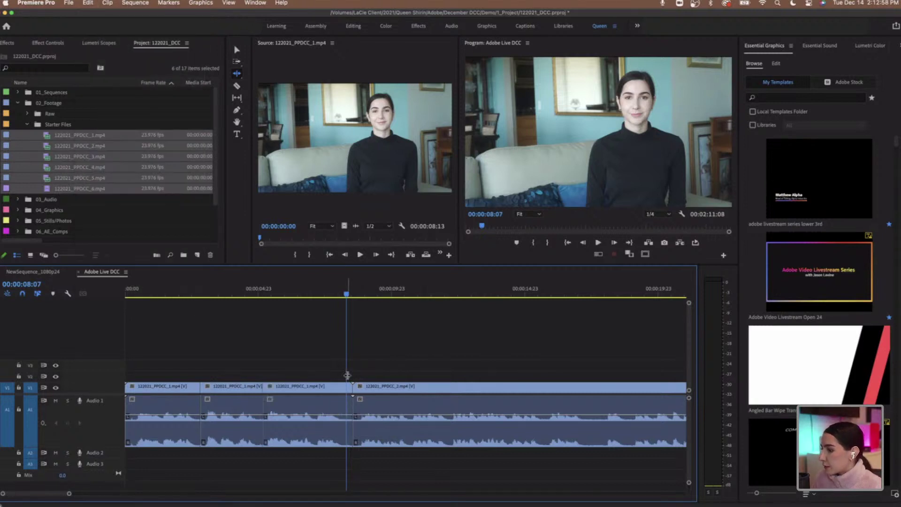
Trim the end of the third 122021_PPDCC_1.mp4 piece to 00:00:08:07 with the Selection tool and close the gap before 122021_PPDCC_2.mp4
key("v")
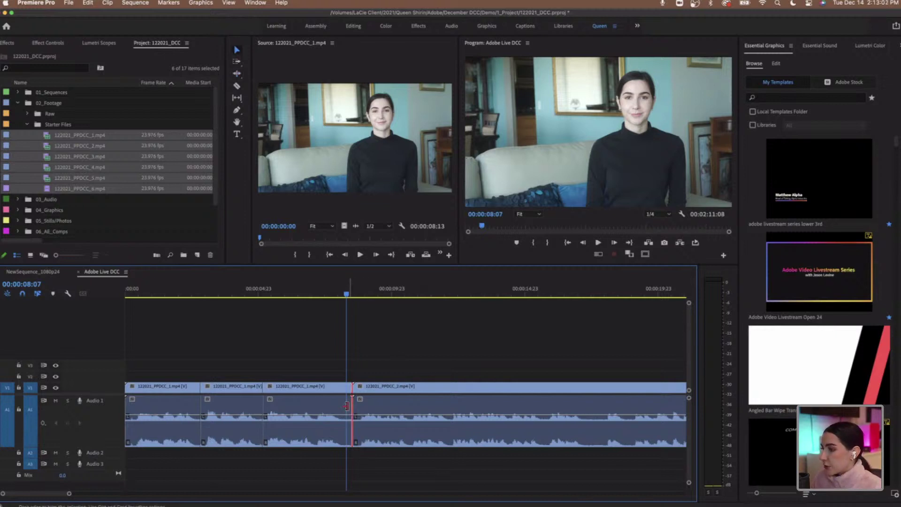
left_click_drag(352, 410, 346, 410)
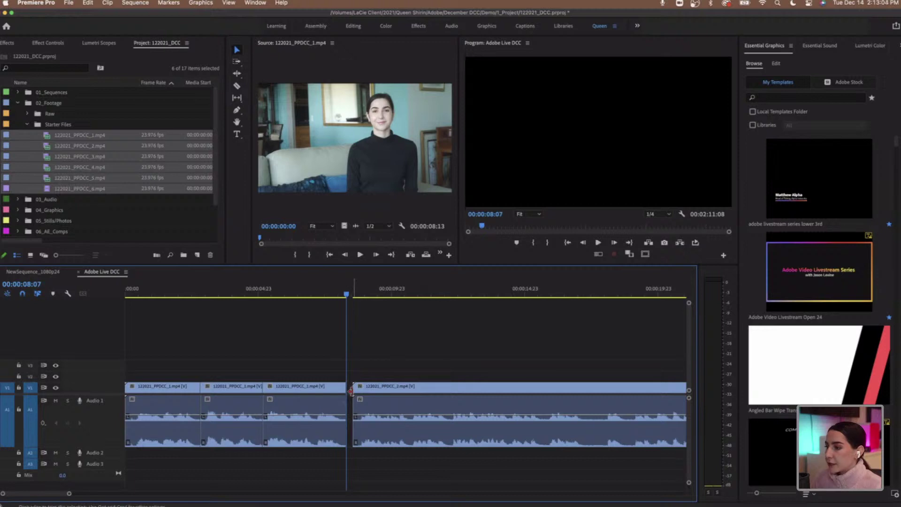
mouse_move(346, 293)
left_mouse_down()
mouse_move(335, 294)
mouse_move(357, 297)
mouse_move(340, 296)
left_mouse_up()
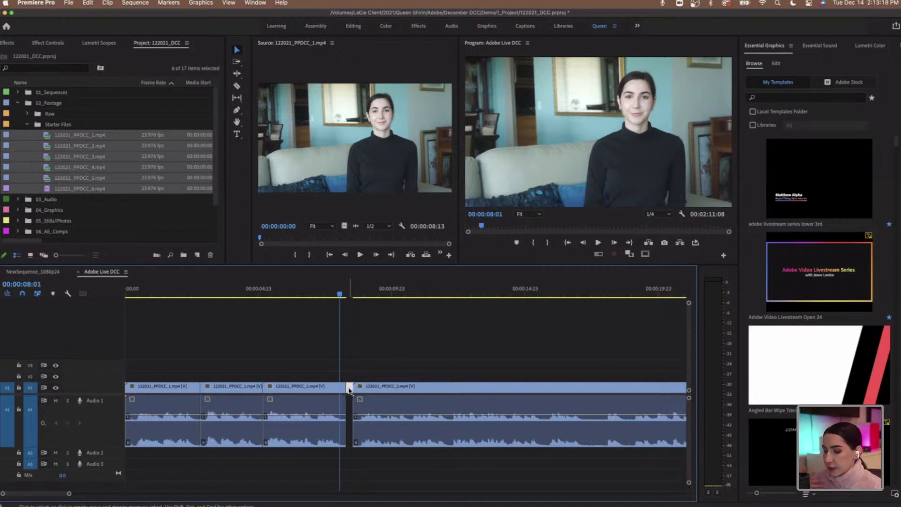
left_click(349, 390)
key("Delete")
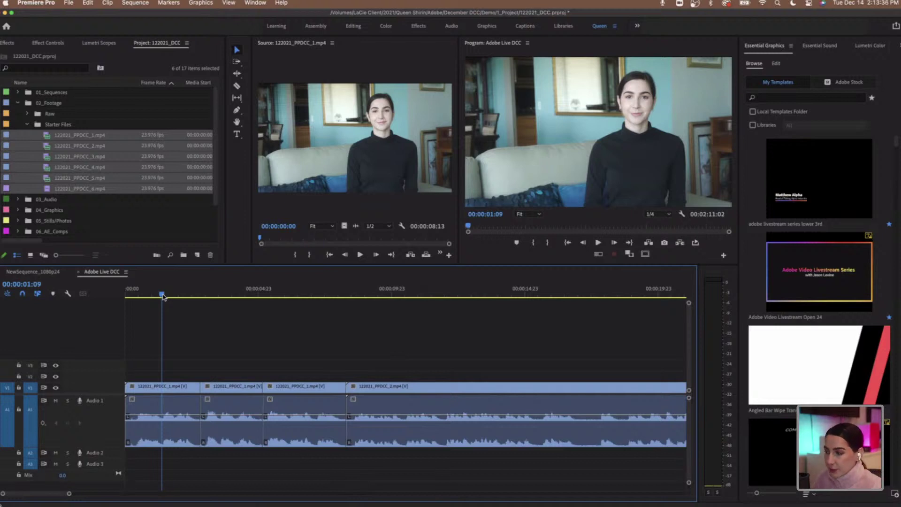
Play the third 122021_PPDCC_1.mp4 piece from 00:00:05:15 in the maximized Program monitor, and delete that piece without closing its gap
left_click_drag(164, 294, 276, 304)
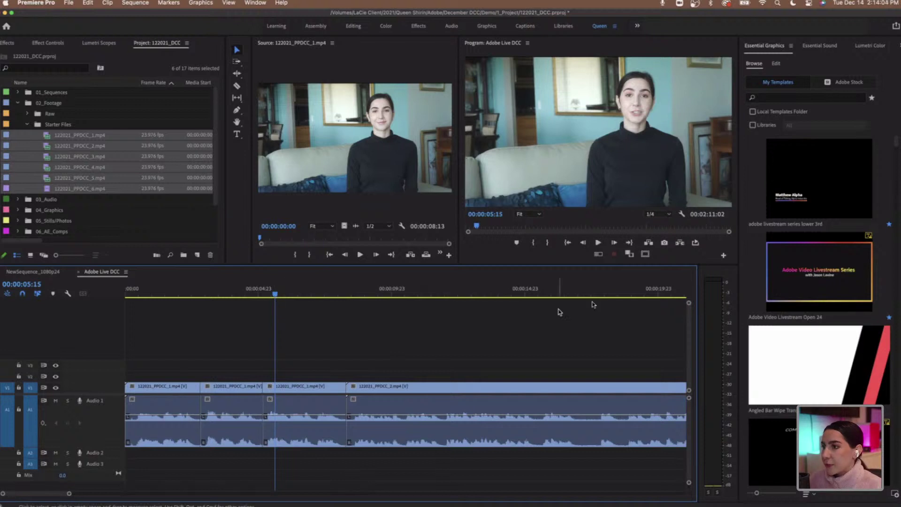
left_click(491, 256)
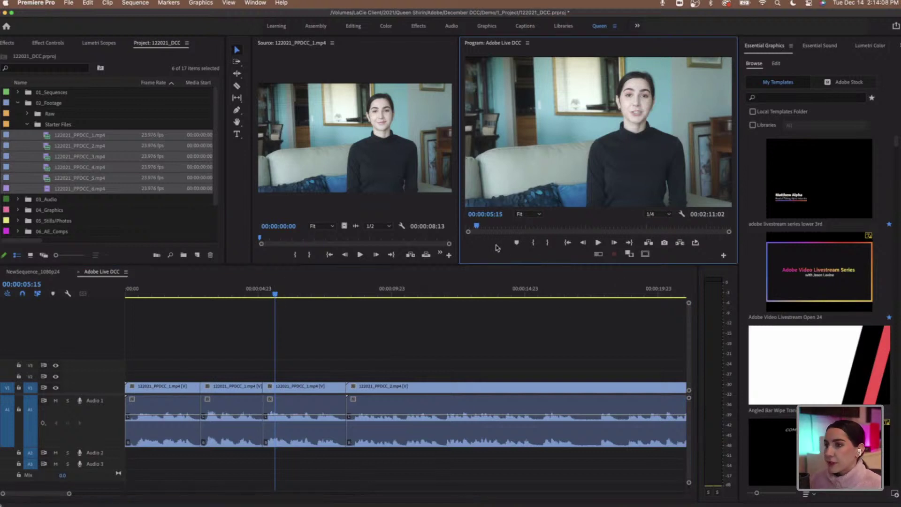
key("grave")
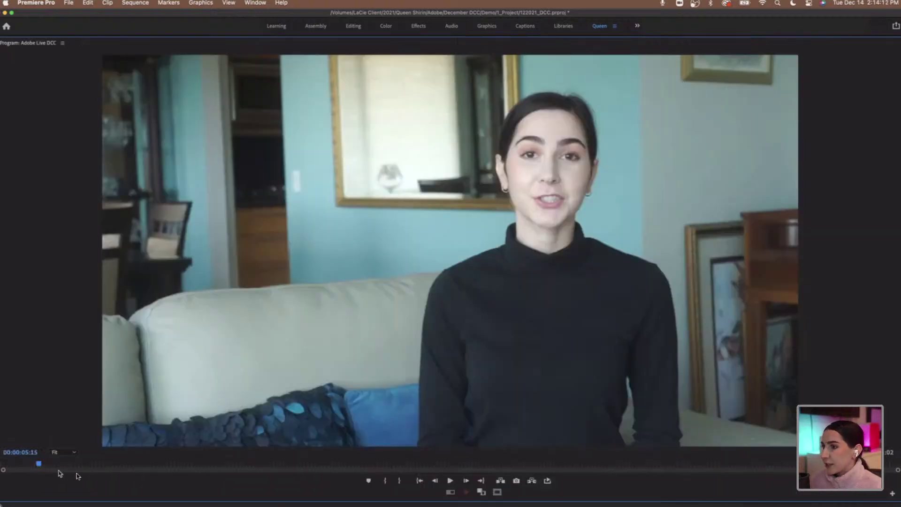
key("space")
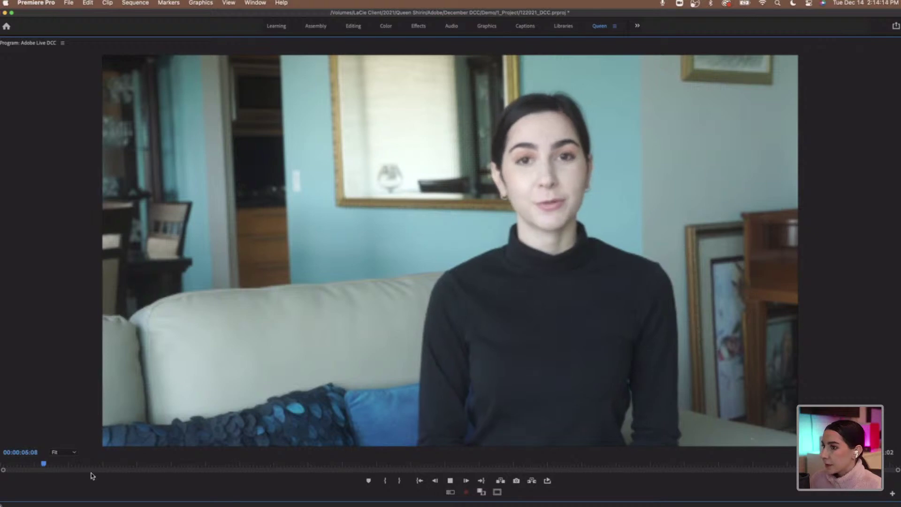
key("space")
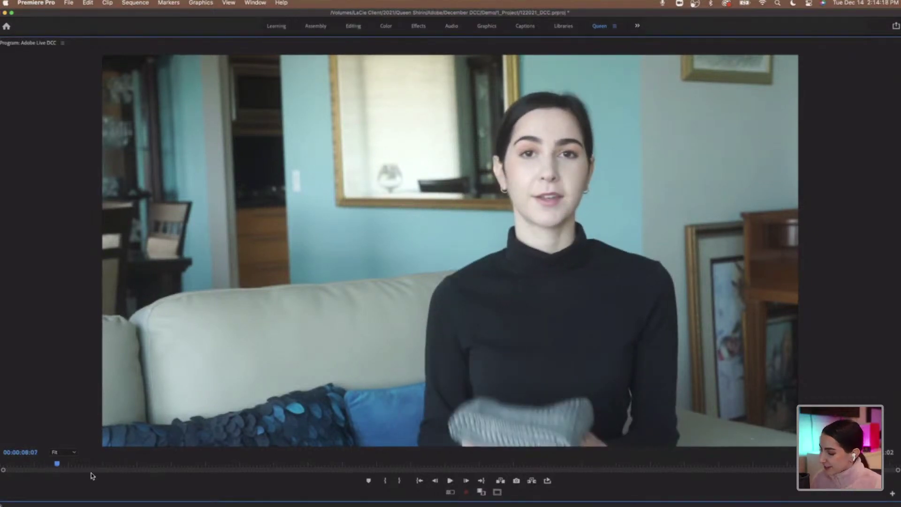
key("grave")
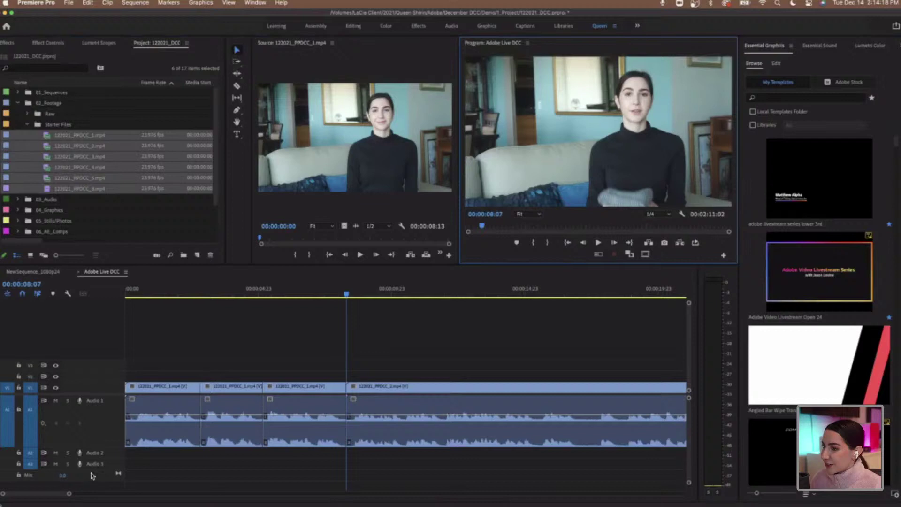
left_click(304, 410)
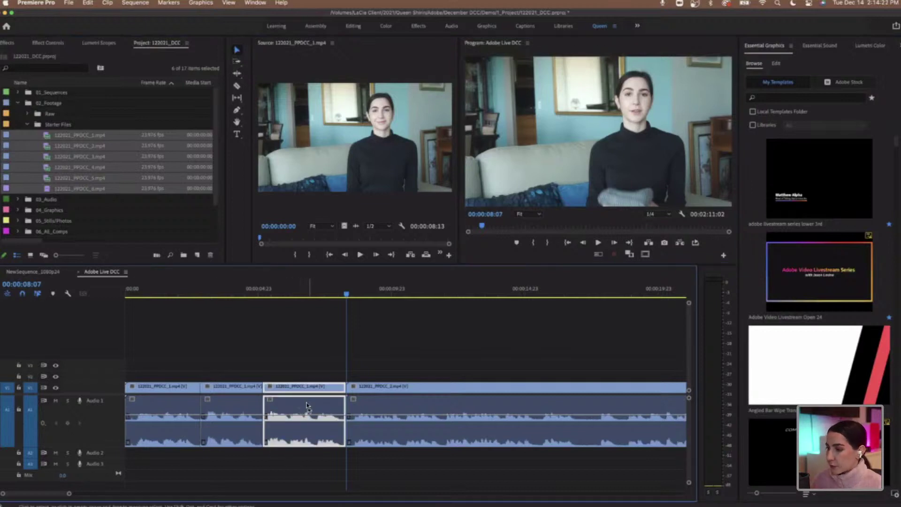
key("Delete")
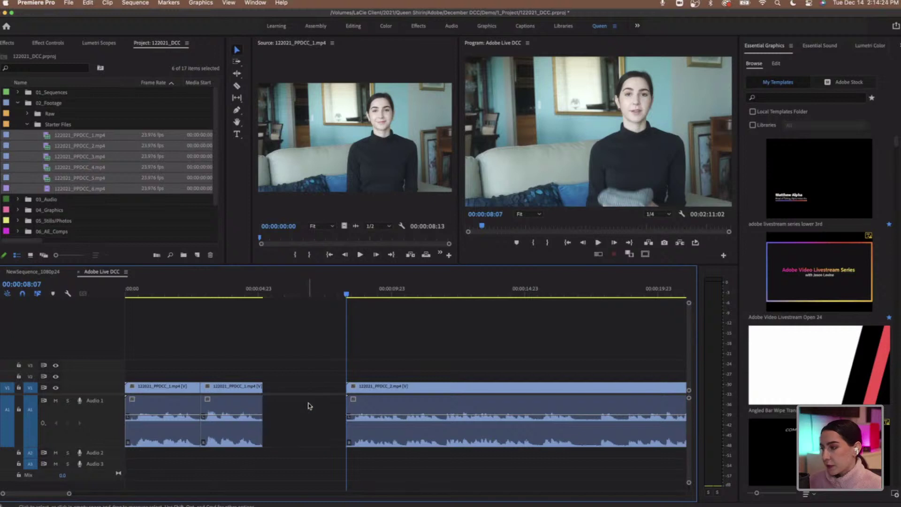
Play the two remaining 122021_PPDCC_1.mp4 pieces twice from the sequence start, stopping at 00:00:05:02
left_click(163, 295)
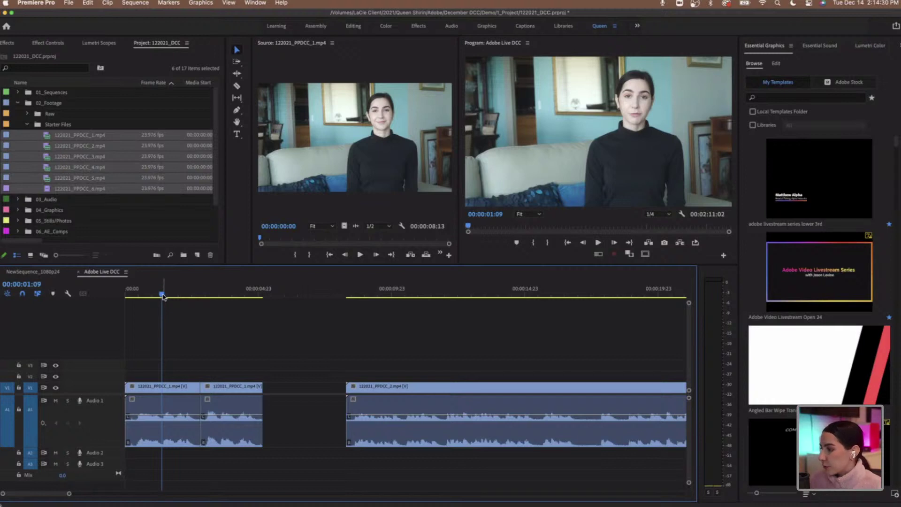
left_click_drag(162, 294, 126, 296)
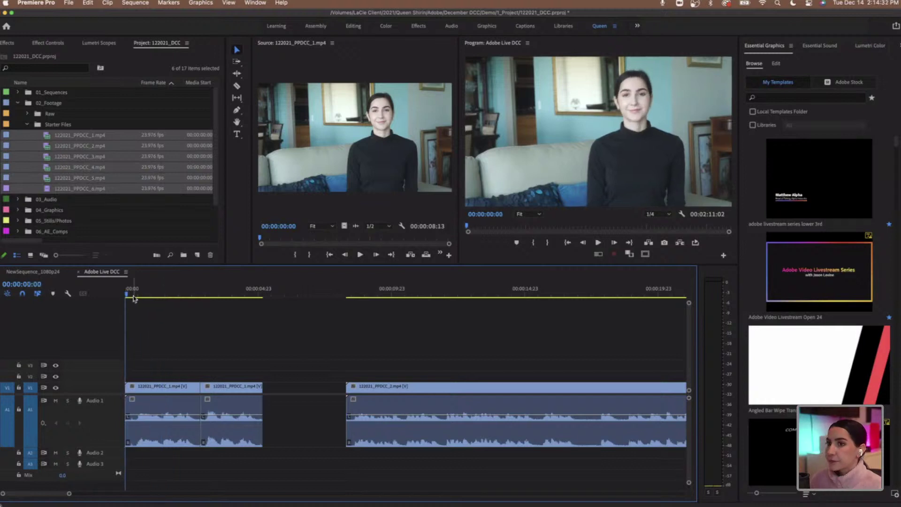
key("space")
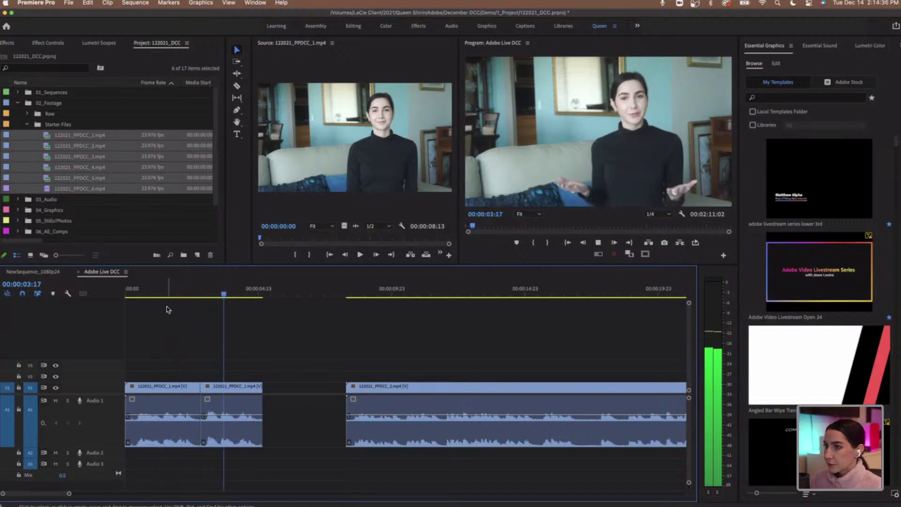
key("space")
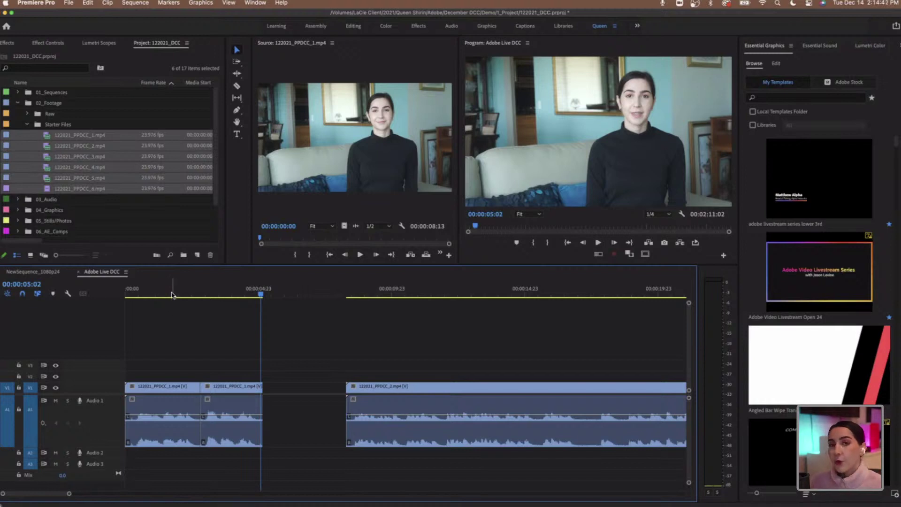
left_click(170, 295)
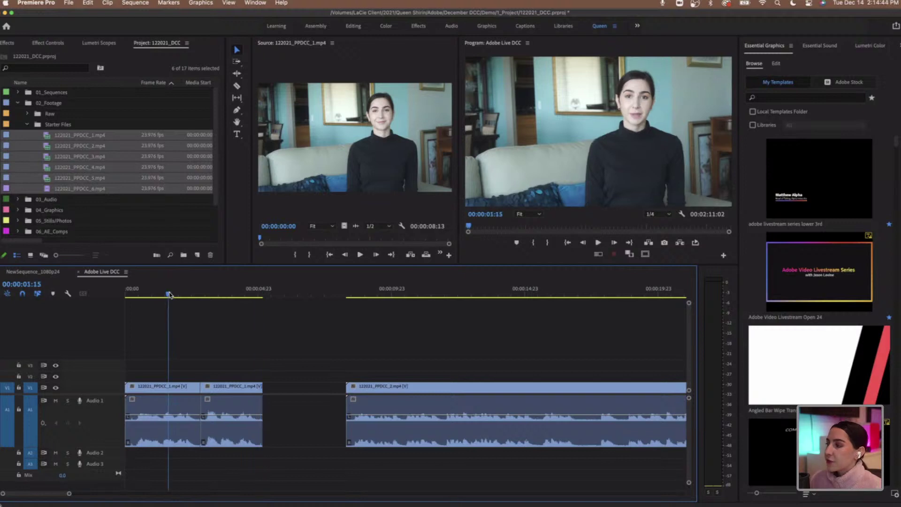
left_click_drag(168, 294, 125, 295)
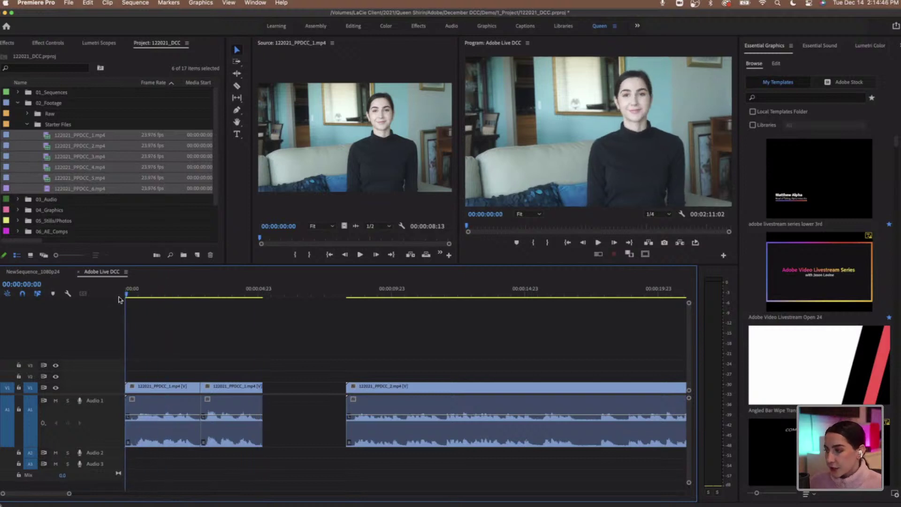
key("space")
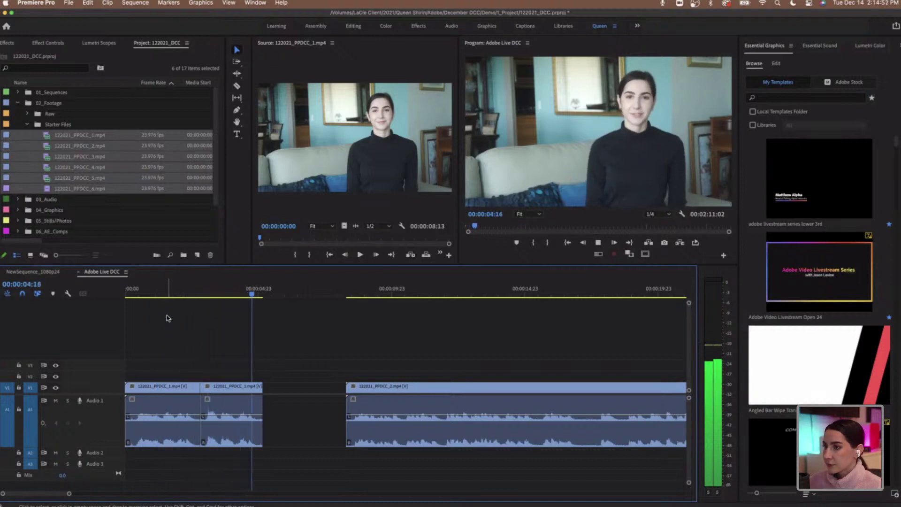
key("space")
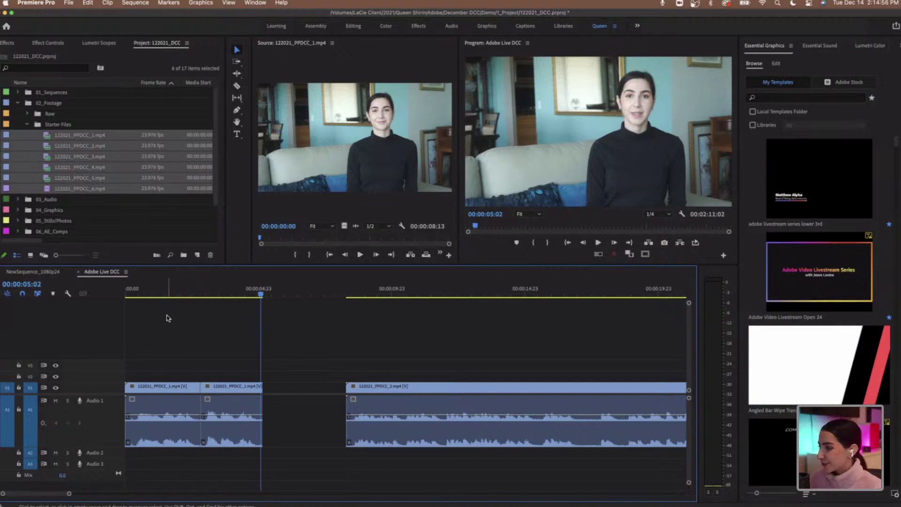
Ripple trim the start of the first 122021_PPDCC_1.mp4 piece to the playhead at 00:00:00:09
left_click(152, 294)
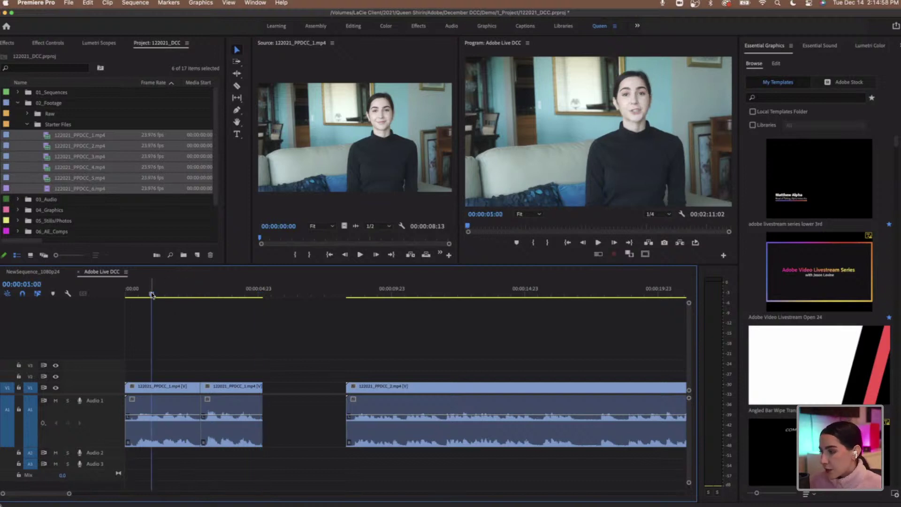
left_click_drag(152, 293, 135, 293)
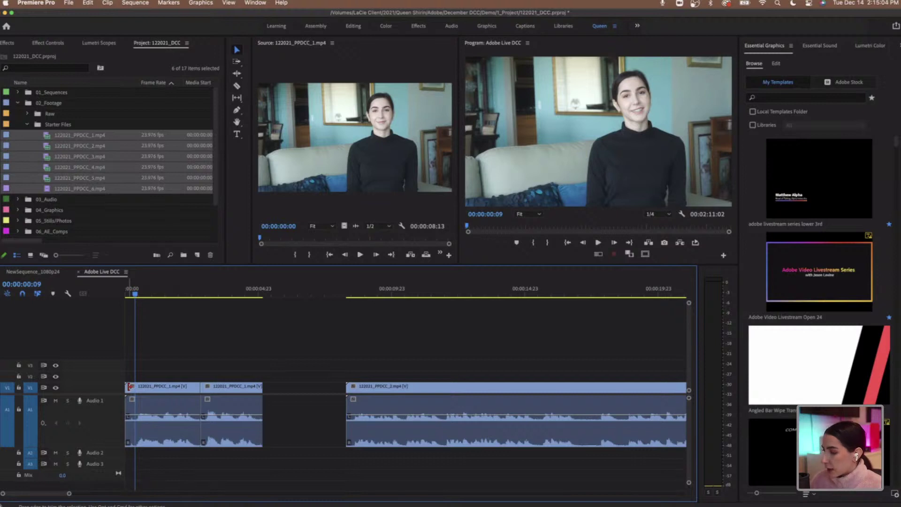
key("b")
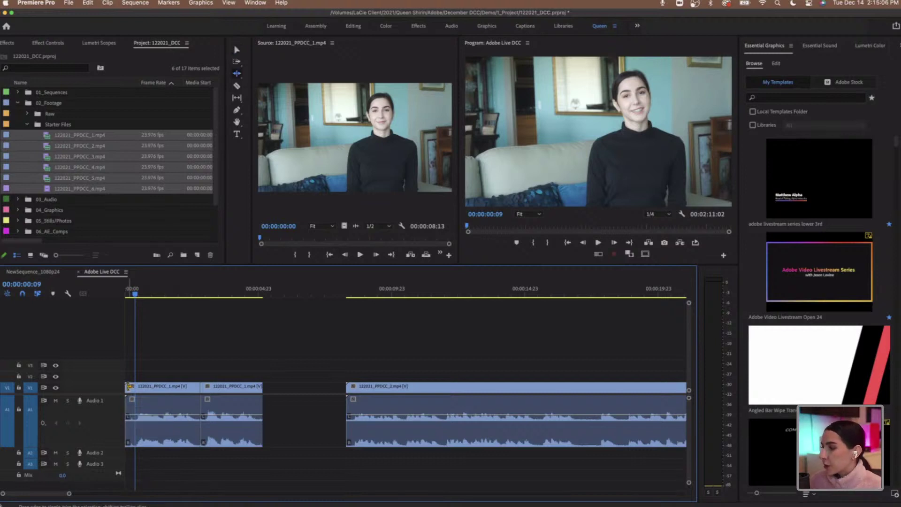
left_click_drag(129, 385, 139, 386)
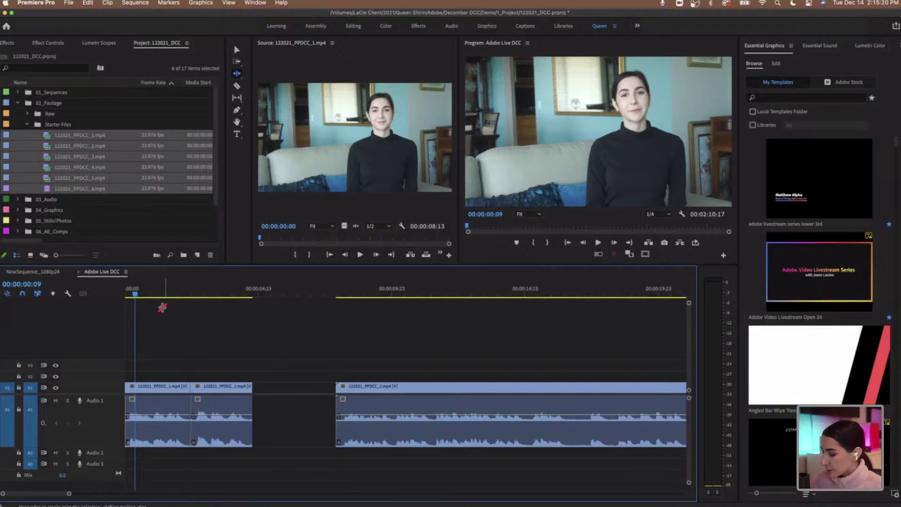
Delete the second 122021_PPDCC_1.mp4 piece with the Selection tool and close the gap before 122021_PPDCC_2.mp4
key("v")
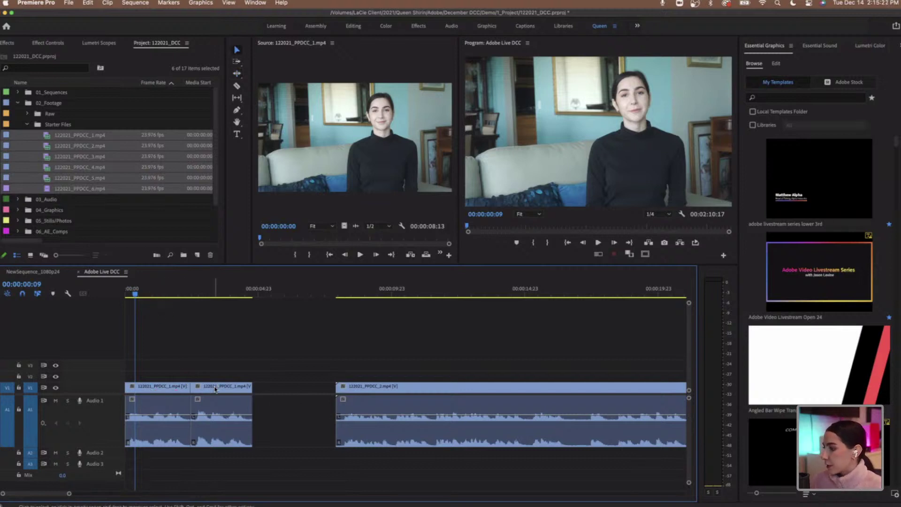
left_click(215, 388)
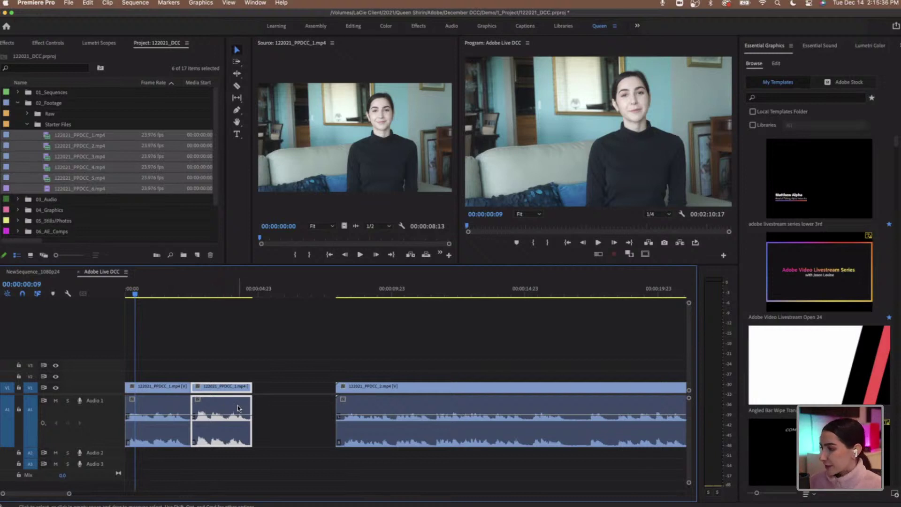
key("Delete")
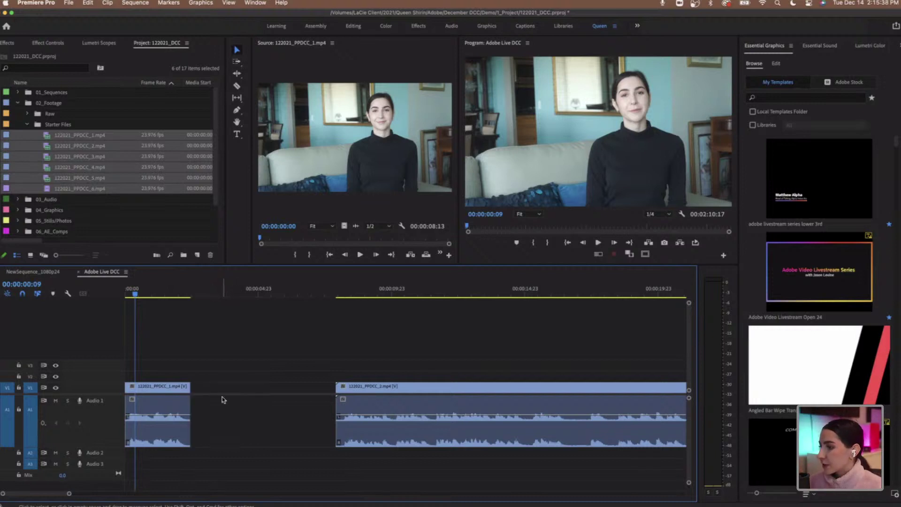
left_click(217, 391)
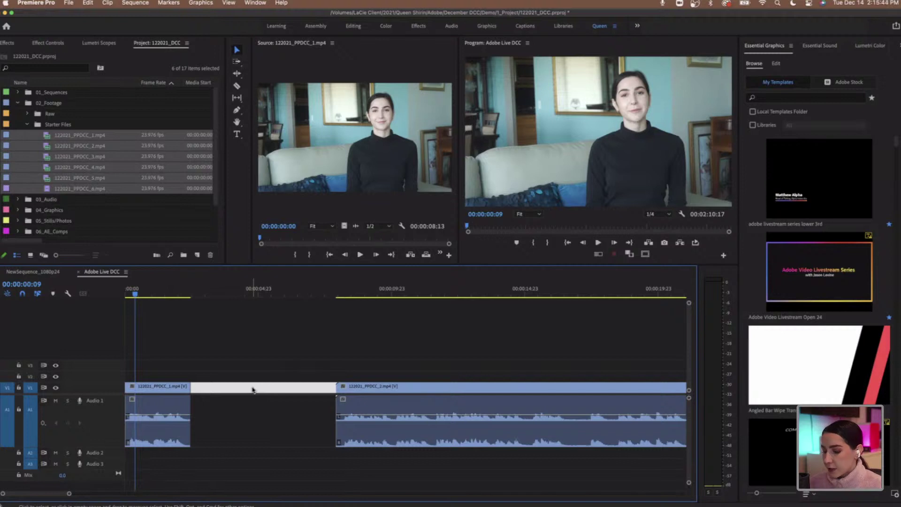
key("Delete")
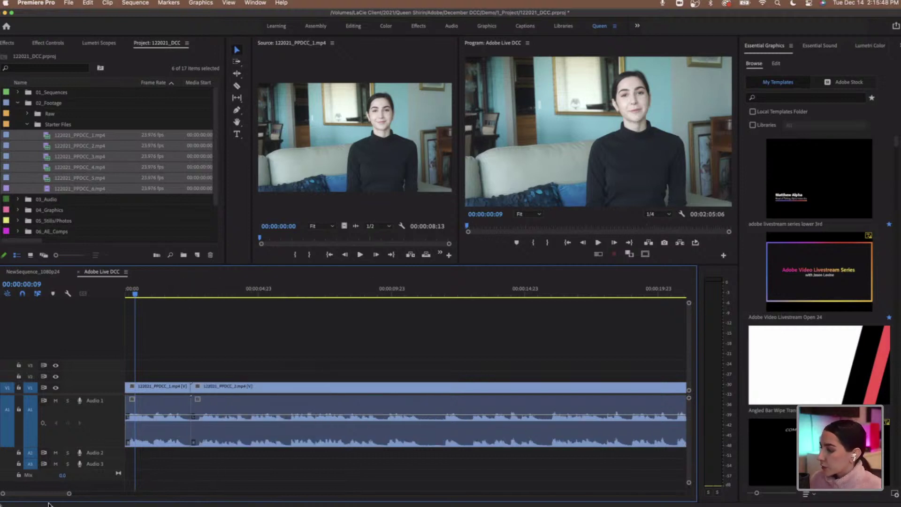
Play 122021_PPDCC_2.mp4 from 00:00:02:06 and split it with the Razor tool at 00:00:27:17
left_click_drag(70, 494, 123, 494)
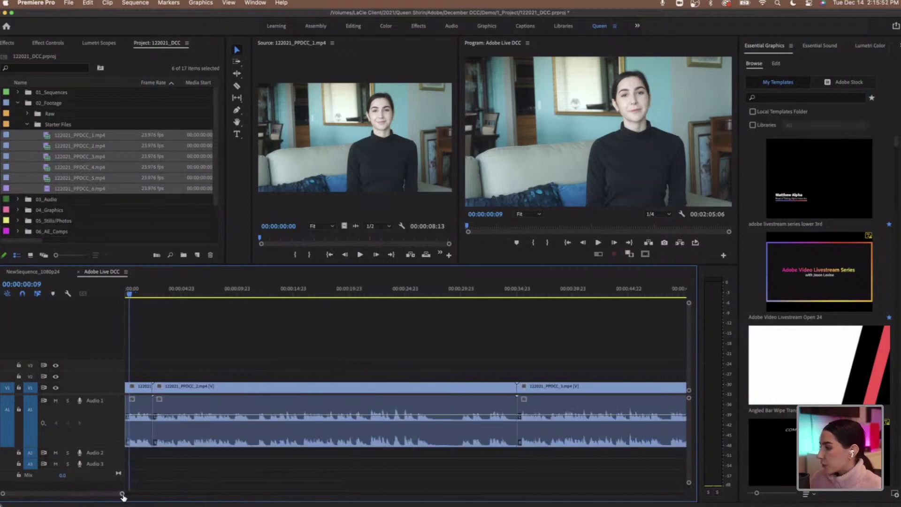
left_click(151, 295)
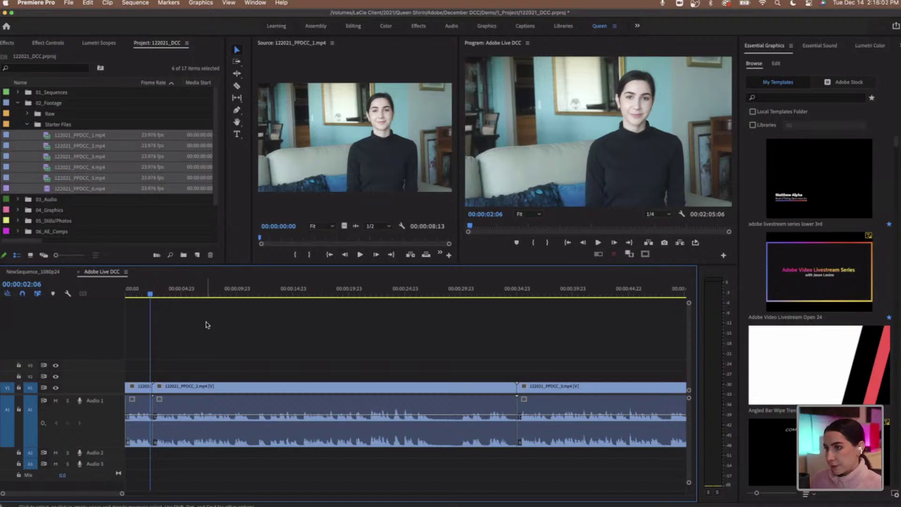
key("space")
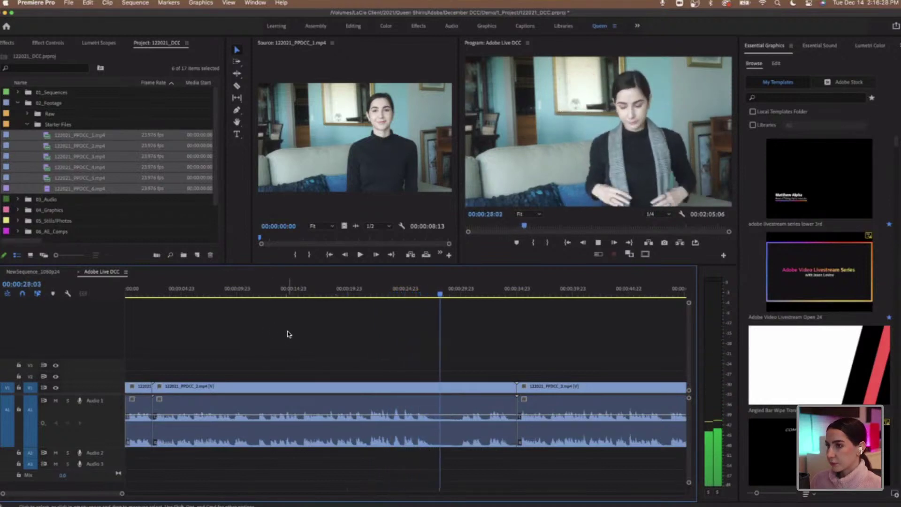
key("space")
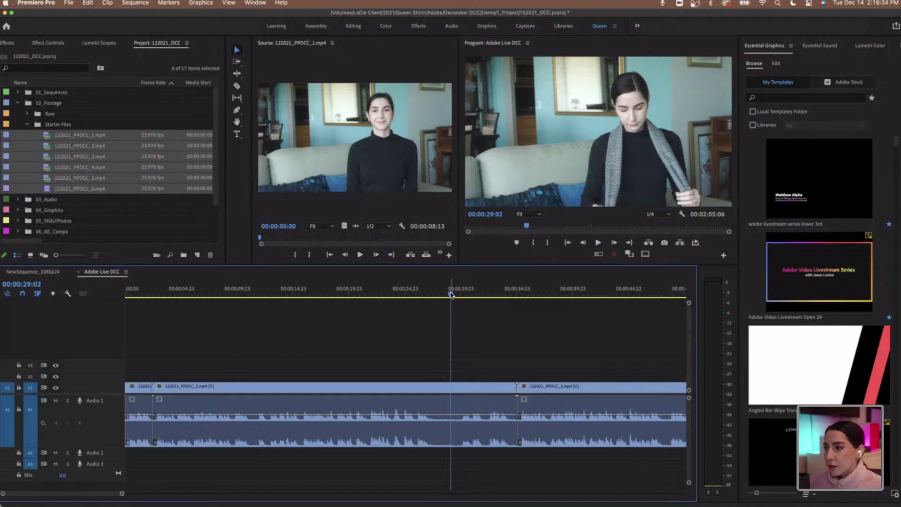
left_click_drag(451, 295, 435, 298)
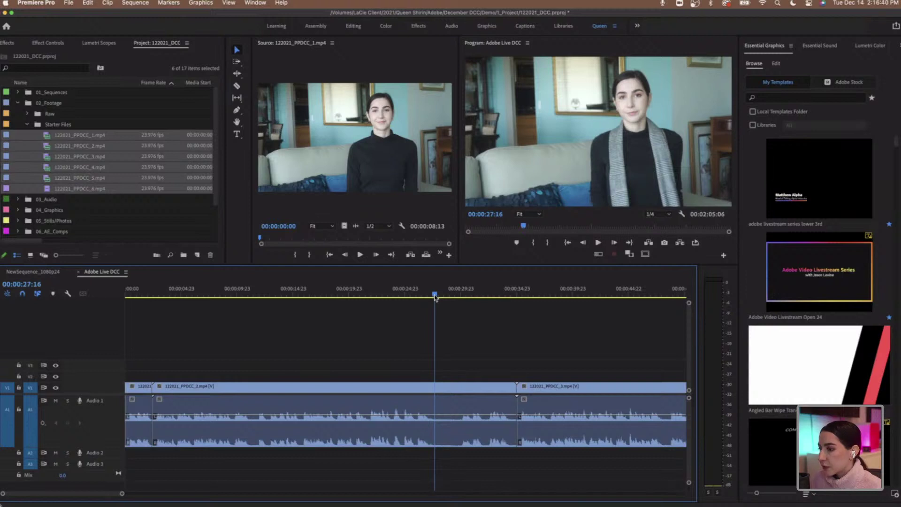
left_click_drag(436, 299, 436, 297)
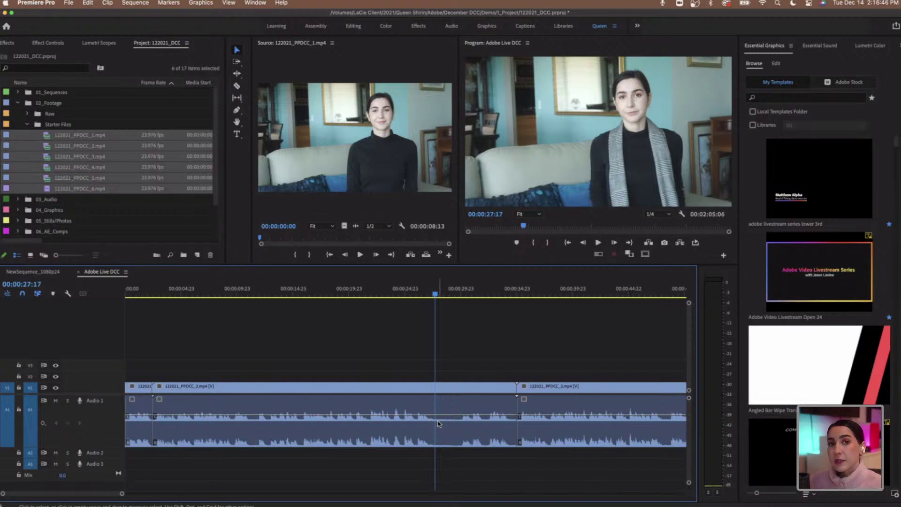
key("c")
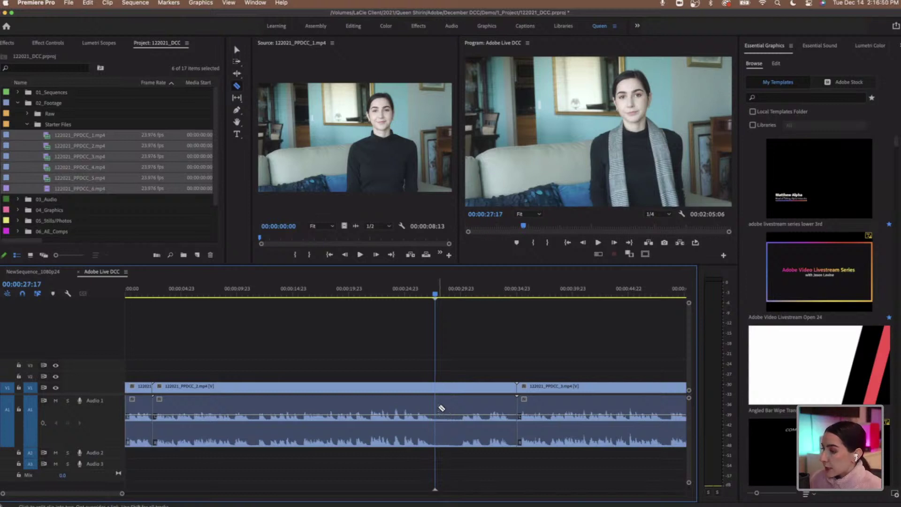
left_click(437, 386)
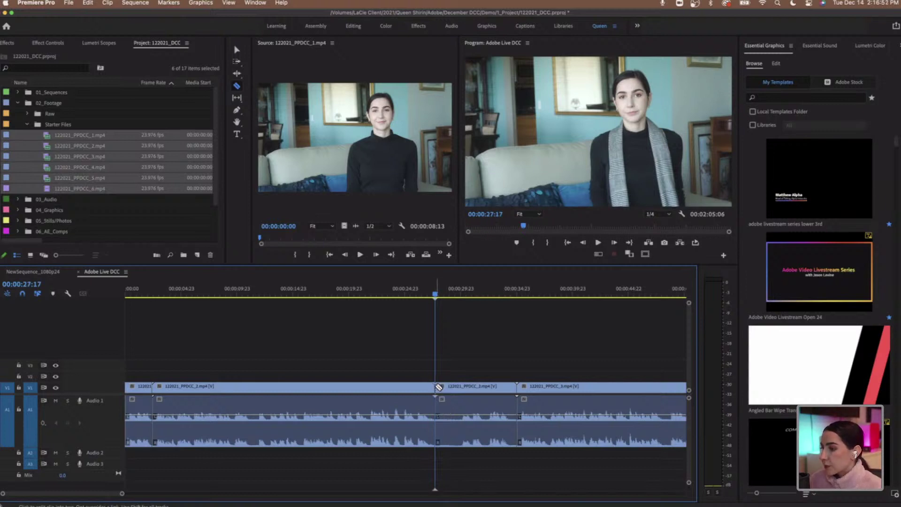
Ripple trim the start of the second 122021_PPDCC_2.mp4 piece to the playhead at 00:00:30:00
left_click_drag(435, 294, 462, 296)
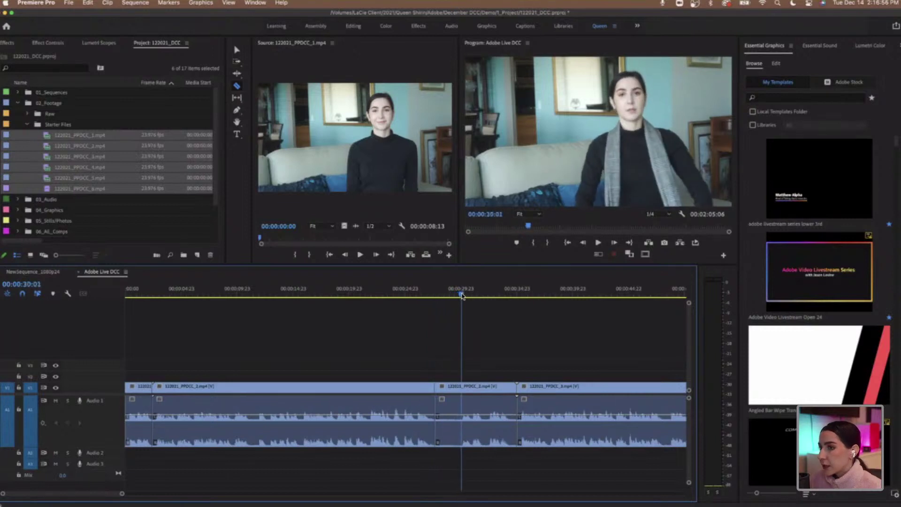
key("Left")
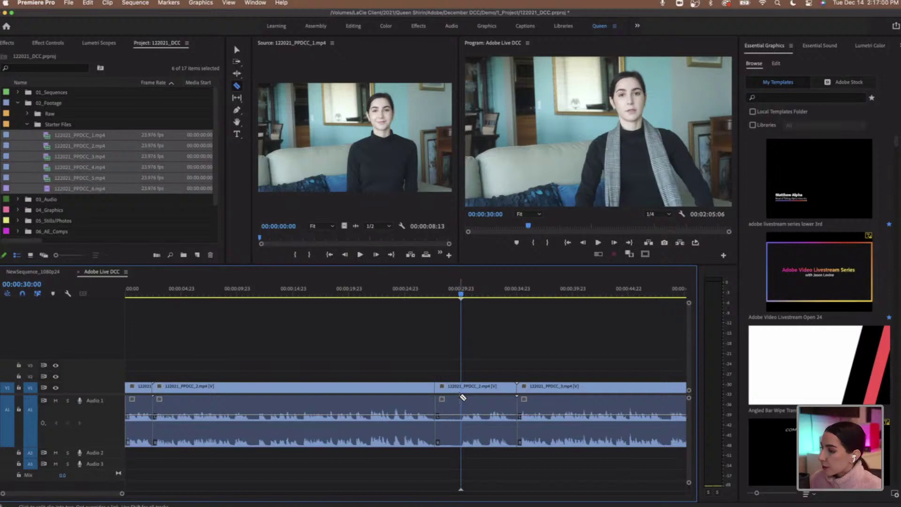
key("b")
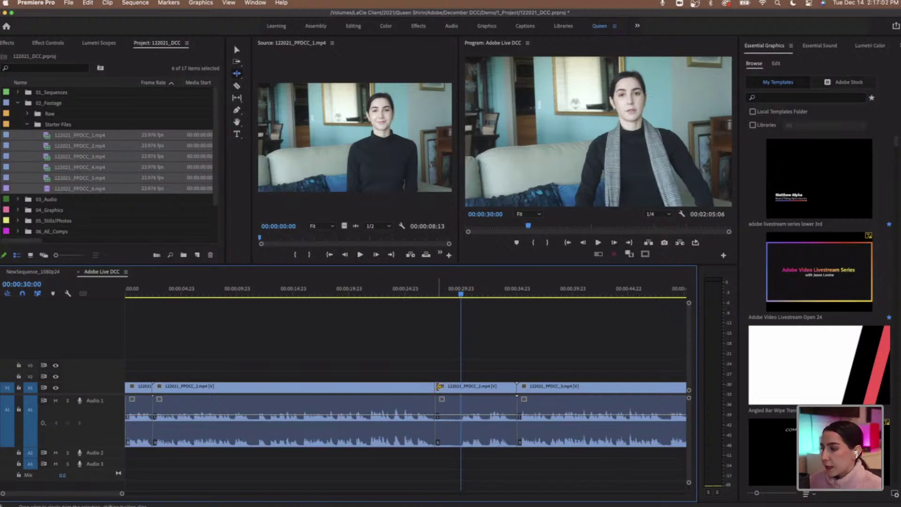
left_click_drag(440, 386, 462, 389)
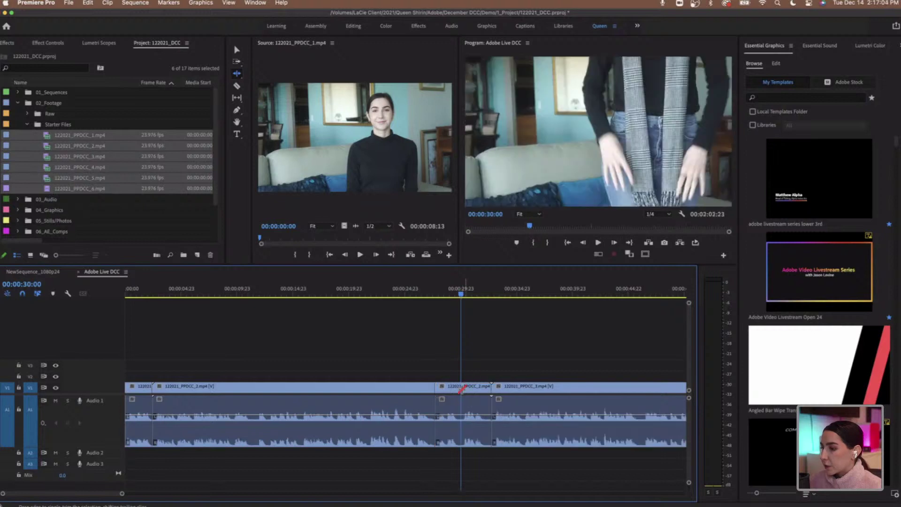
Play across the cut between the 122021_PPDCC_2.mp4 pieces and ripple trim the first piece's end to 00:00:27:06
left_click(415, 296)
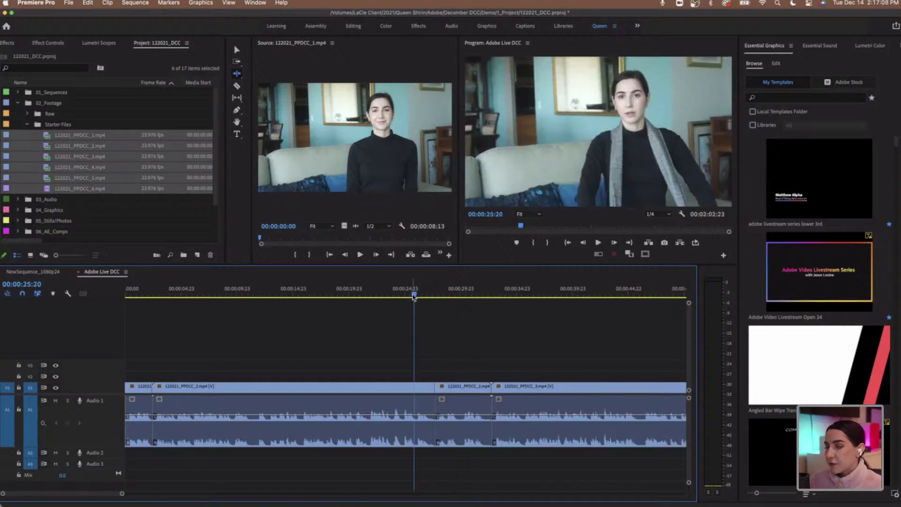
key("space")
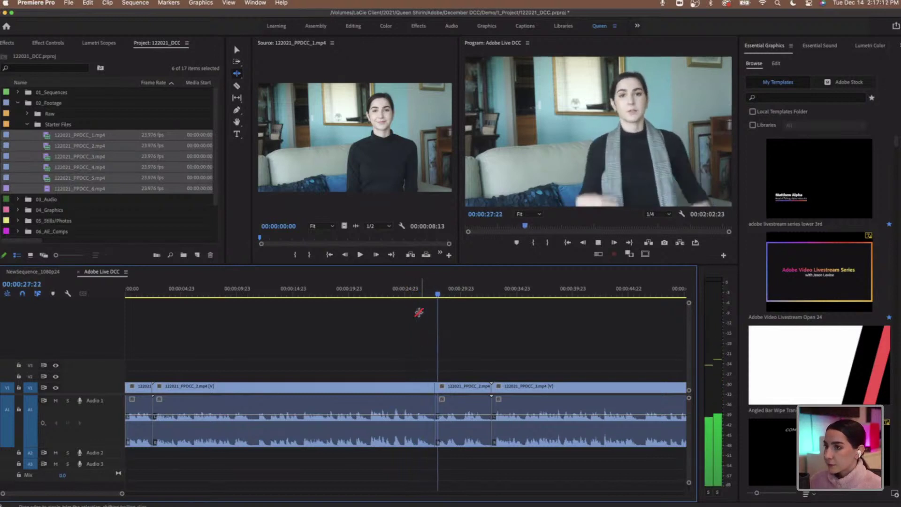
key("space")
left_click(428, 293)
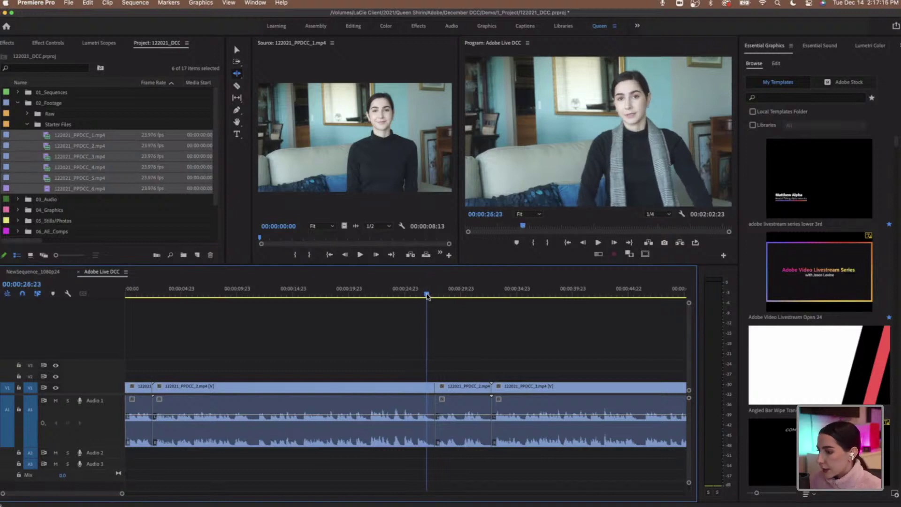
left_click_drag(427, 295, 415, 295)
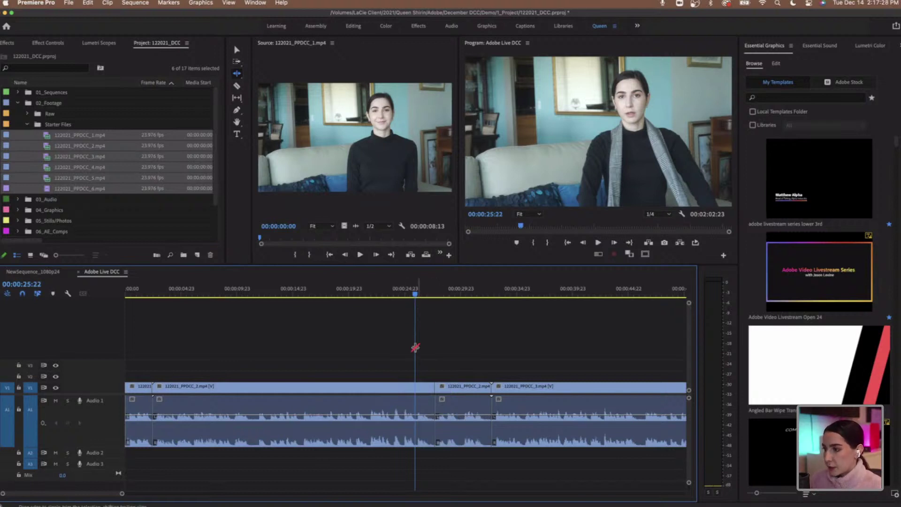
key("space")
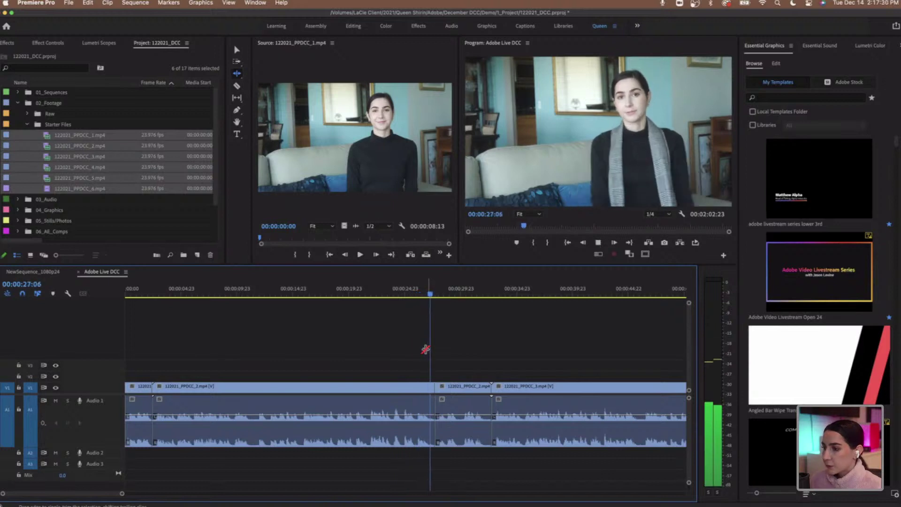
key("space")
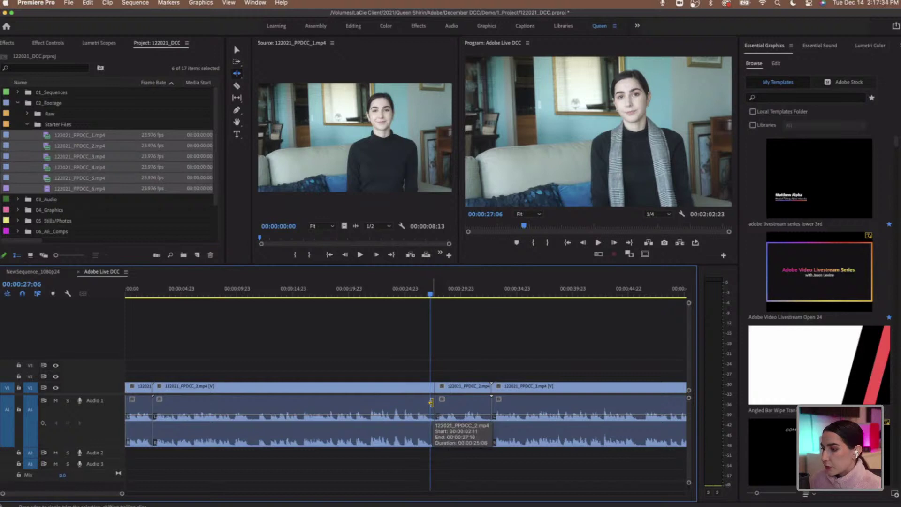
left_click_drag(431, 402, 427, 402)
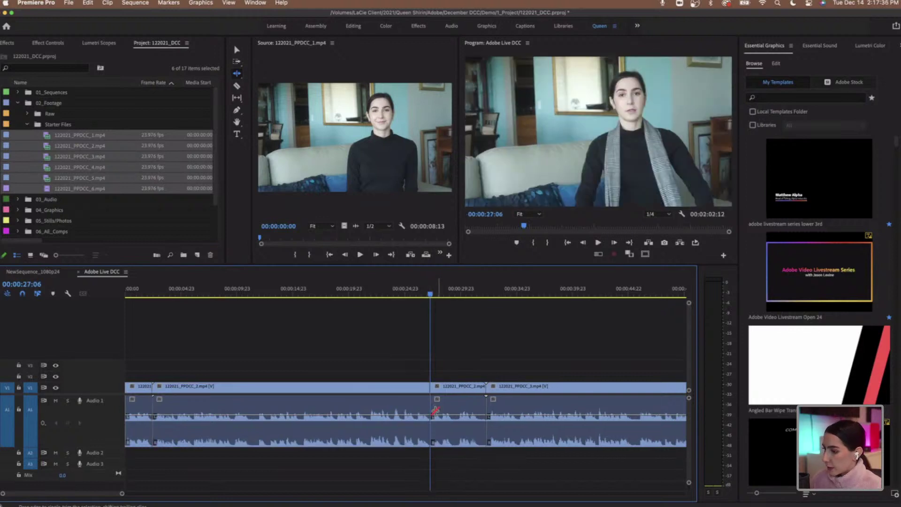
Play from 00:00:25:15 and ripple trim the end of the second 122021_PPDCC_2.mp4 piece to 00:00:31:16
left_click(413, 296)
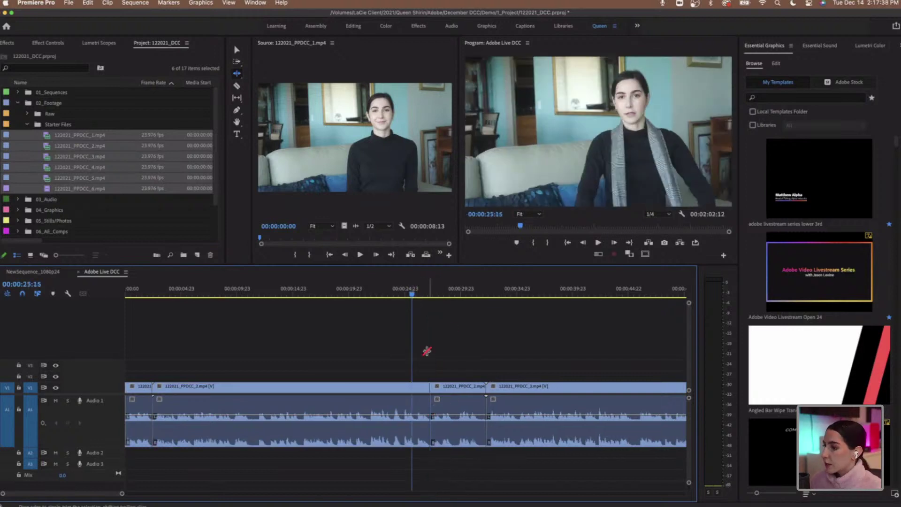
key("space")
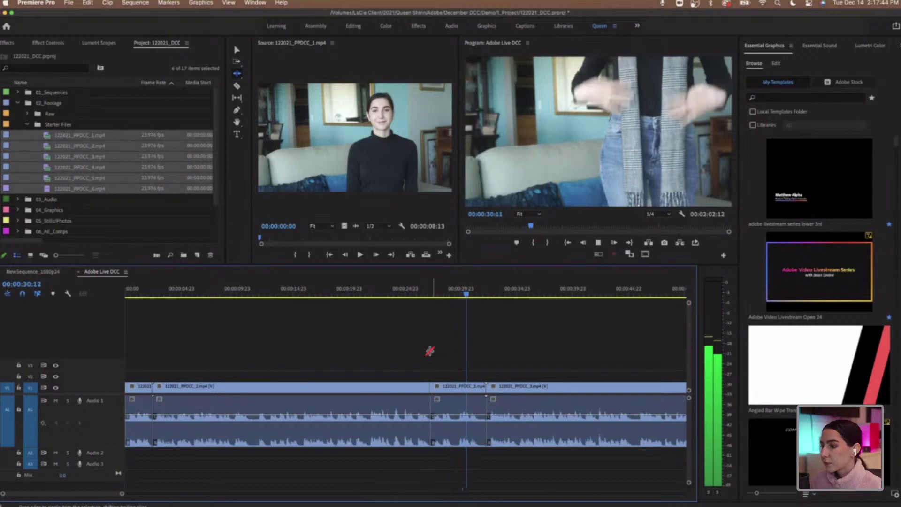
key("space")
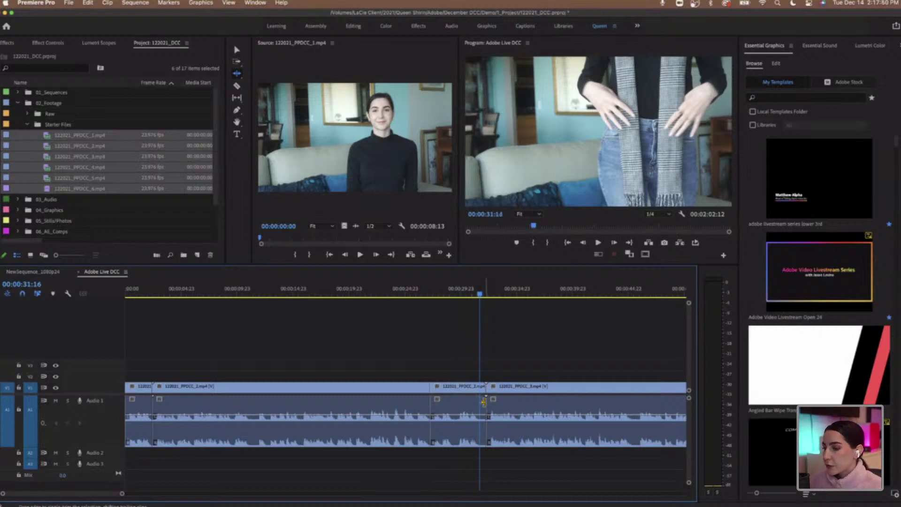
left_click_drag(484, 402, 480, 403)
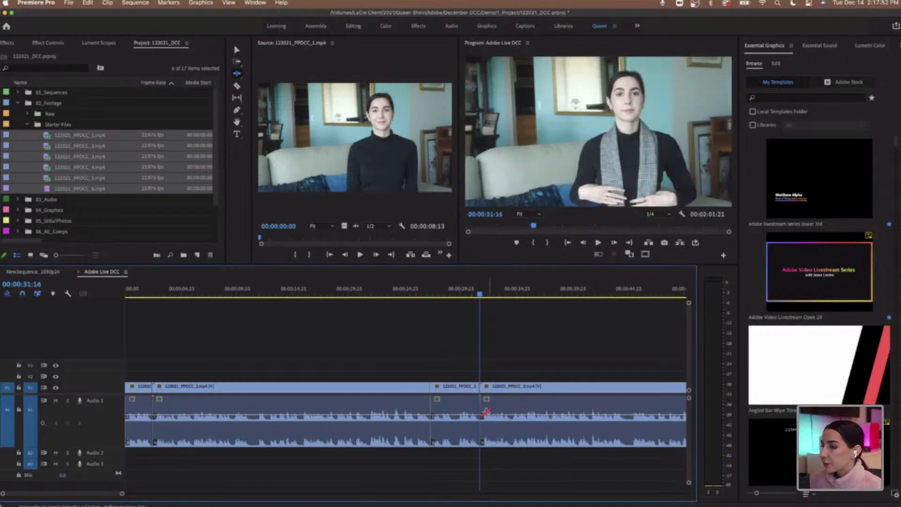
Play the trimmed 122021_PPDCC_2.mp4 pieces from 00:00:25:21, stopping at 00:00:31:15
left_click(415, 292)
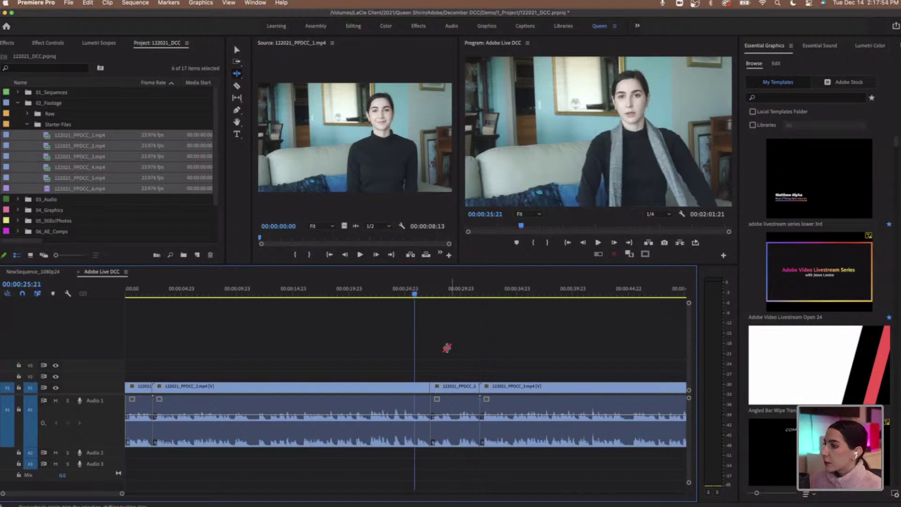
key("space")
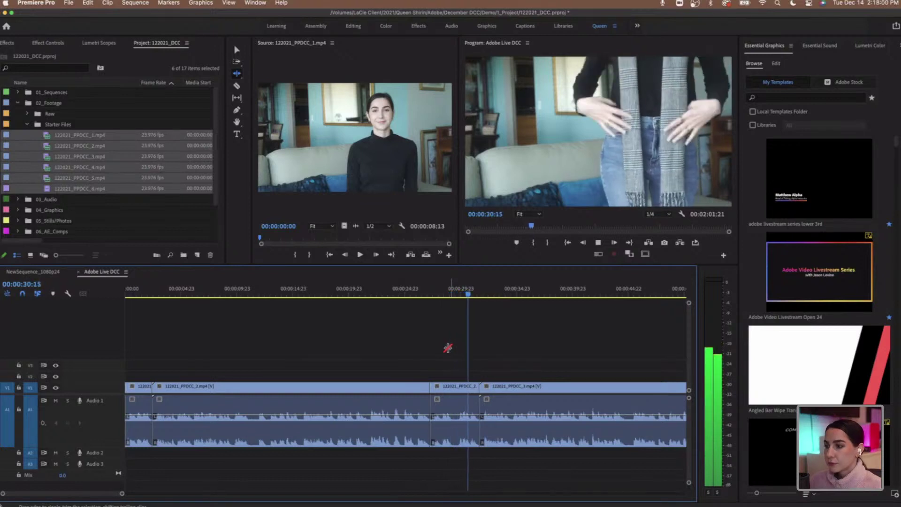
key("space")
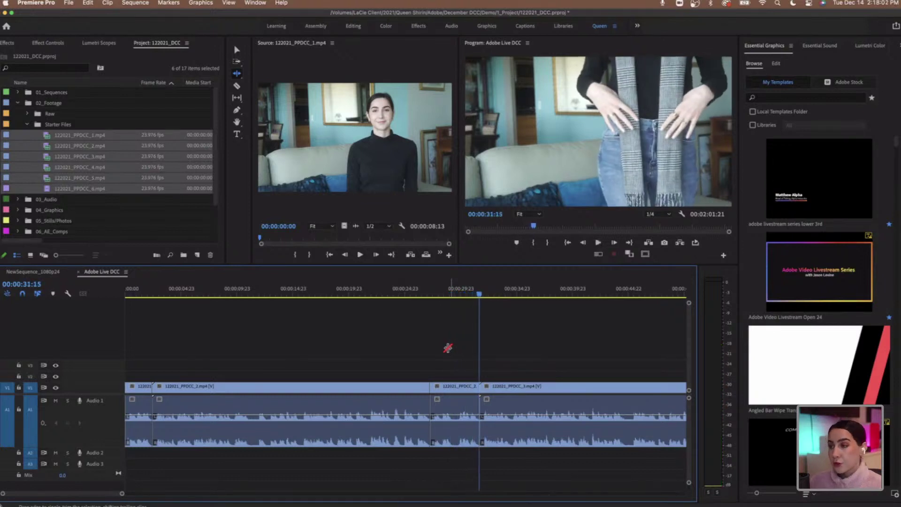
Open 122021_PPDCC_3.mp4 in the Source Monitor, preview its opening moments and return to 00:00:00:00
scroll(448, 349, "right", 5)
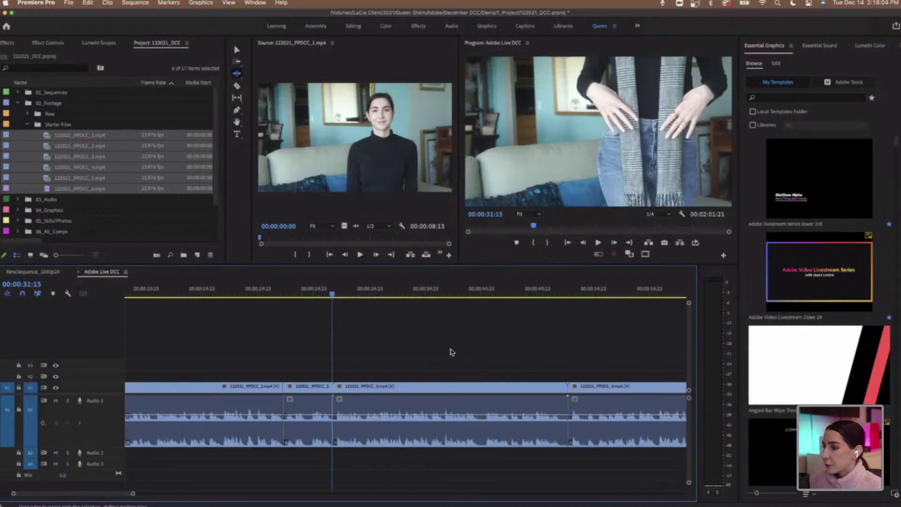
left_click(448, 348)
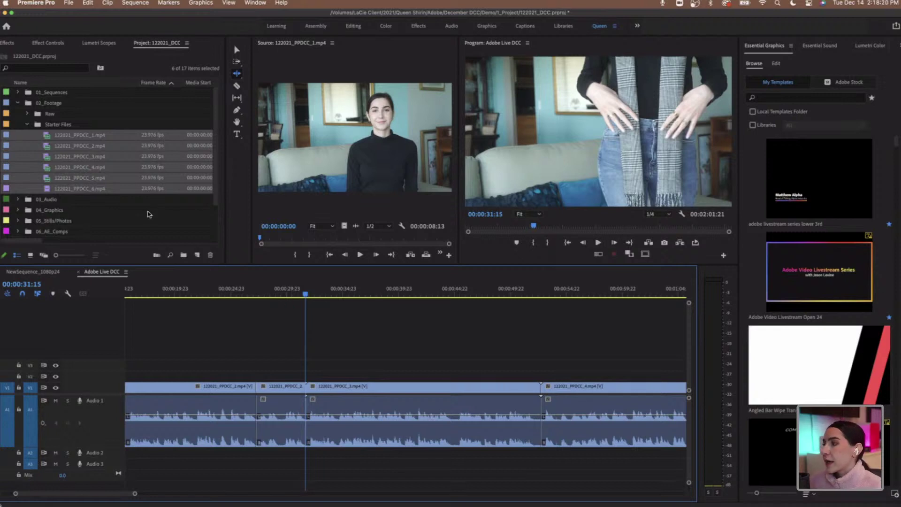
left_click(133, 208)
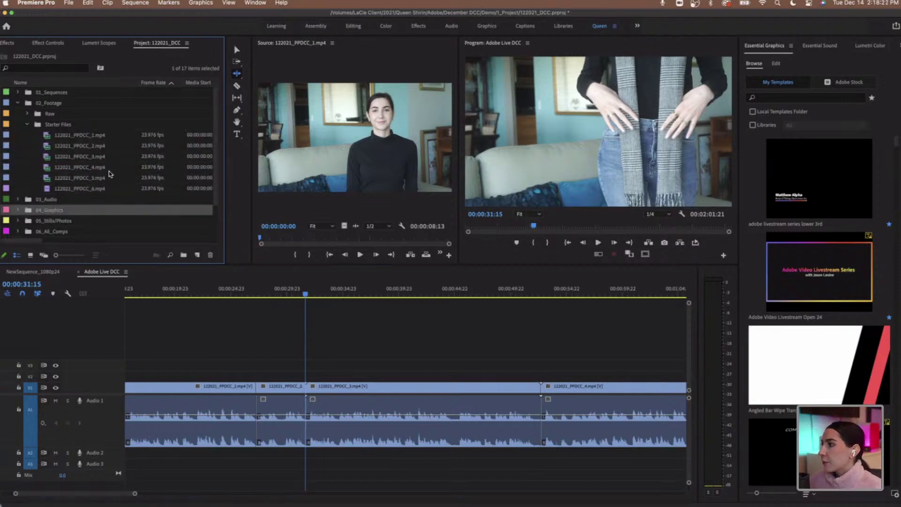
left_click(99, 159)
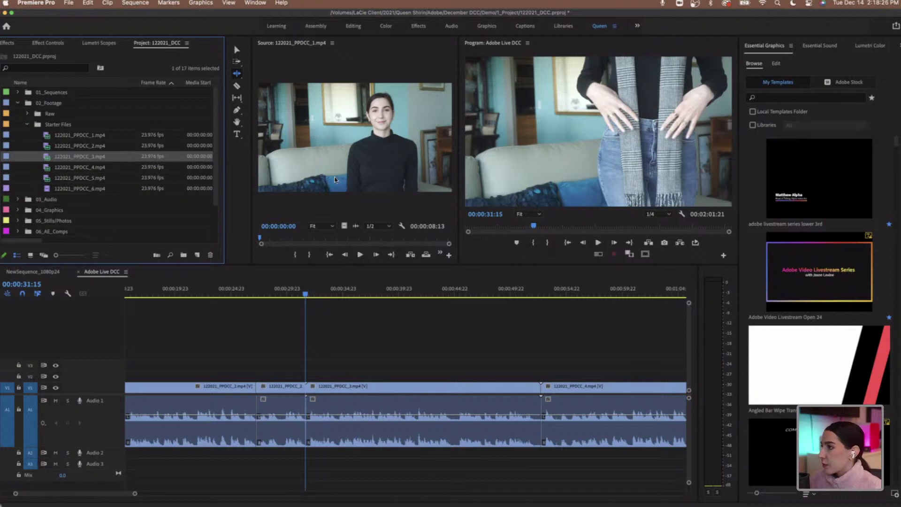
left_click(98, 158)
double_click(108, 158)
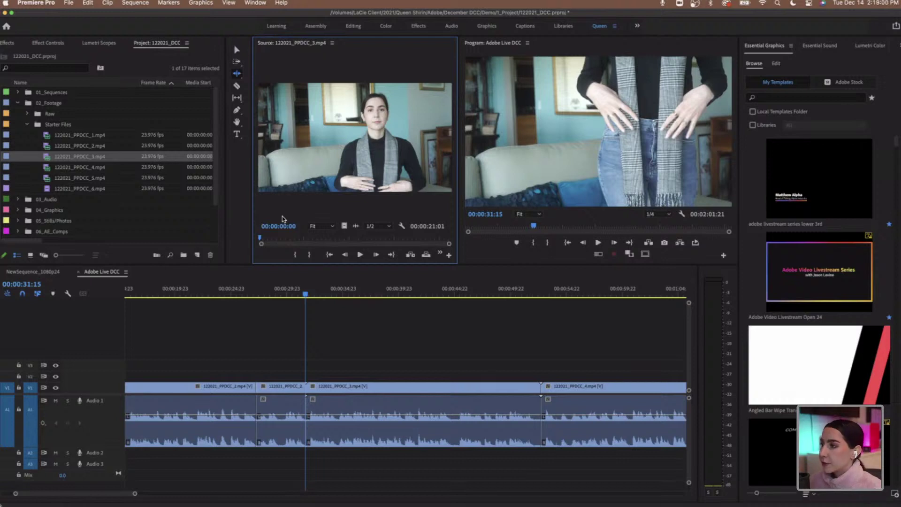
key("space")
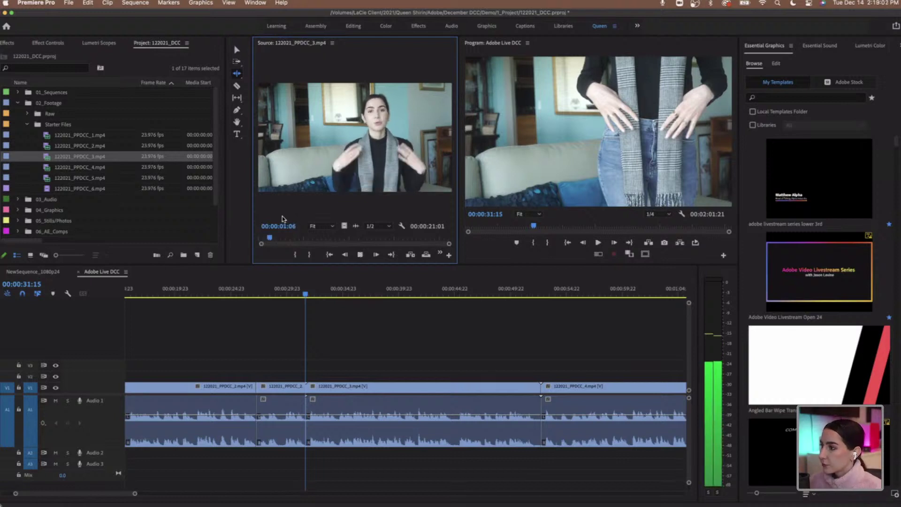
key("space")
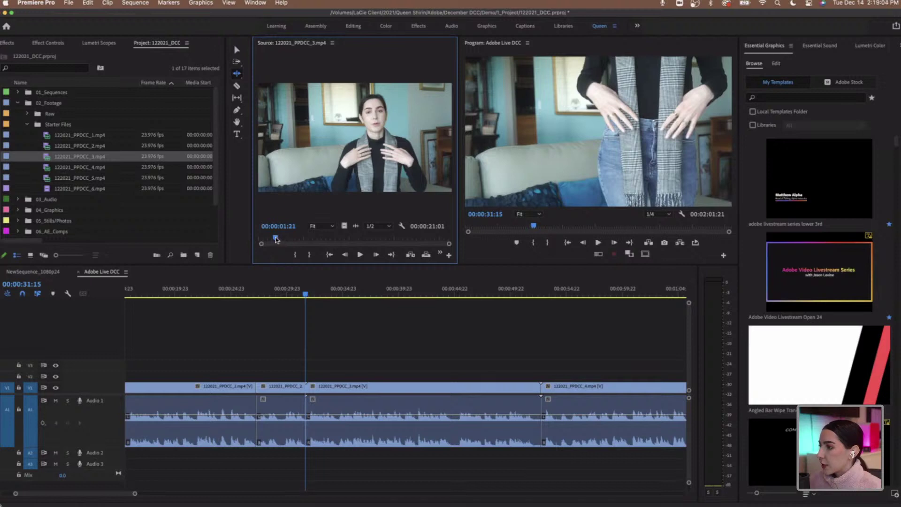
left_click_drag(276, 239, 259, 238)
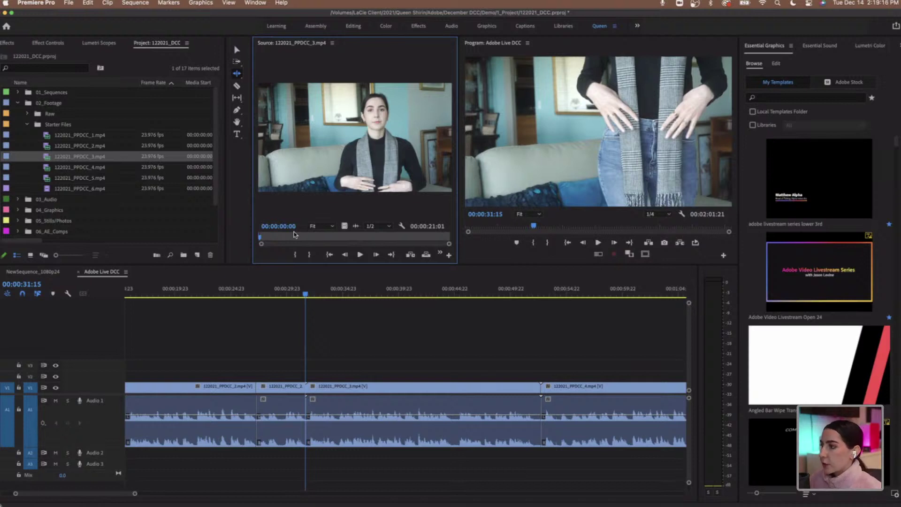
Play 122021_PPDCC_3.mp4 in the Source Monitor and mark an out point near its end for a range of 00:00:20:12
key("space")
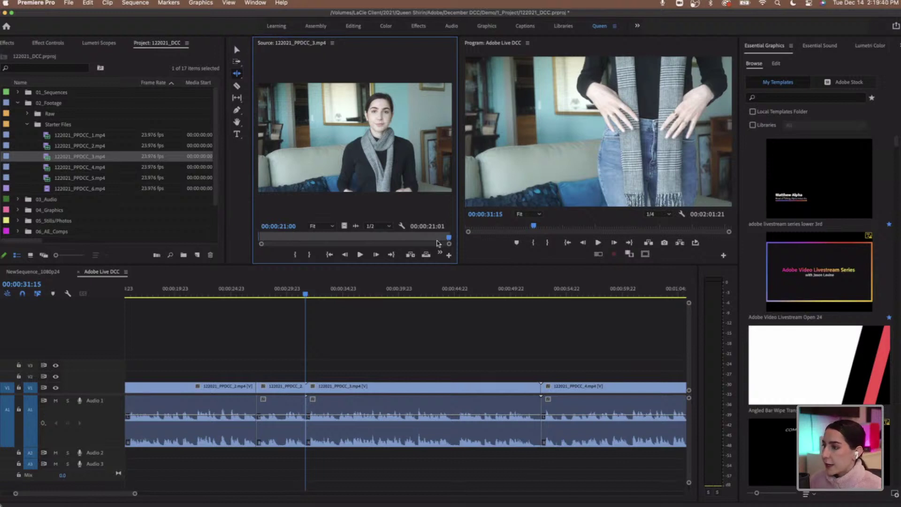
left_click_drag(448, 240, 426, 238)
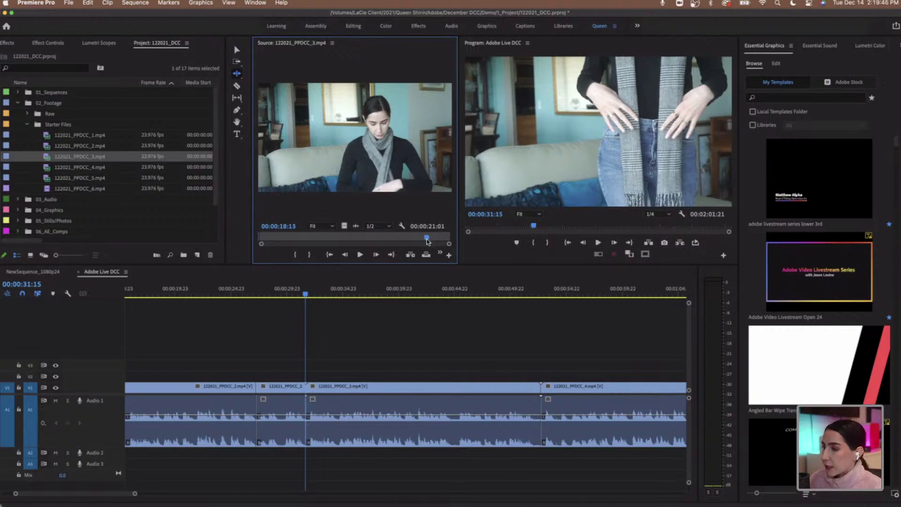
key("space")
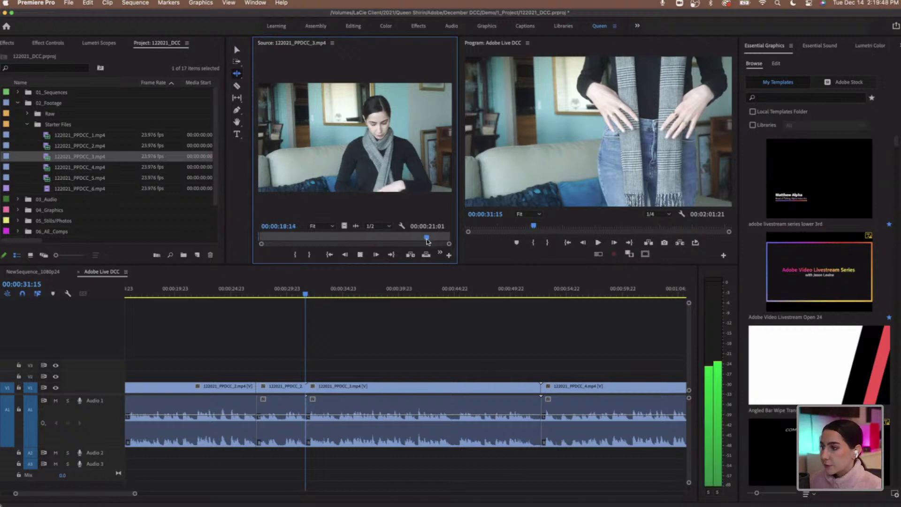
key("o")
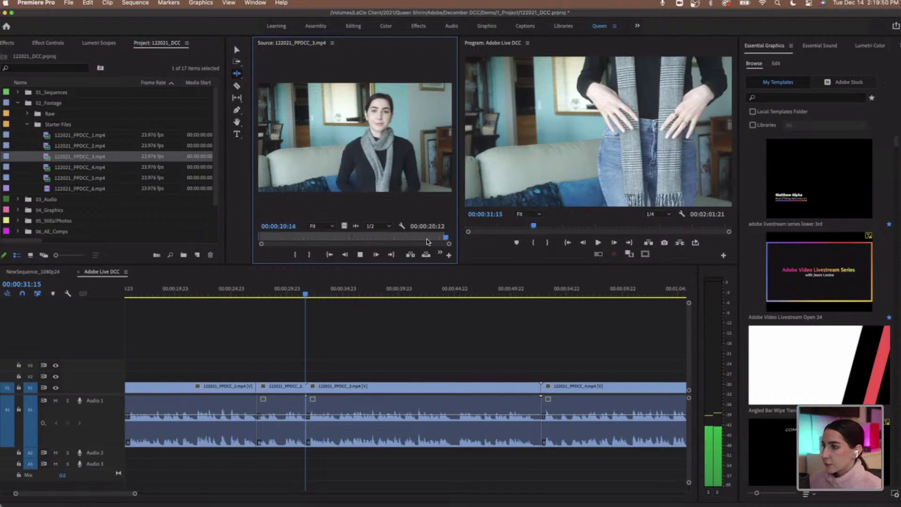
key("space")
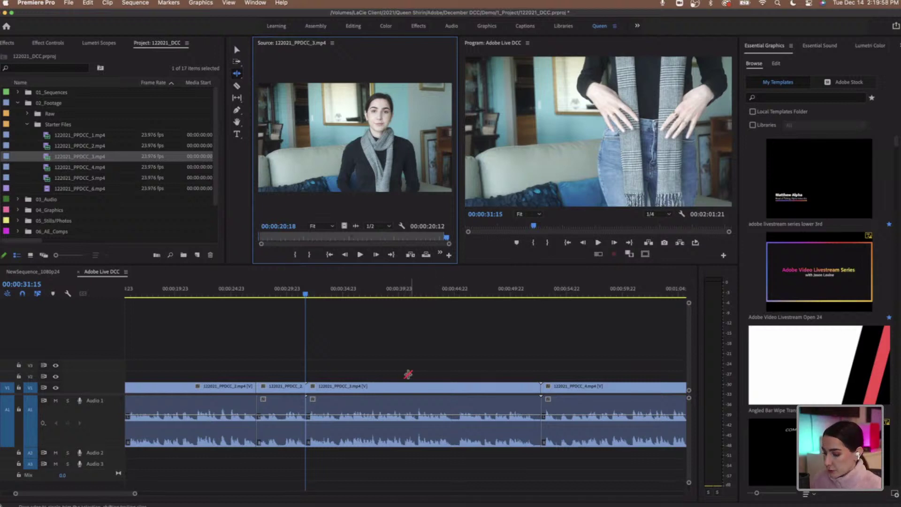
Delete the 122021_PPDCC_3.mp4 clip from the Adobe Live DCC timeline, leaving a gap before 122021_PPDCC_4.mp4
key("v")
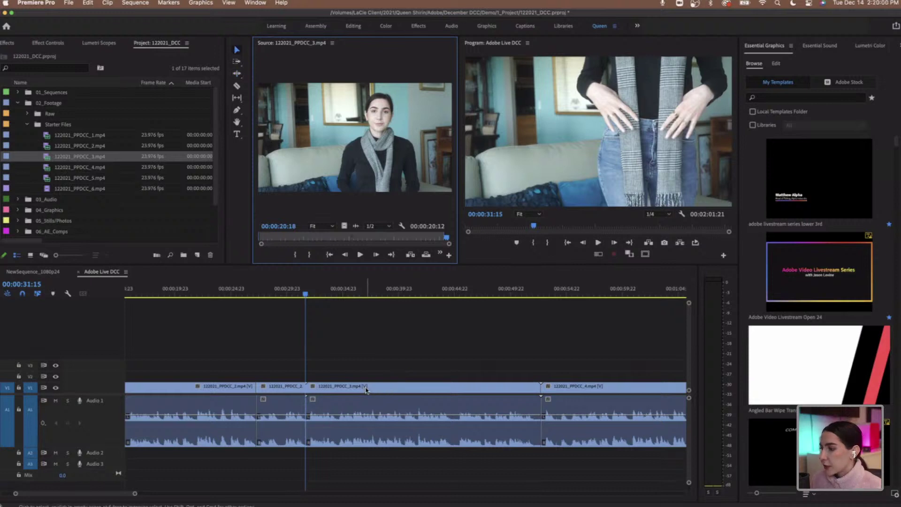
left_click(366, 389)
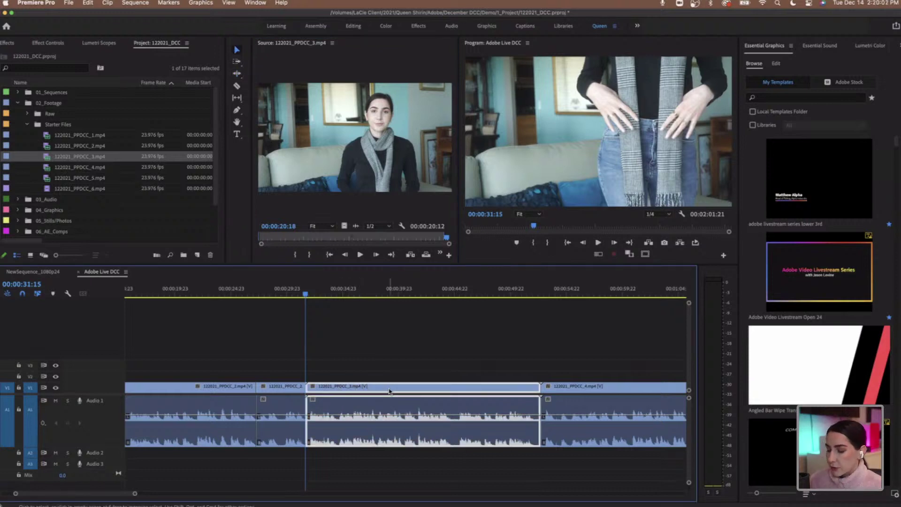
key("Delete")
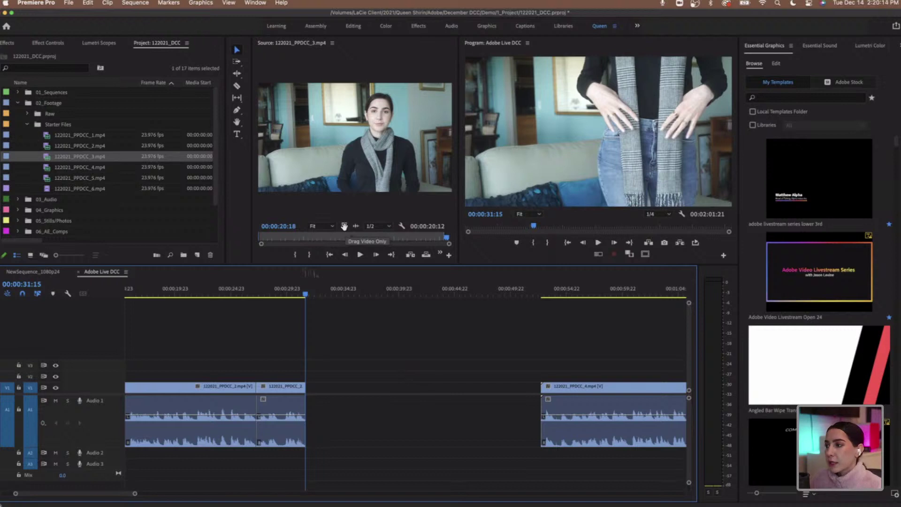
Place only the video of the marked 122021_PPDCC_3.mp4 range at 00:00:31:15 on V1 and delete it again
left_click_drag(344, 225, 305, 395)
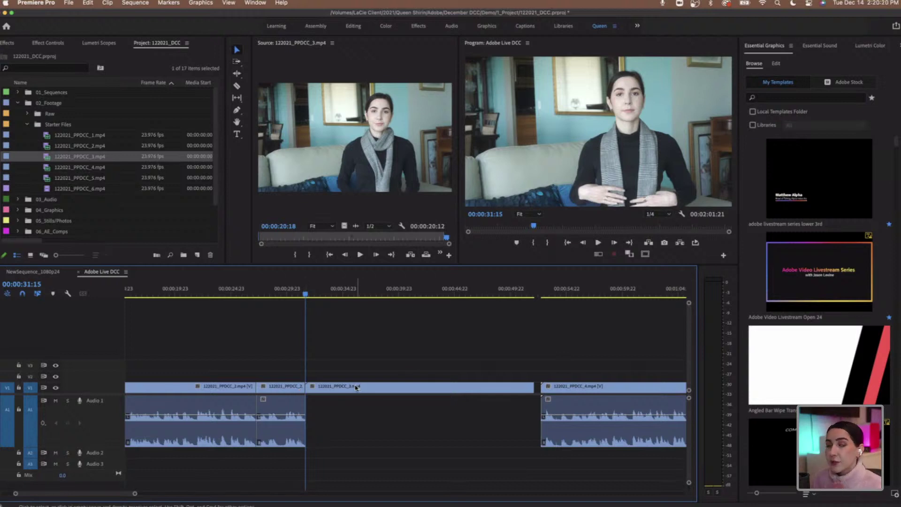
left_click(354, 389)
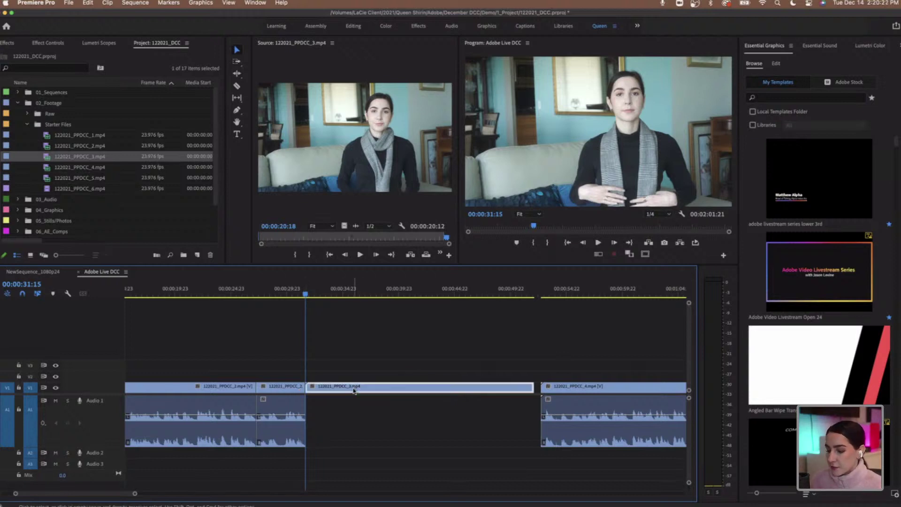
key("Delete")
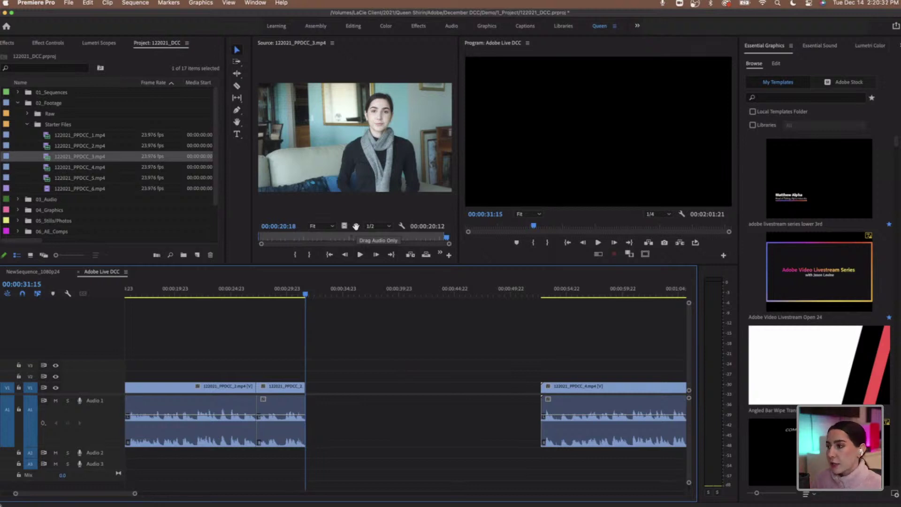
Place only the audio of the marked 122021_PPDCC_3.mp4 range on A1 just after 00:00:31:15 and delete it again
left_click_drag(356, 227, 311, 418)
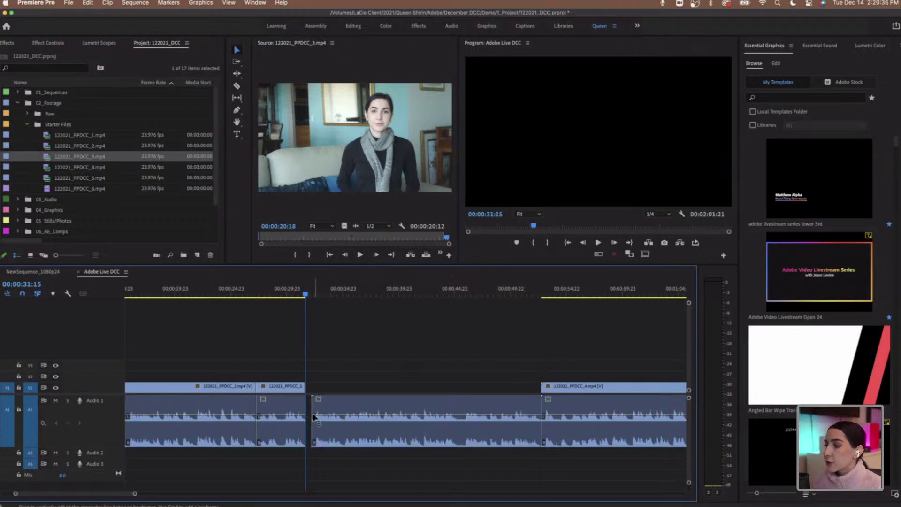
left_click(340, 426)
key("Delete")
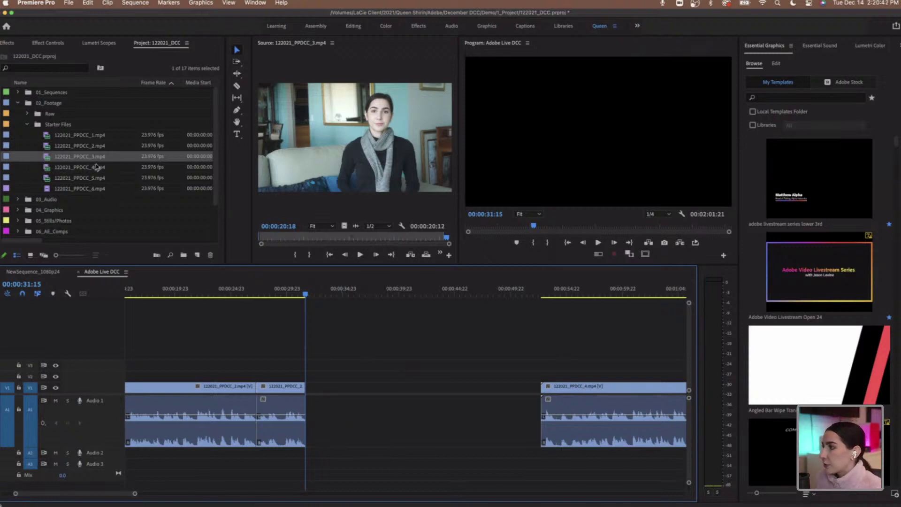
Place the marked 122021_PPDCC_3.mp4 range with both video and audio at 00:00:31:15 on V1 and A1
left_click_drag(87, 161, 303, 424)
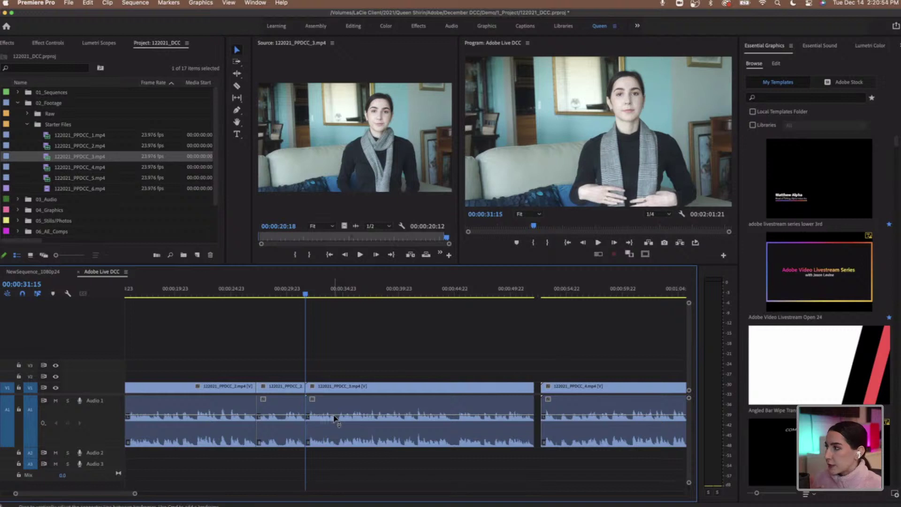
Open 122021_PPDCC_1.mp4 in the Source Monitor and mark in and out points during playback for a range of 00:00:02:03
double_click(112, 136)
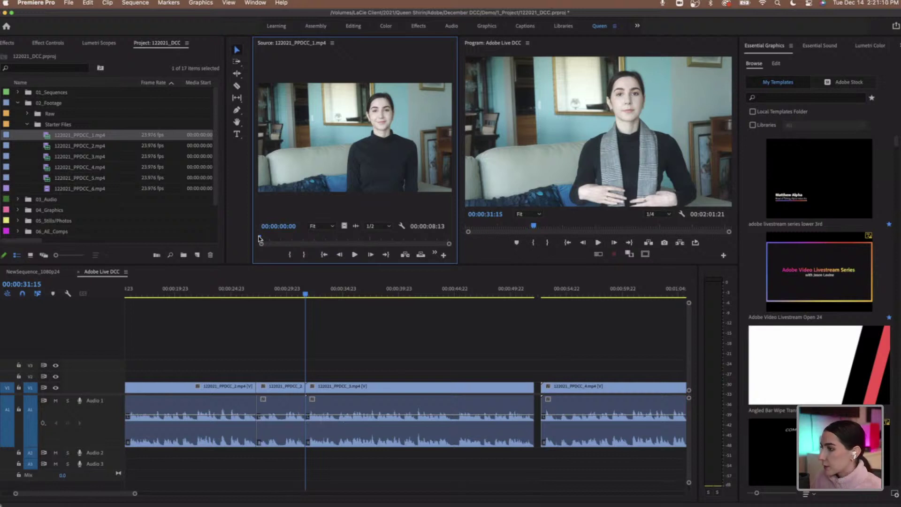
key("space")
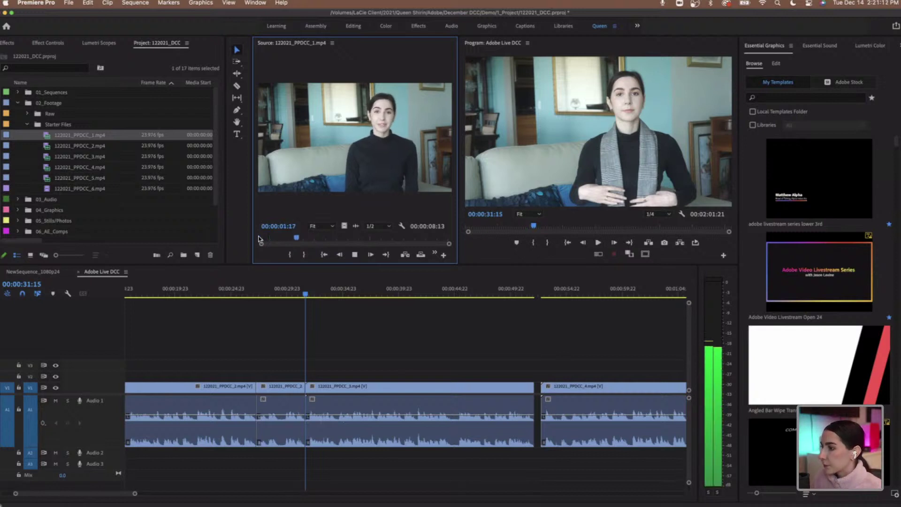
key("i")
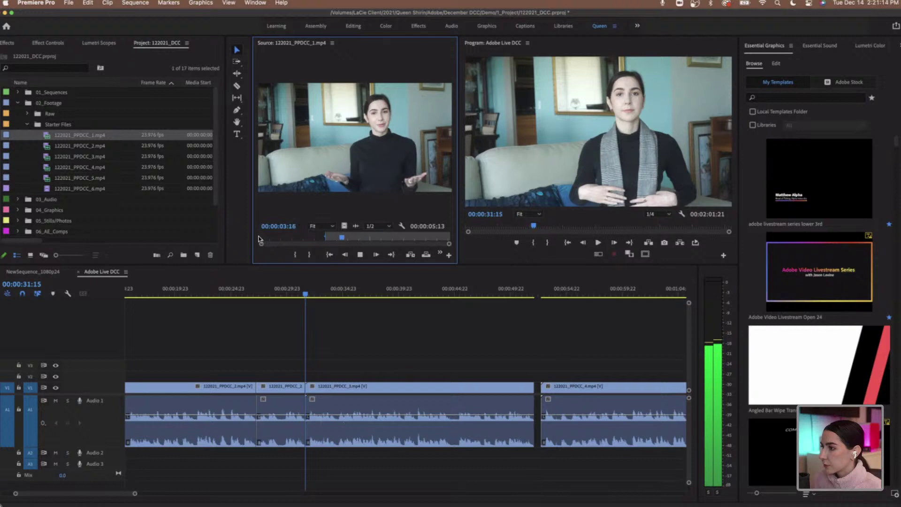
key("o")
key("space")
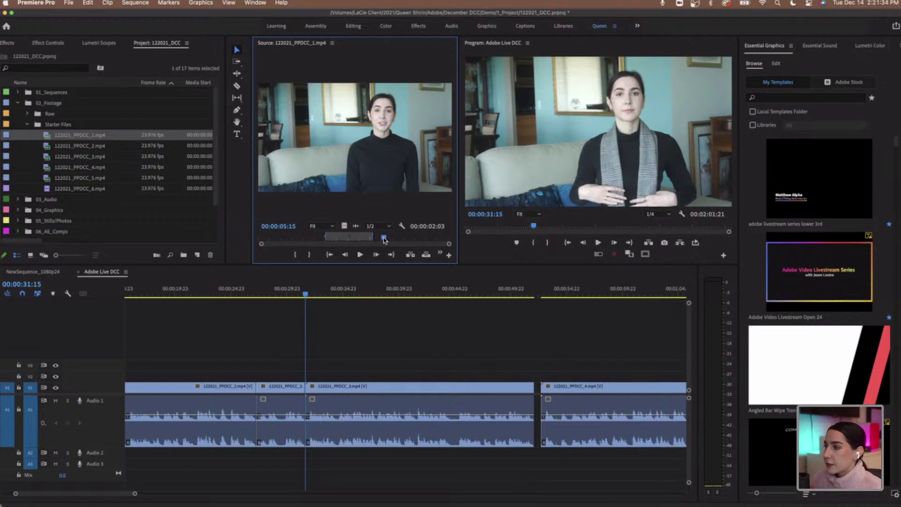
Play 122021_PPDCC_1.mp4 from 00:00:04:17 and mark new in and out points around its closing part for a range of 00:00:02:18
left_click_drag(384, 240, 364, 242)
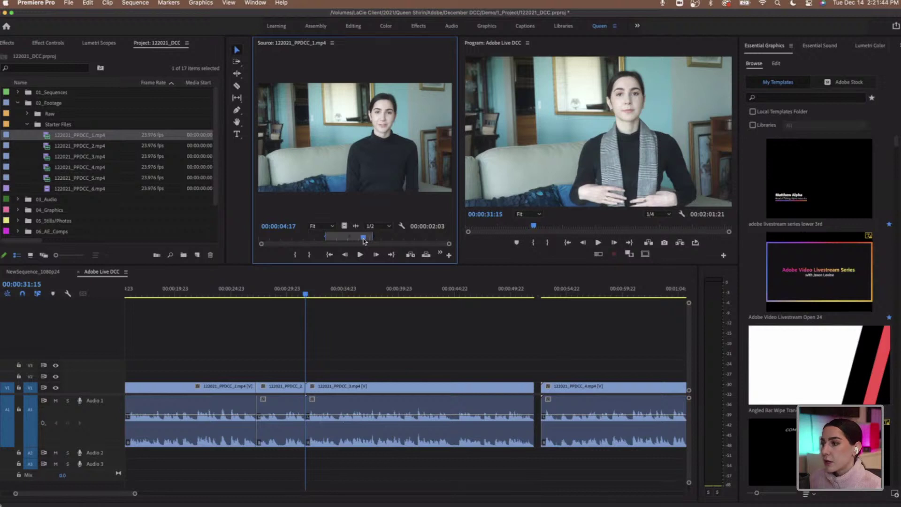
key("space")
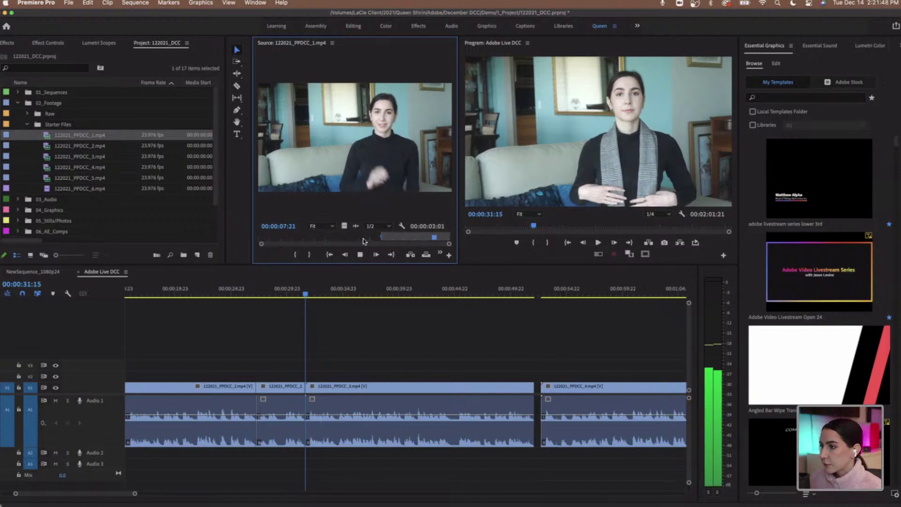
key("space")
key("space")
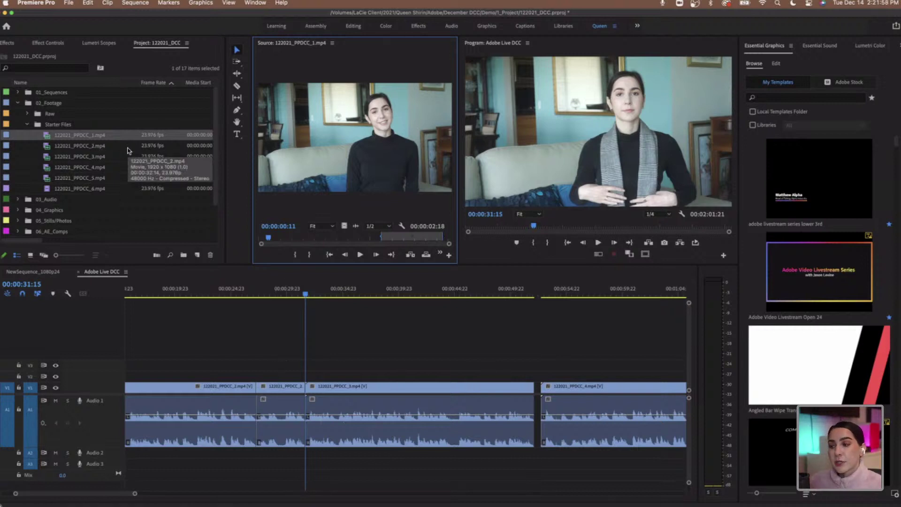
Ripple delete the gap between 122021_PPDCC_3.mp4 and 122021_PPDCC_4.mp4 in the Adobe Live DCC sequence
scroll(457, 365, "right", 3)
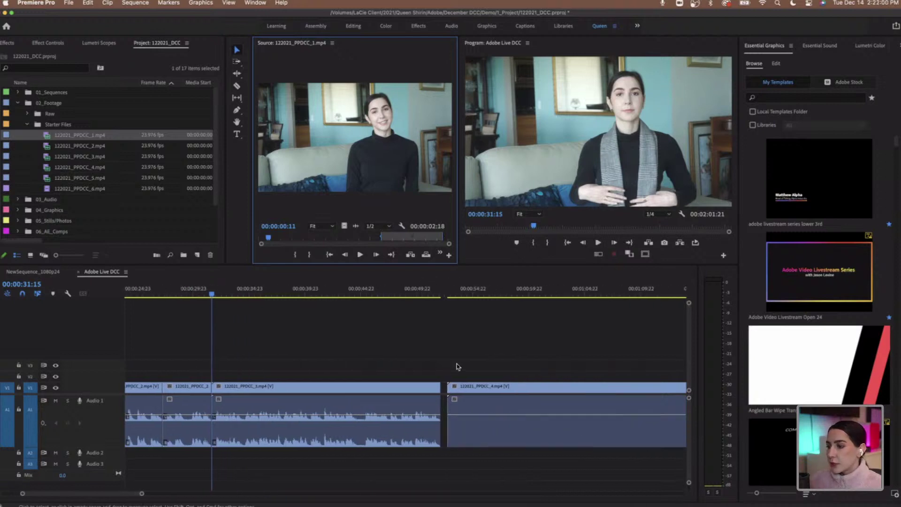
scroll(458, 365, "right", 1)
scroll(458, 366, "right", 2)
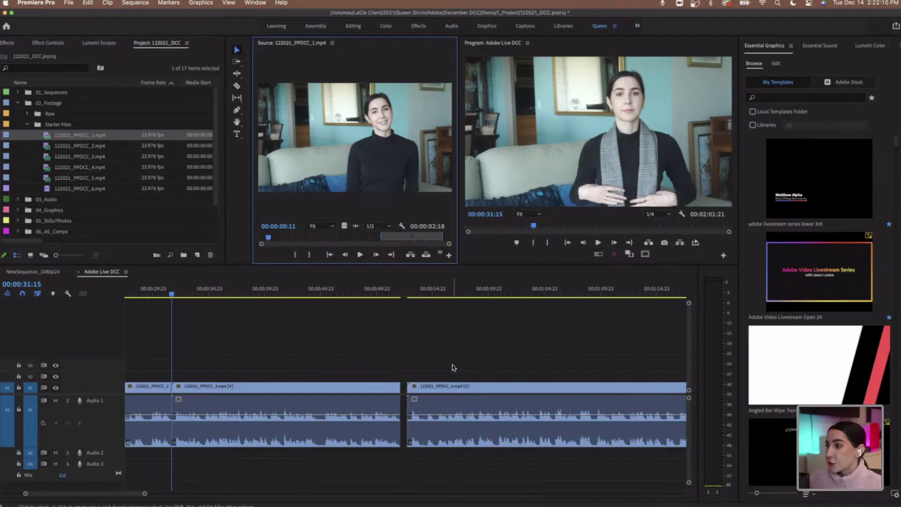
scroll(452, 365, "right", 2)
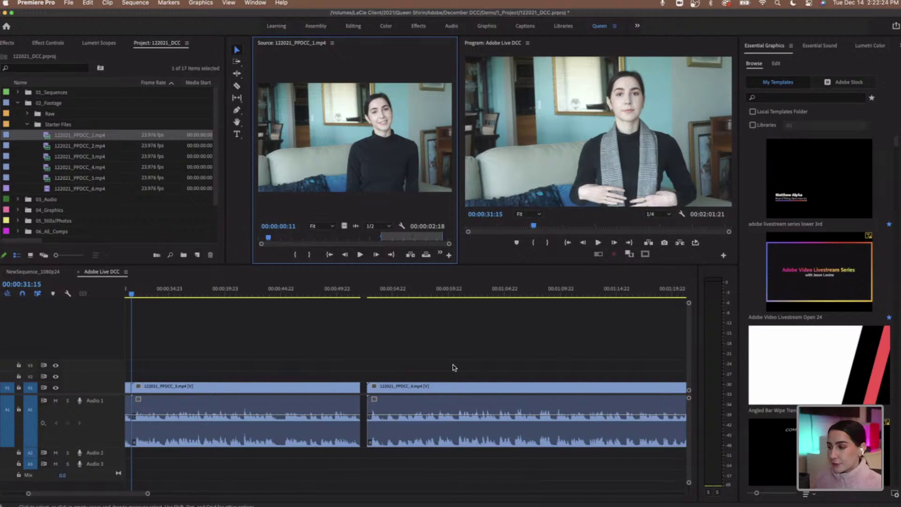
scroll(452, 364, "right", 2)
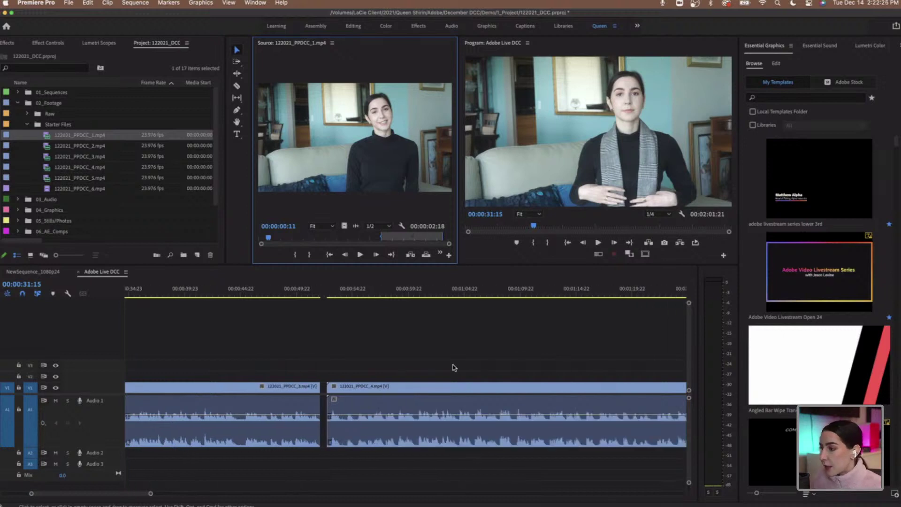
left_click(325, 390)
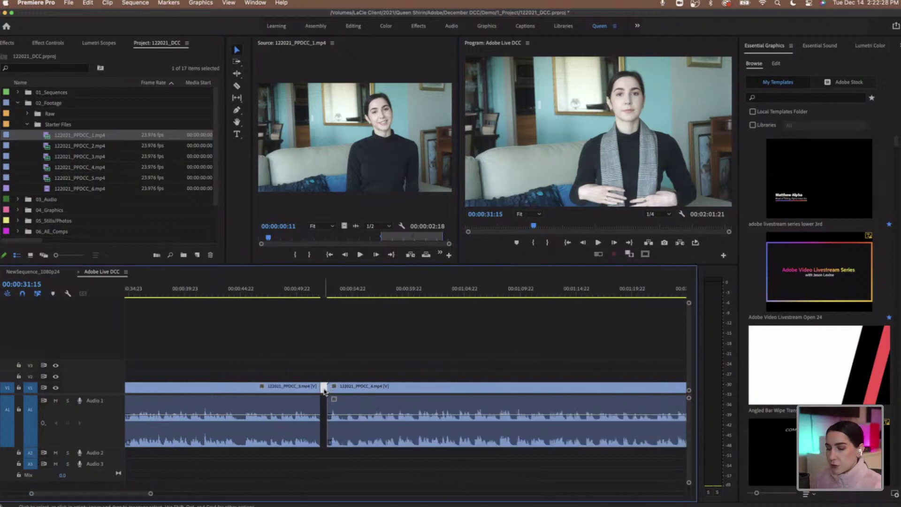
left_click_drag(324, 389, 321, 390)
left_click(317, 295)
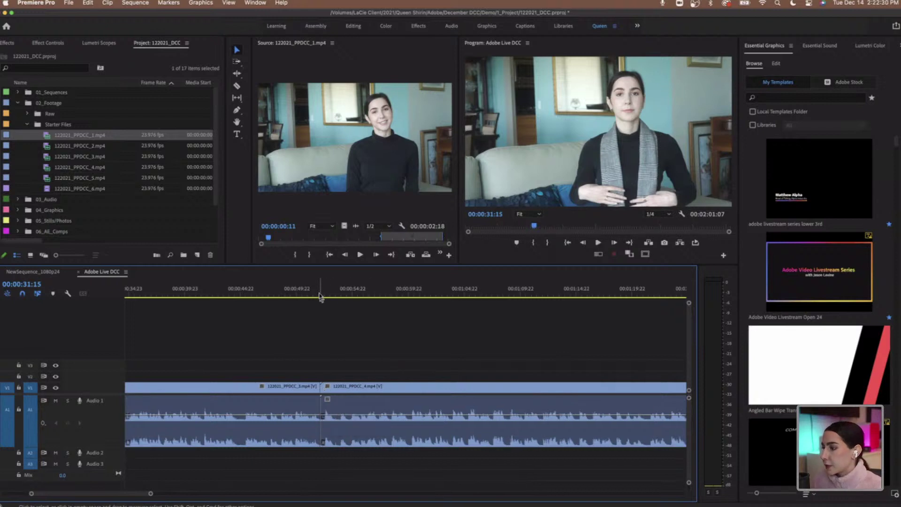
Play the sequence through 122021_PPDCC_4.mp4 and ripple trim the end of that clip to 00:01:31:17
key("space")
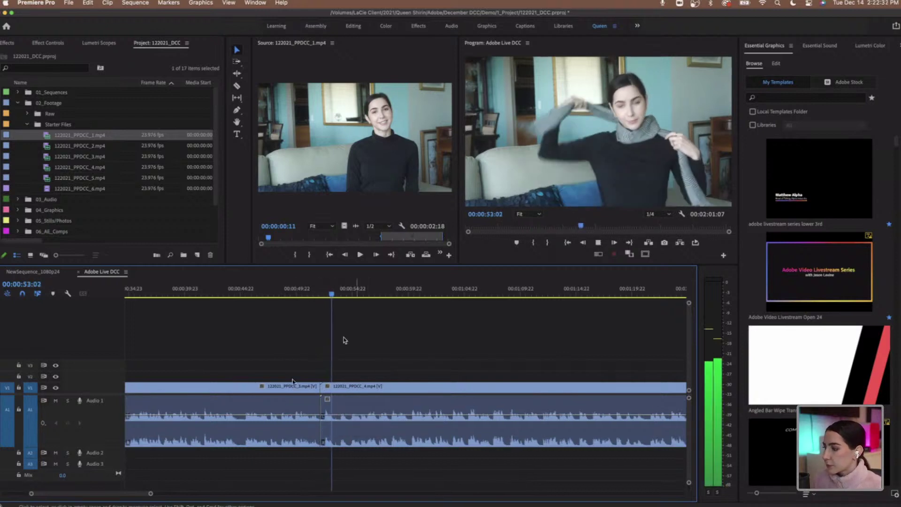
scroll(288, 467, "right", 5)
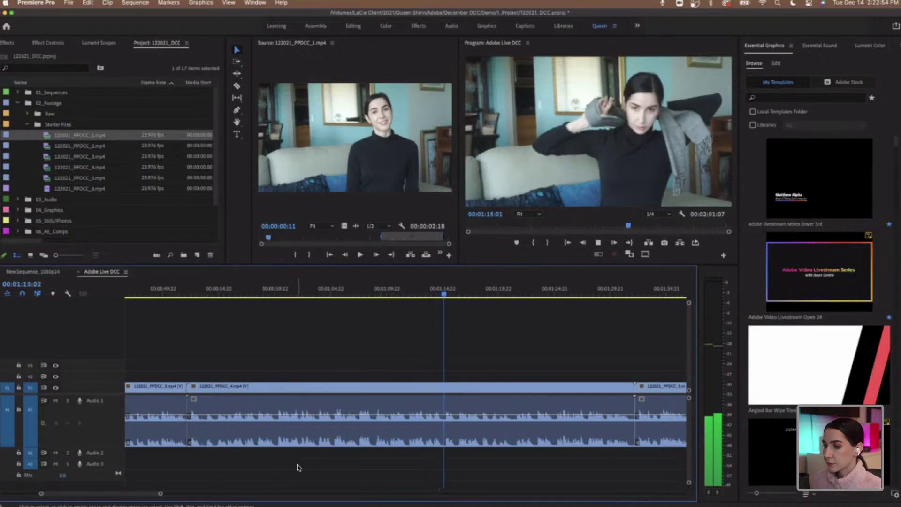
scroll(297, 468, "right", 3)
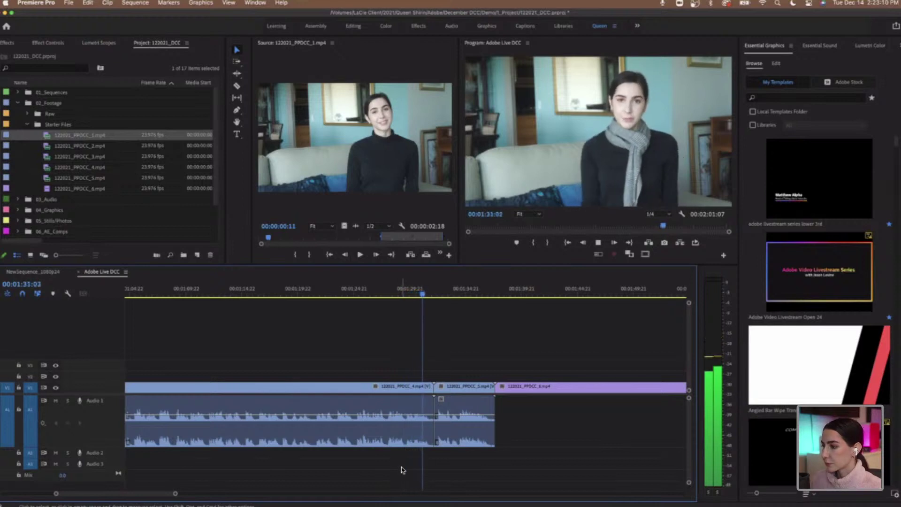
key("space")
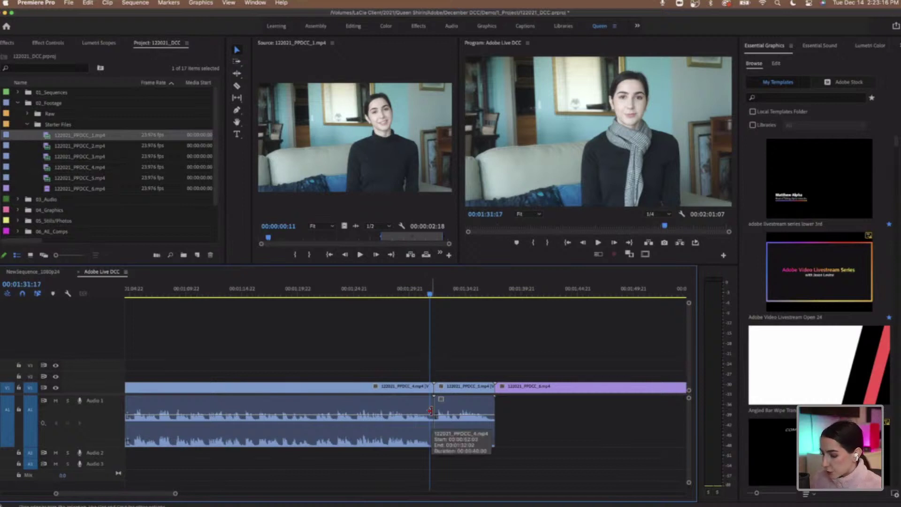
key("b")
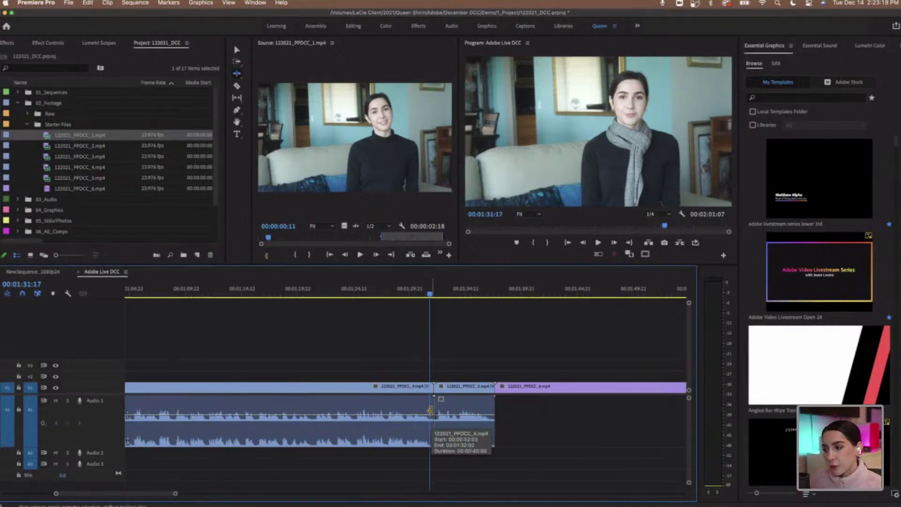
left_click_drag(431, 411, 432, 413)
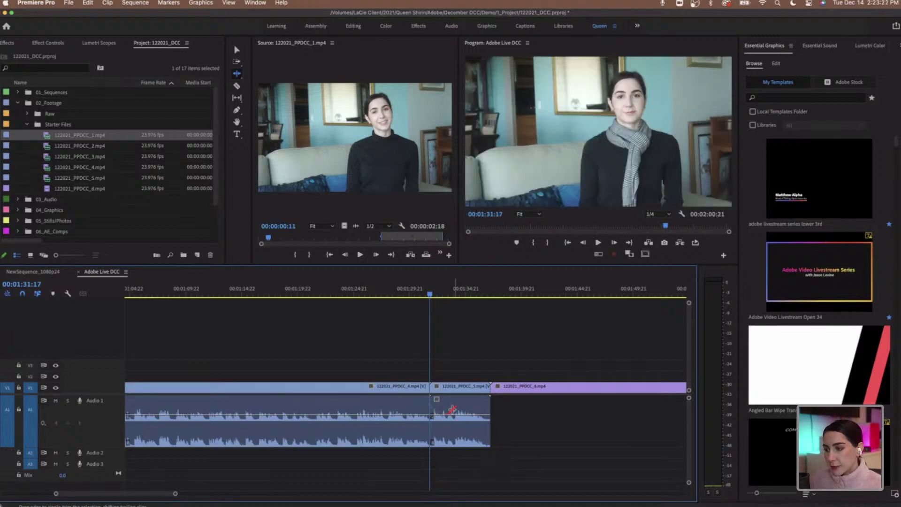
Play through 122021_PPDCC_5.mp4 and ripple trim its end to 00:01:36:15
scroll(454, 411, "right", 3)
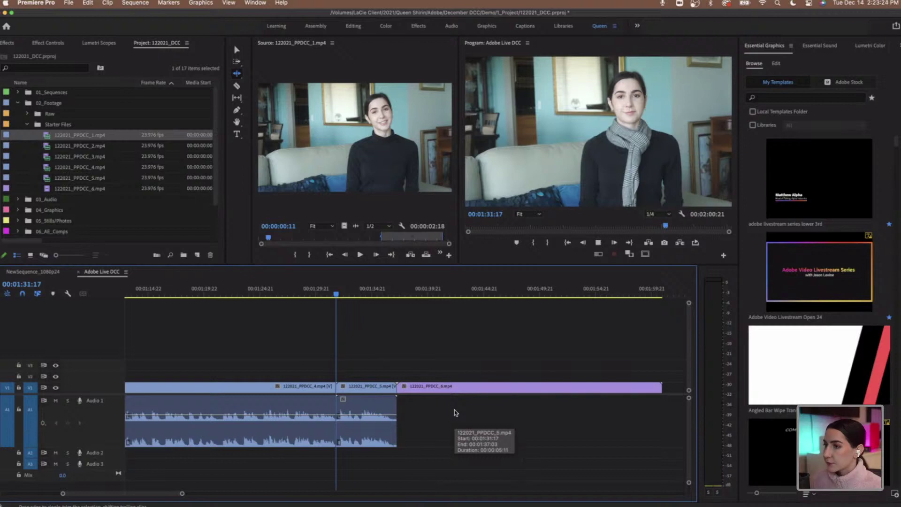
key("space")
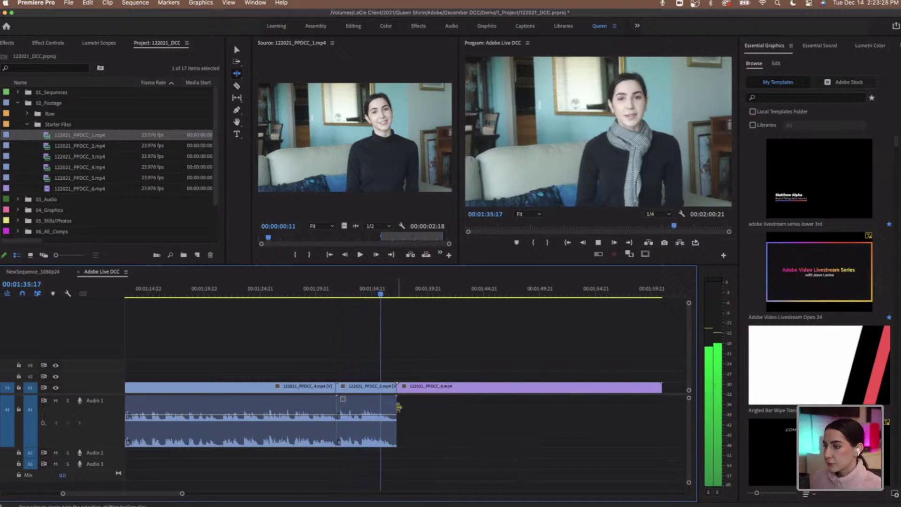
key("space")
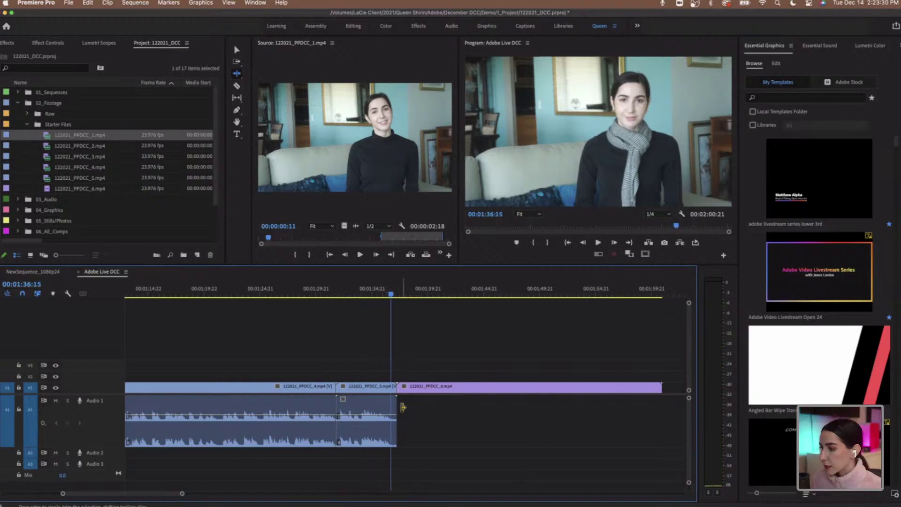
left_click_drag(398, 409, 394, 410)
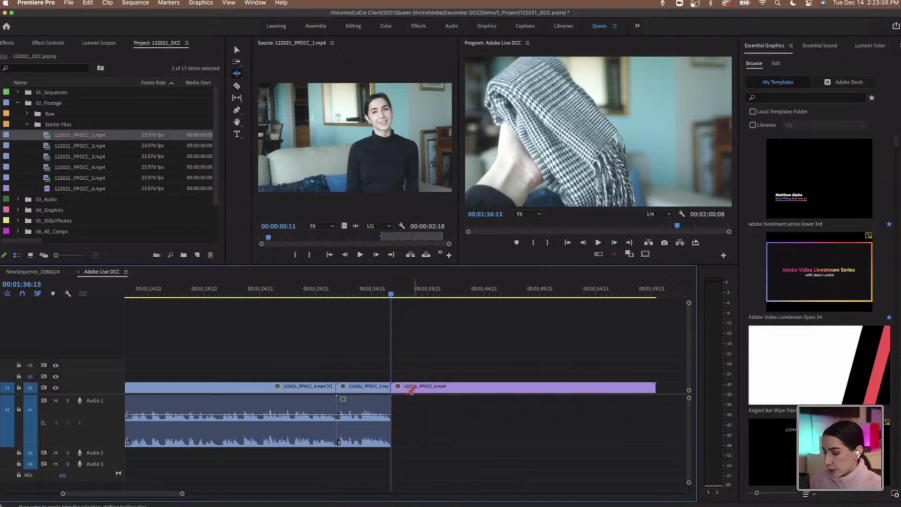
key("v")
Preview the scarf B-roll clip 122021_PPDCC_6.mp4 and move it onto V2, aligned with the start of 122021_PPDCC_2.mp4
left_click(464, 296)
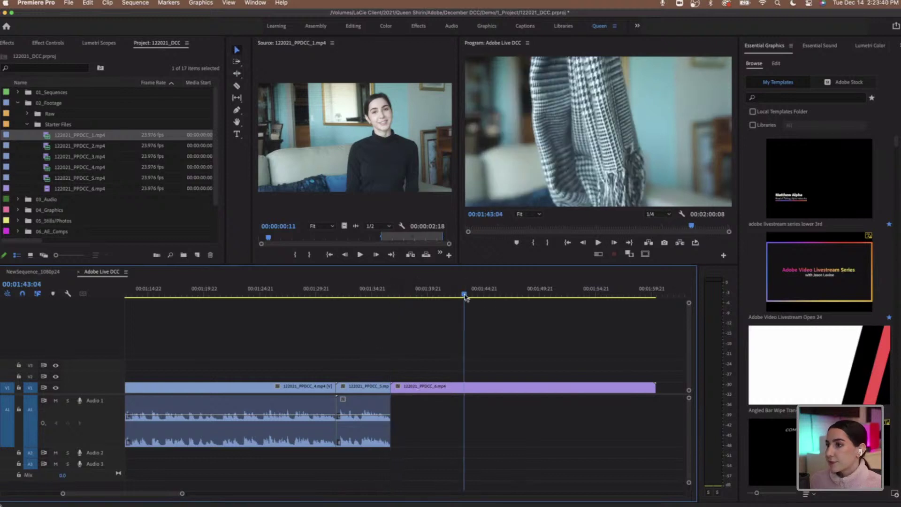
left_click_drag(465, 297, 506, 299)
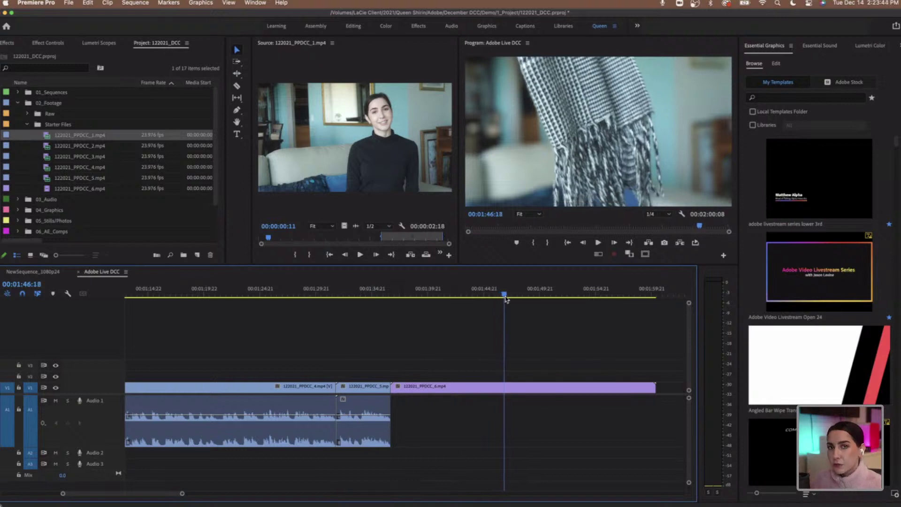
left_click(303, 297)
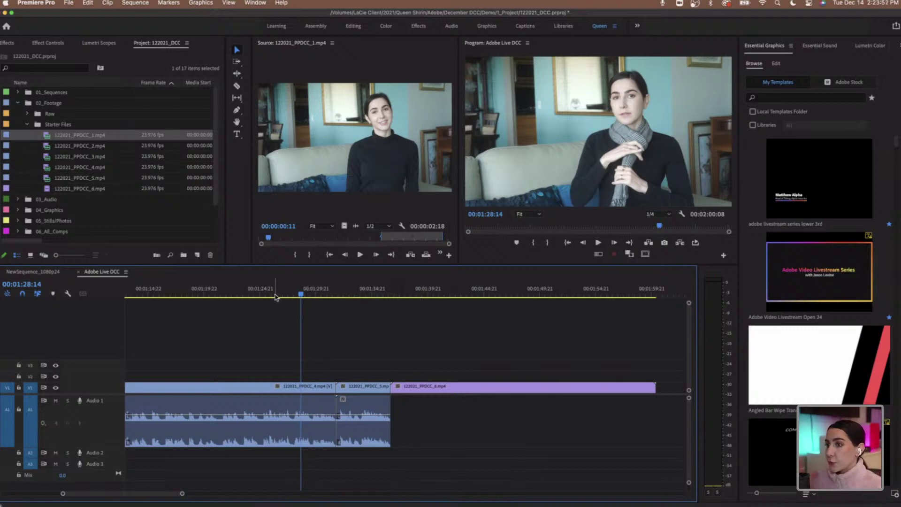
left_click(458, 295)
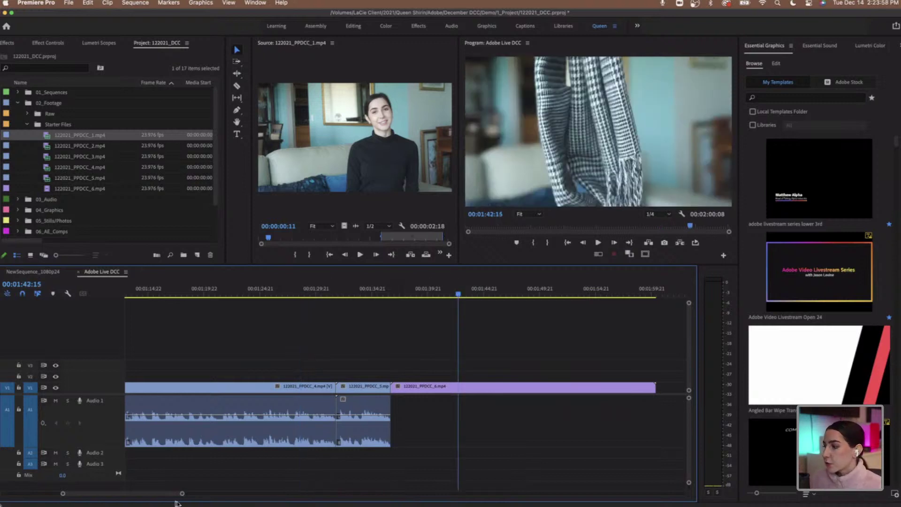
left_click_drag(182, 495, 269, 493)
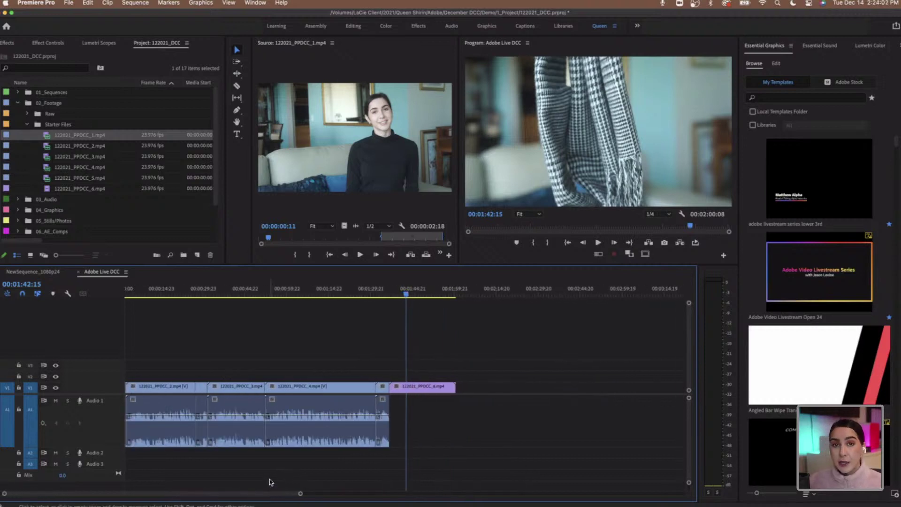
scroll(270, 483, "left", 1)
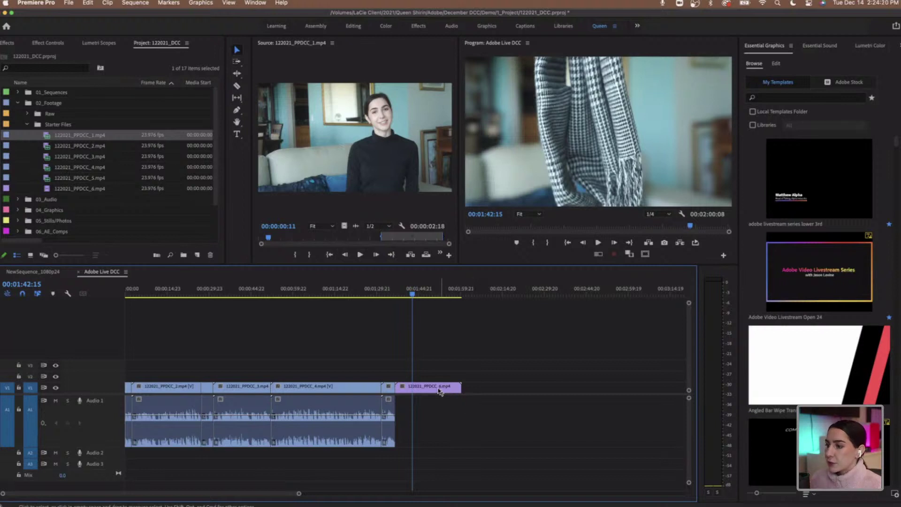
left_click_drag(437, 390, 177, 380)
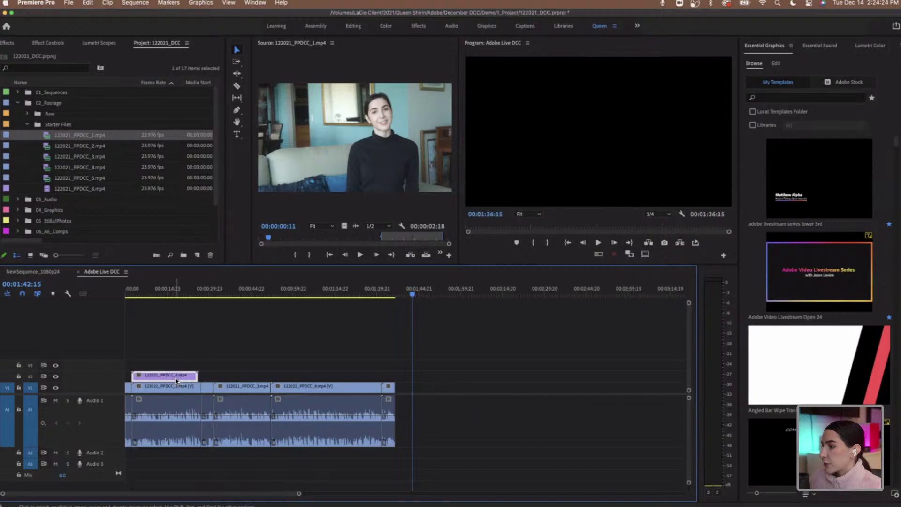
Play from the sequence start, cut 122021_PPDCC_6.mp4 on V2 at 00:00:06:22, delete the part after the cut, and review the remaining overlay
left_click(157, 294)
key("Home")
key("space")
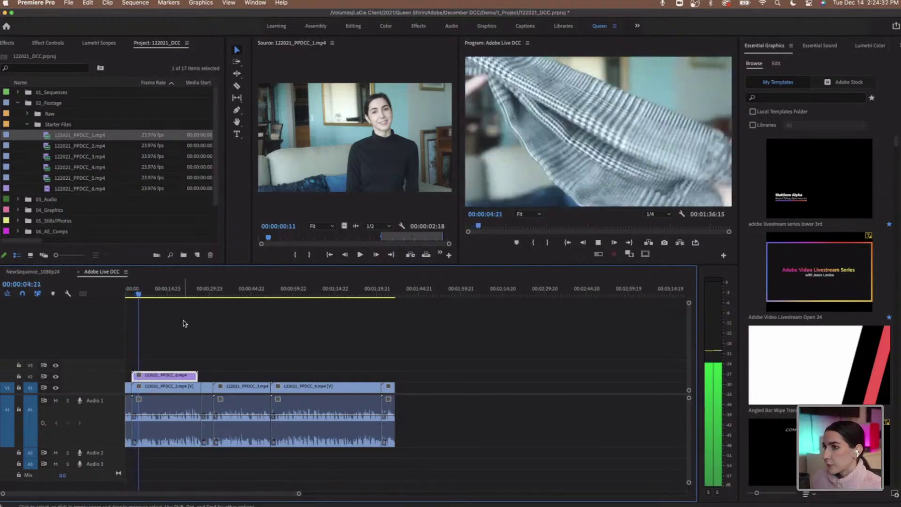
key("space")
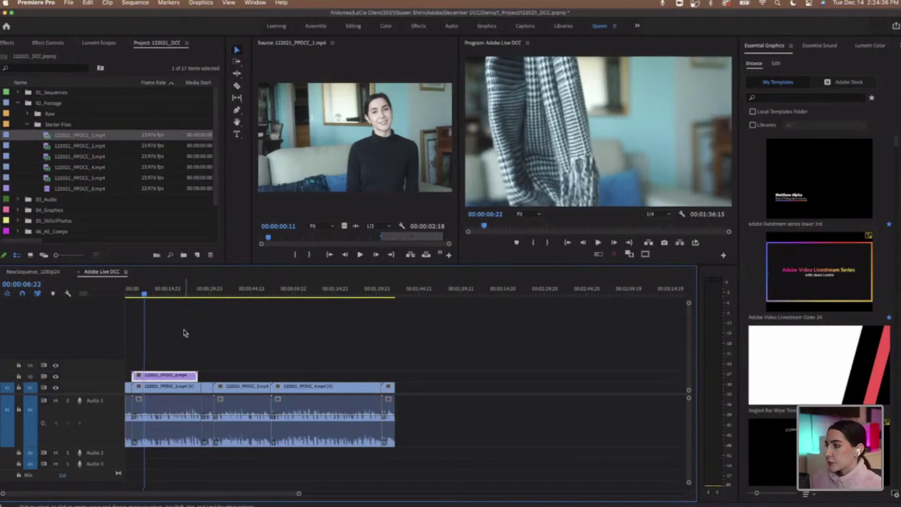
key("c")
left_click(145, 376)
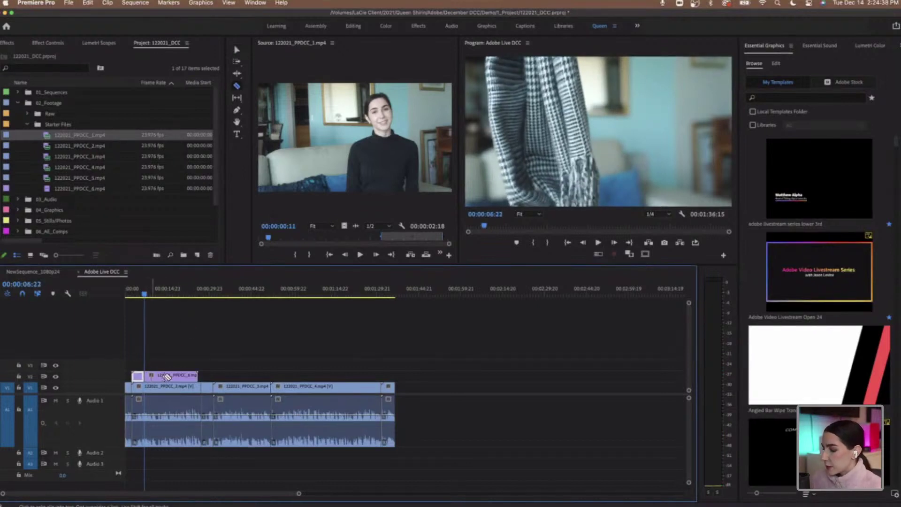
key("v")
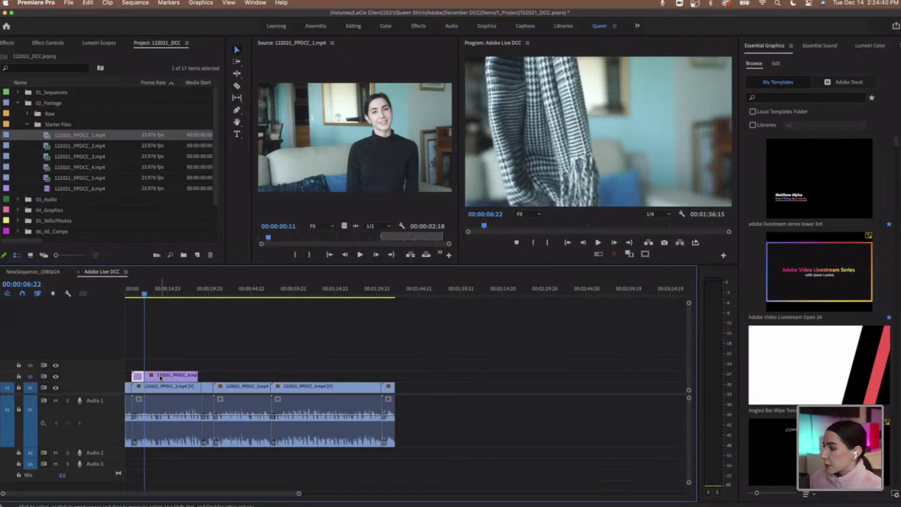
left_click(160, 376)
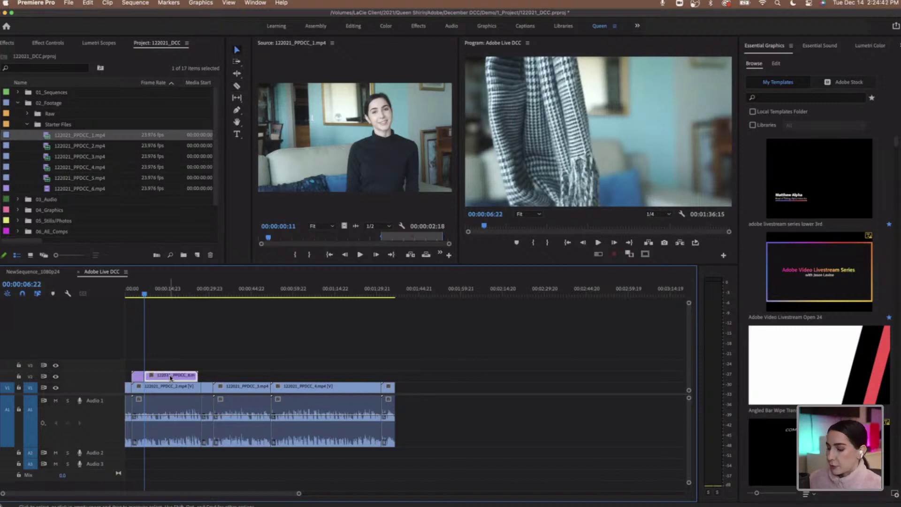
key("Delete")
left_click(140, 295)
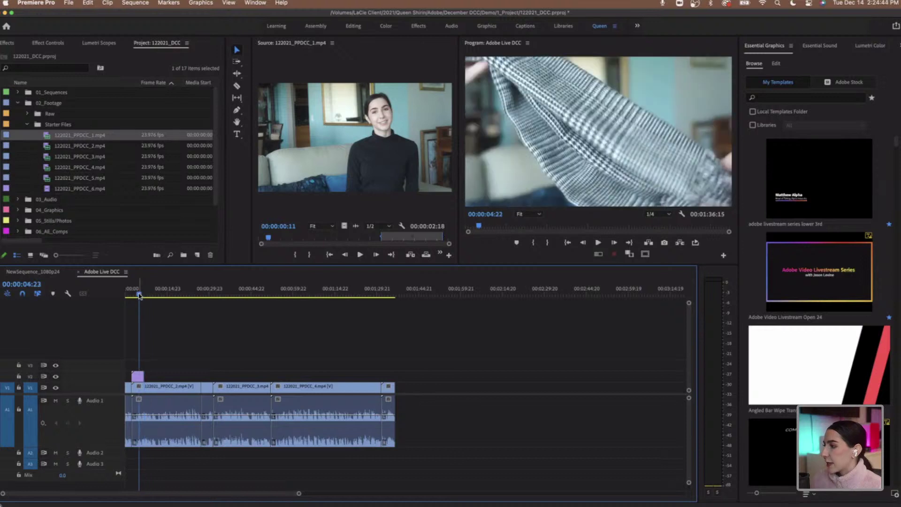
left_click_drag(140, 294, 137, 295)
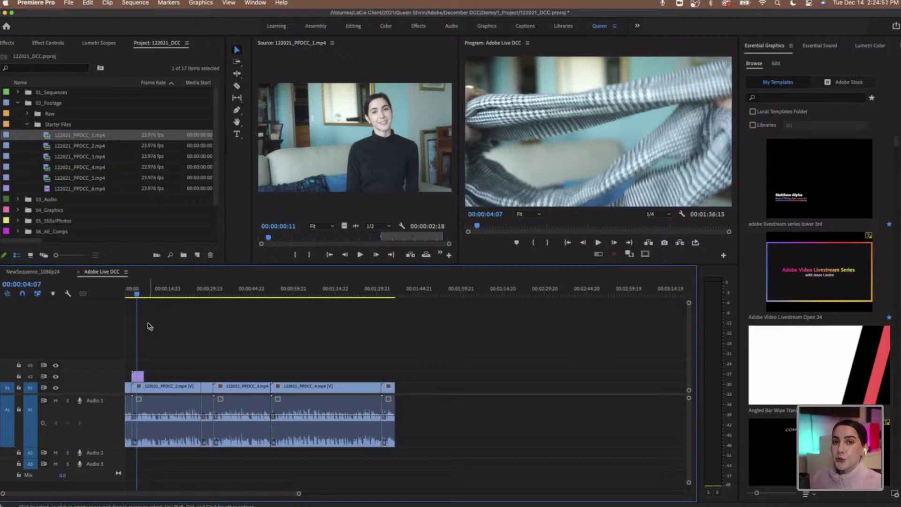
Switch to Discord to show the challenge channel of the Adobe Video server
key("ctrl+Up")
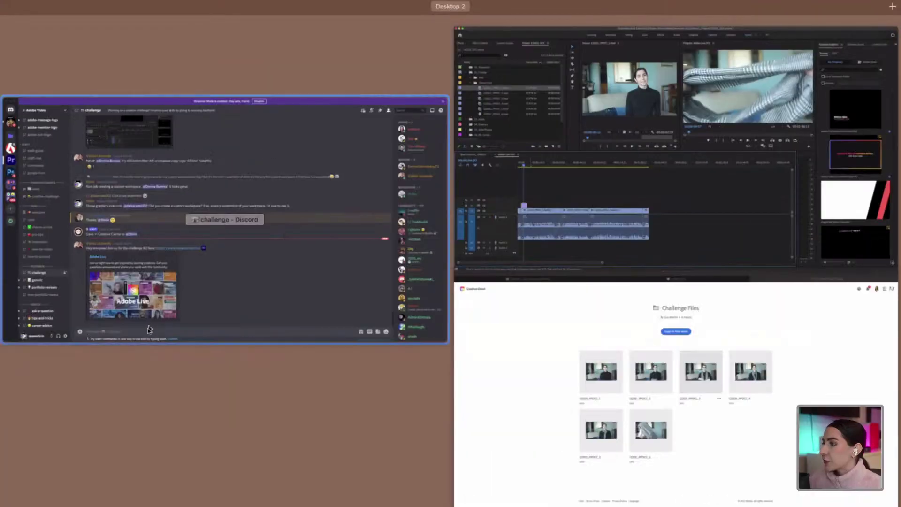
left_click(283, 268)
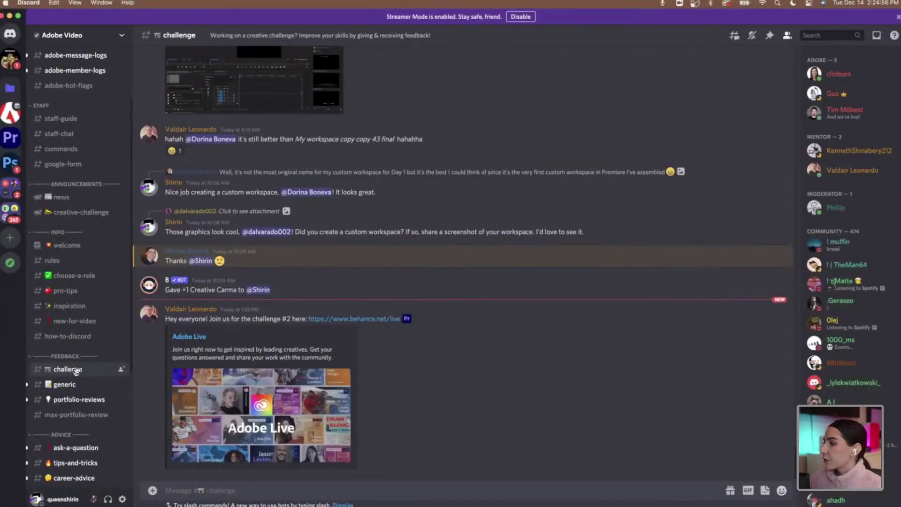